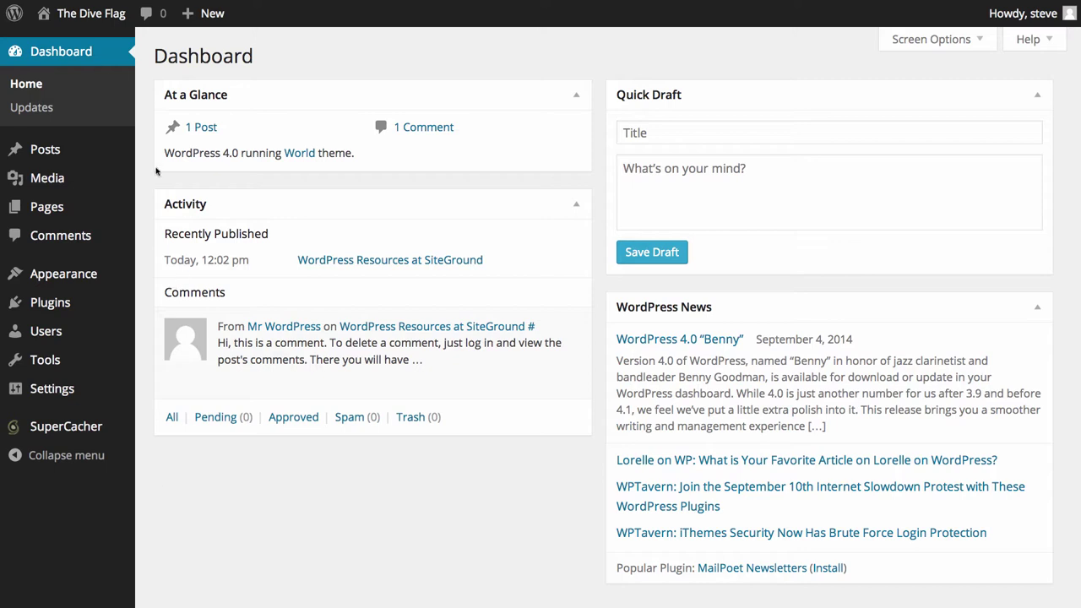
Open the posts list and examine its date filter, category filter and bulk action options.
click(91, 157)
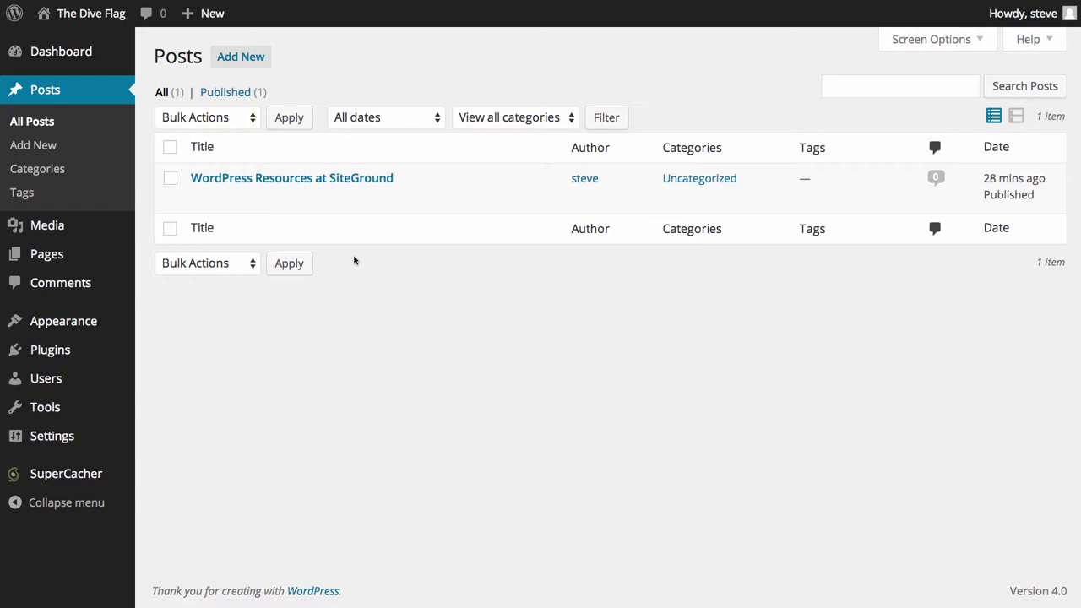
mouse_move(235, 211)
click(357, 118)
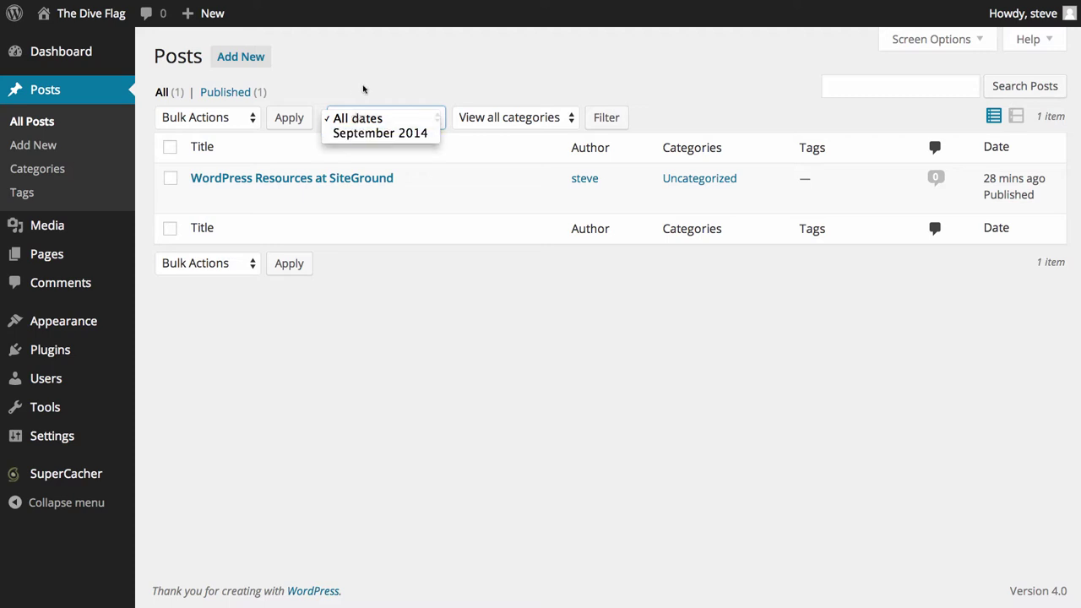
click(363, 89)
click(528, 116)
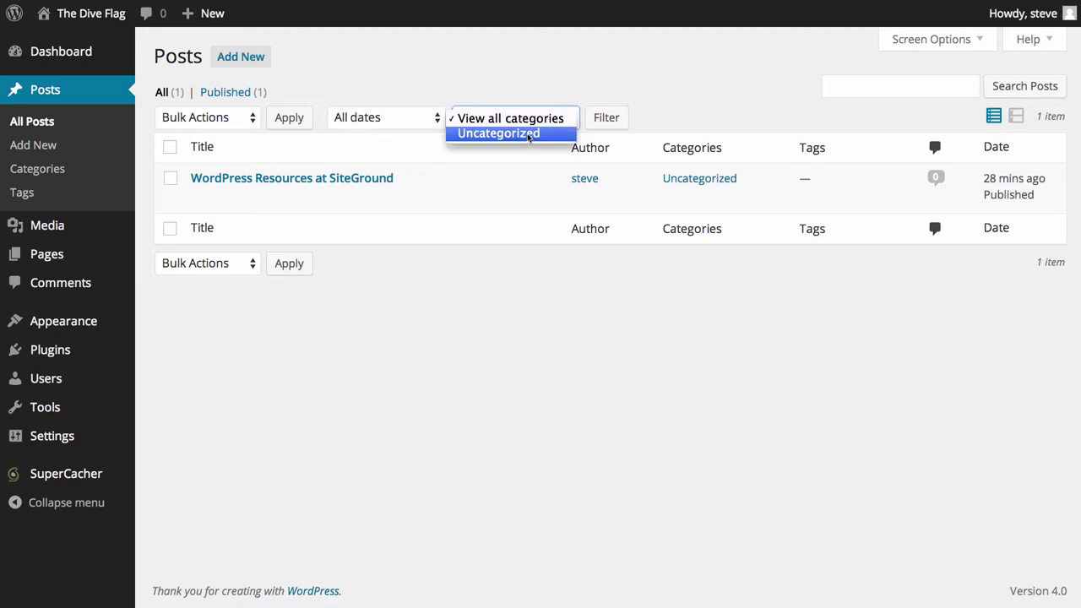
click(520, 69)
click(249, 121)
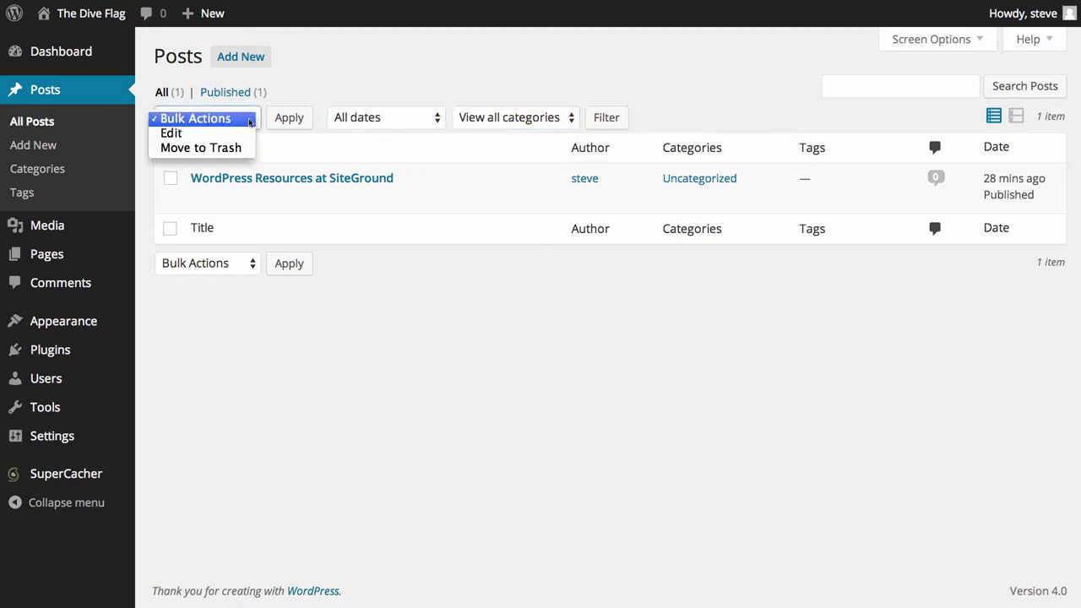
click(292, 98)
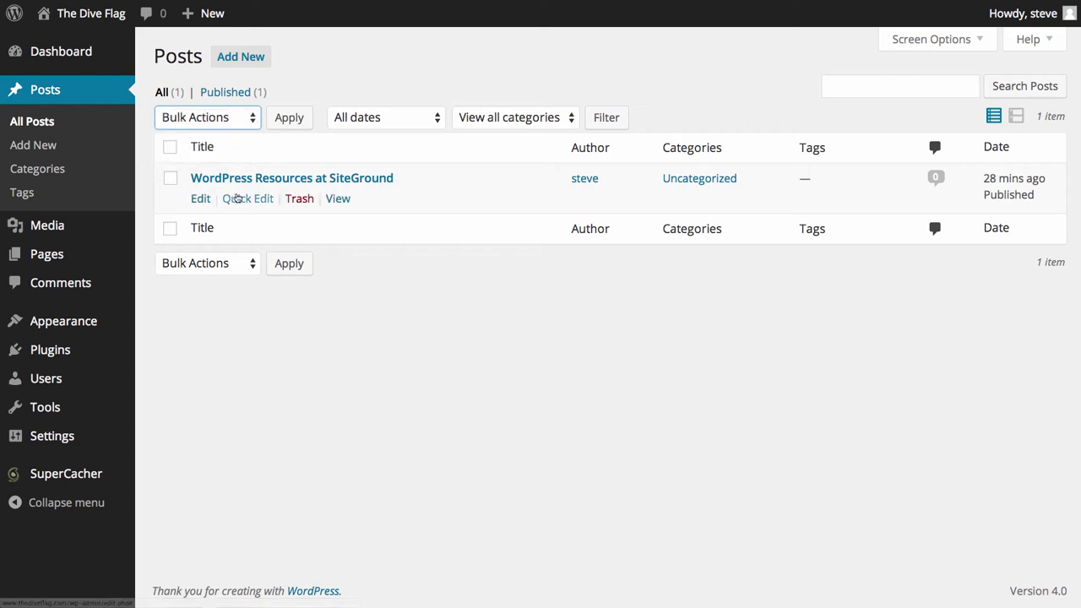
View the quick edit fields of the "WordPress Resources at SiteGround" post, and open a blank new post in the editor.
click(234, 199)
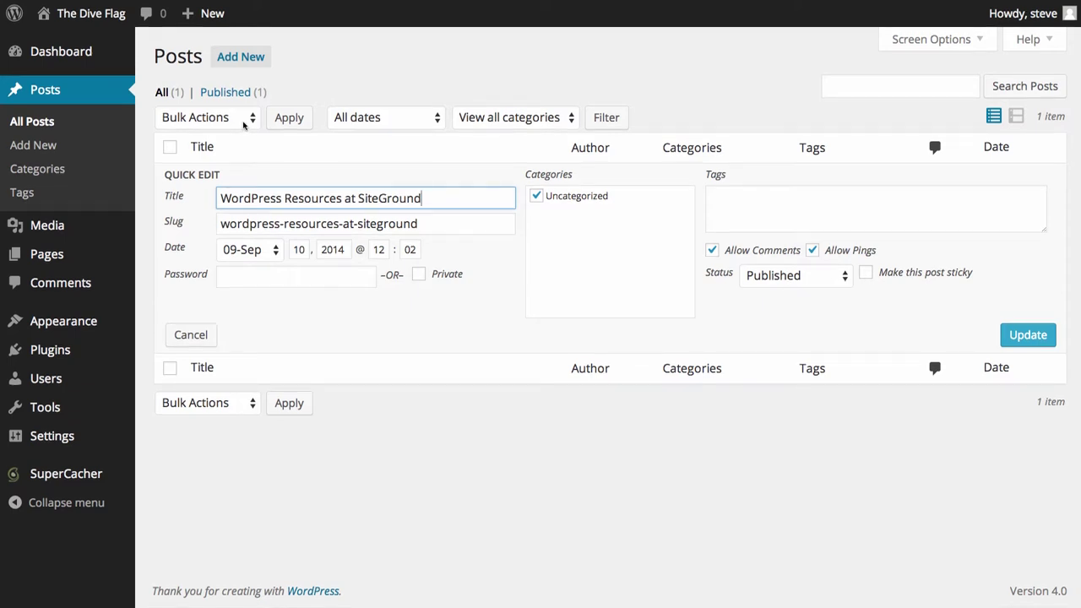
click(52, 145)
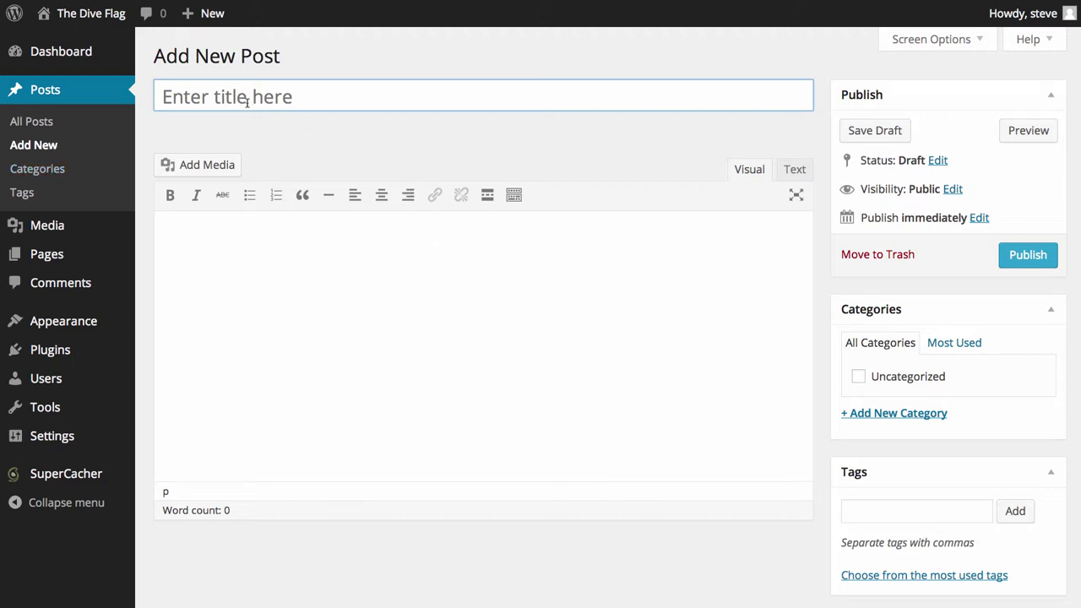
click(255, 228)
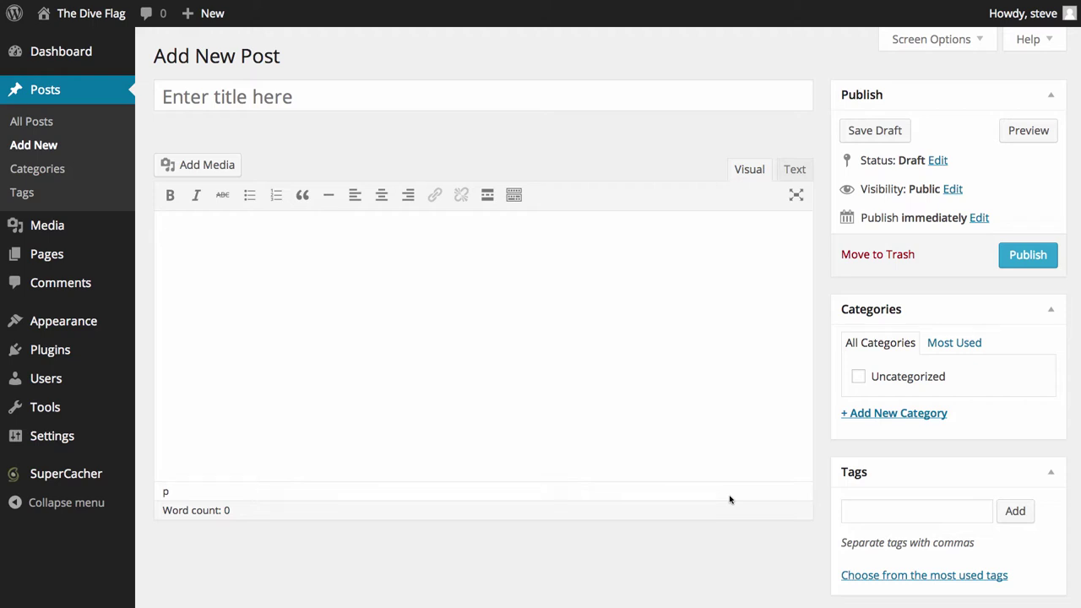
Examine the post categories page, including its form for adding a category, and open the tags page.
click(65, 169)
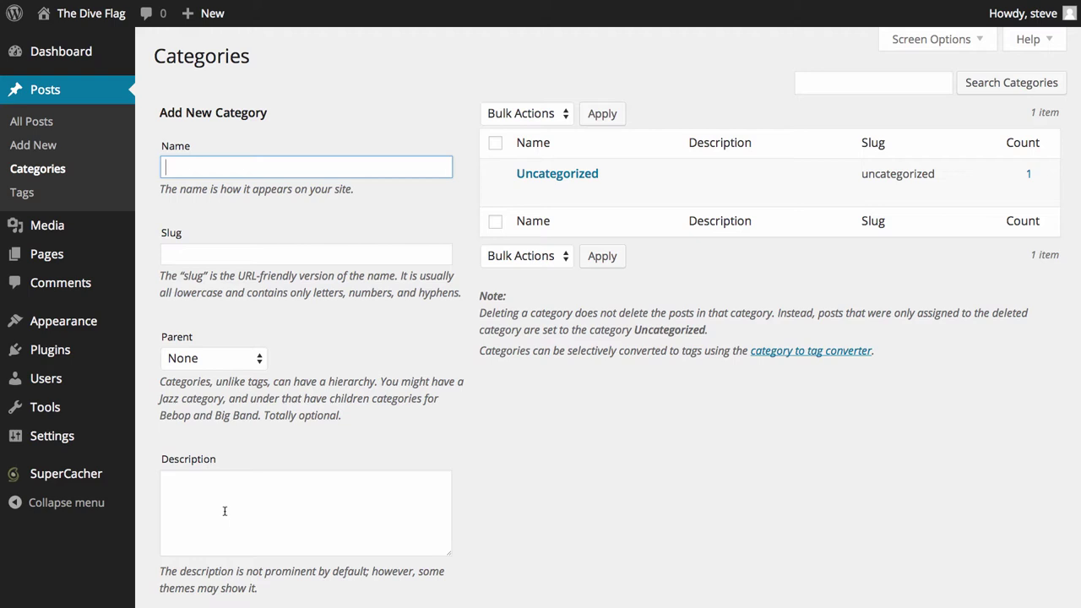
scroll(225, 511, down, 3)
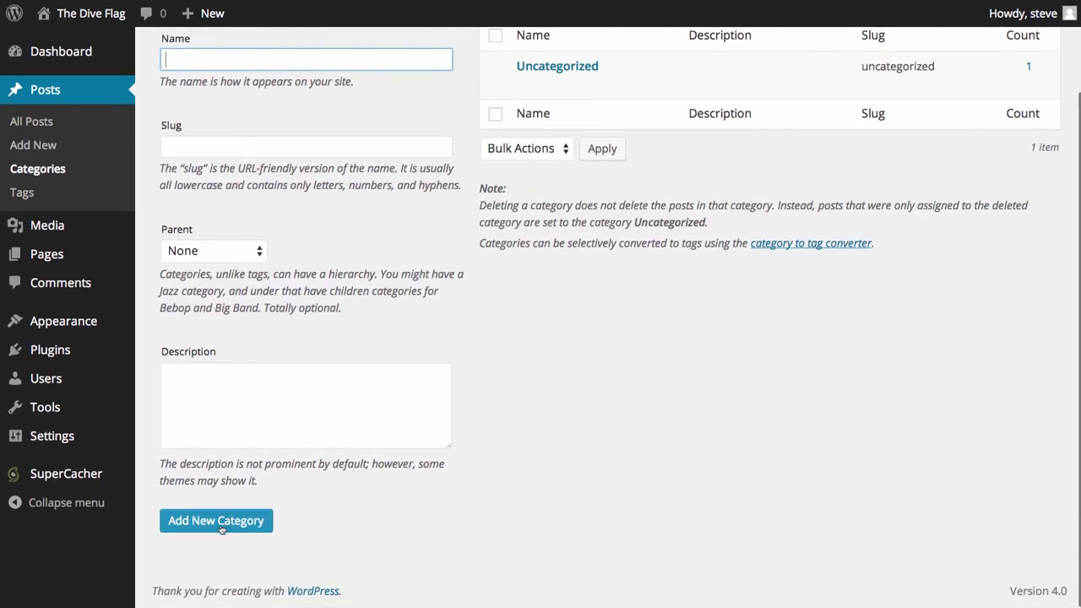
scroll(224, 525, up, 3)
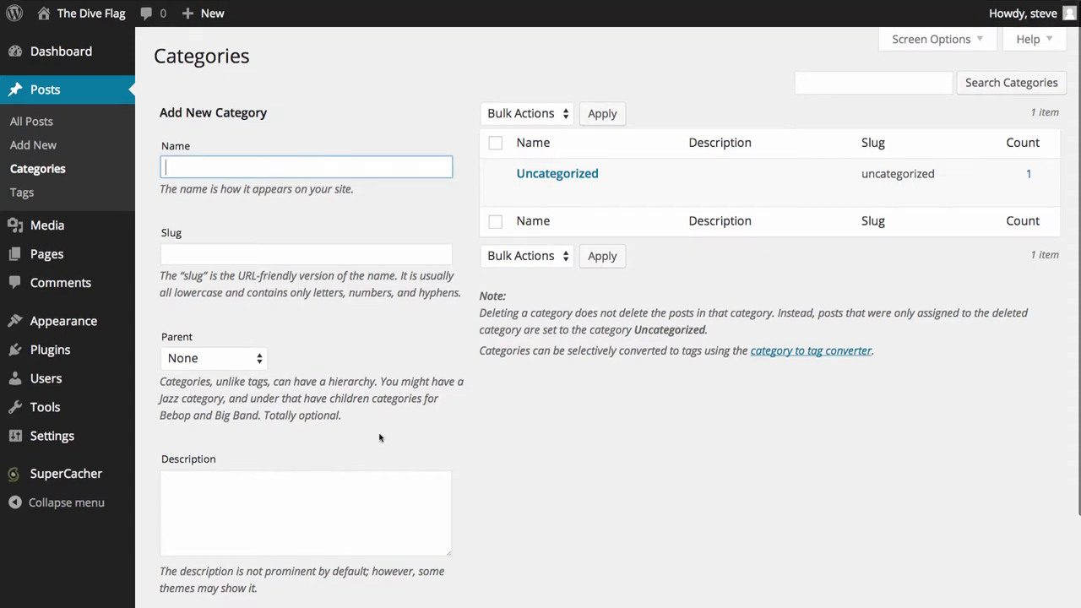
mouse_move(525, 173)
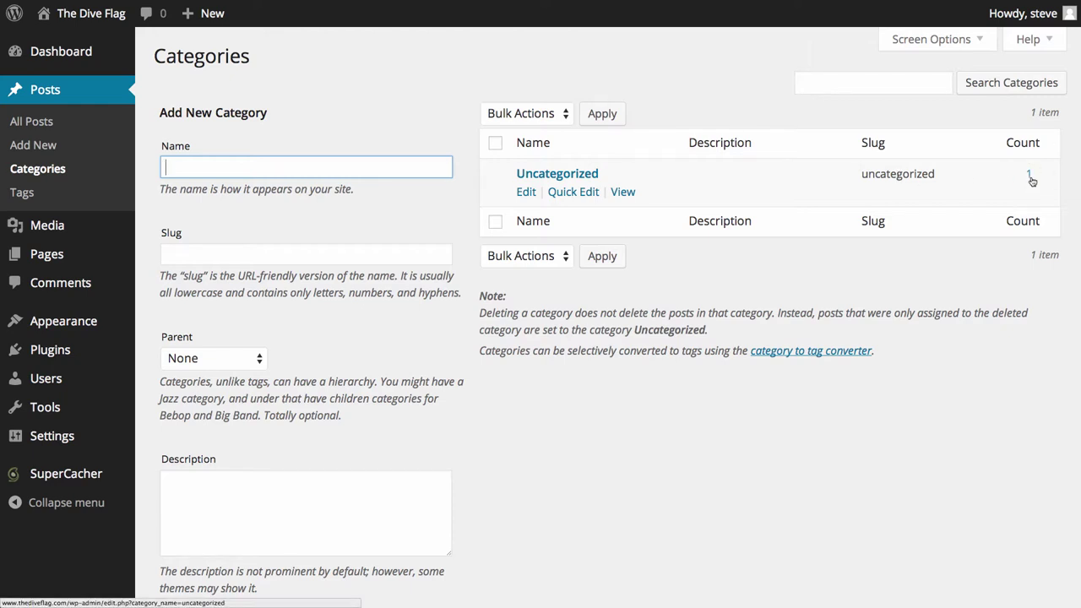
click(49, 196)
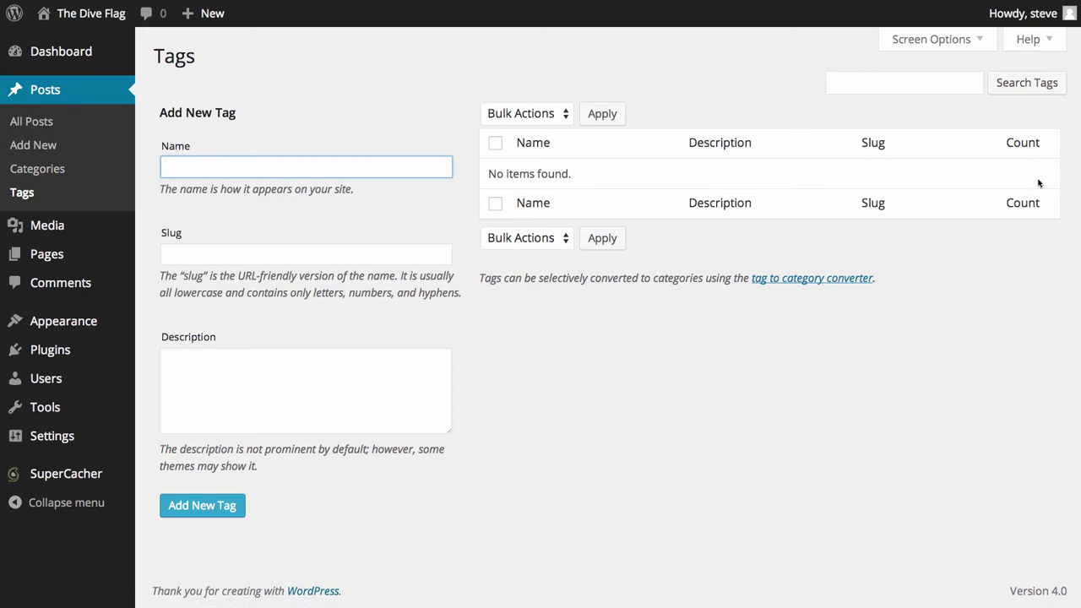
Open the media library's upload page and try bringing flag pictures 109.JPG into the file drop area.
mouse_move(5, 233)
click(41, 229)
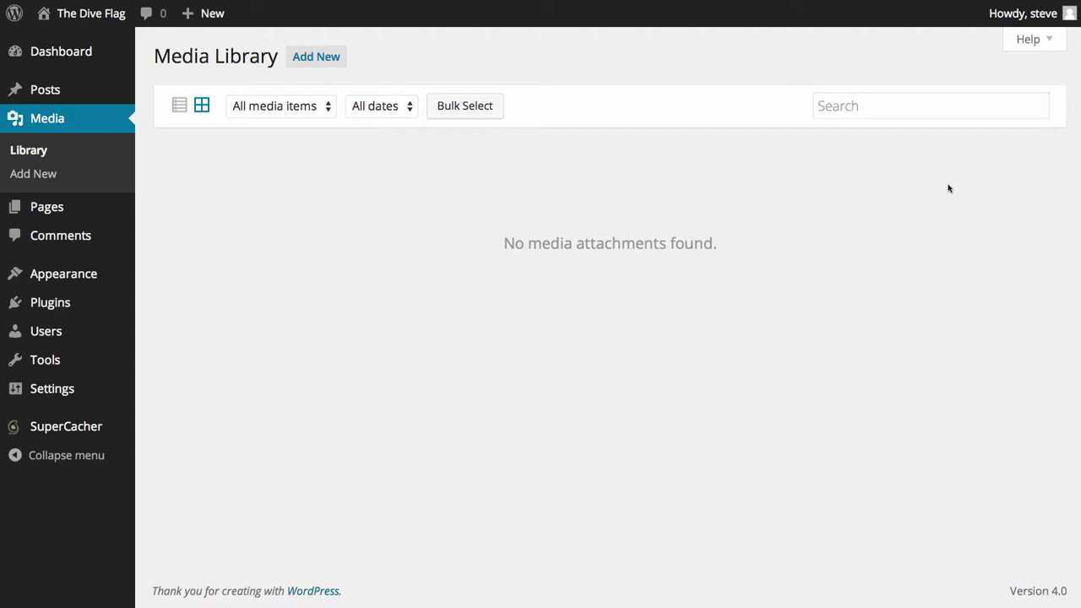
click(21, 179)
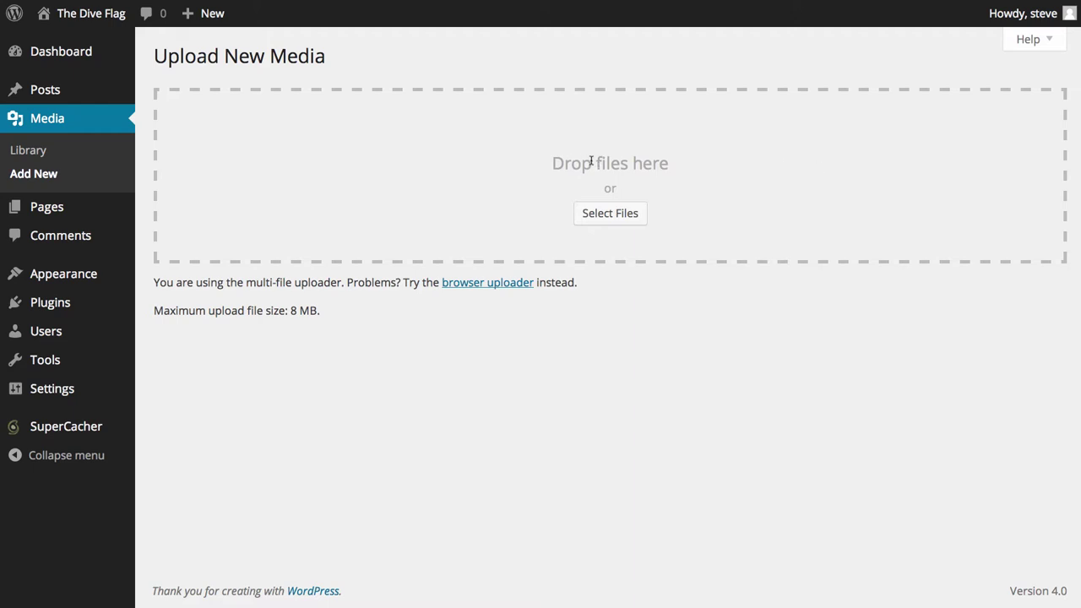
drag(971, 231, 838, 203)
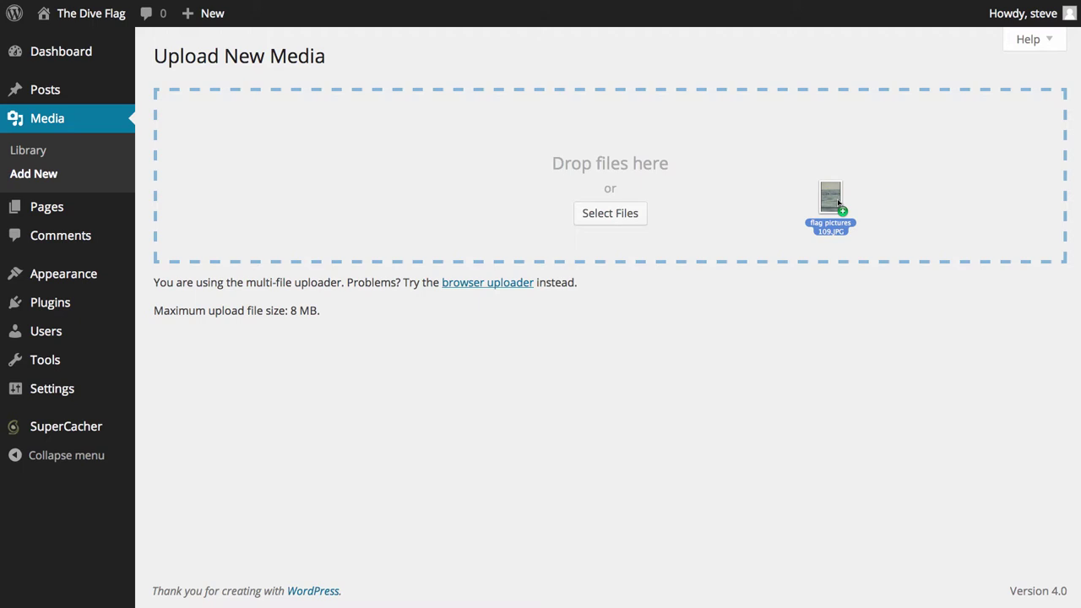
drag(836, 200, 836, 200)
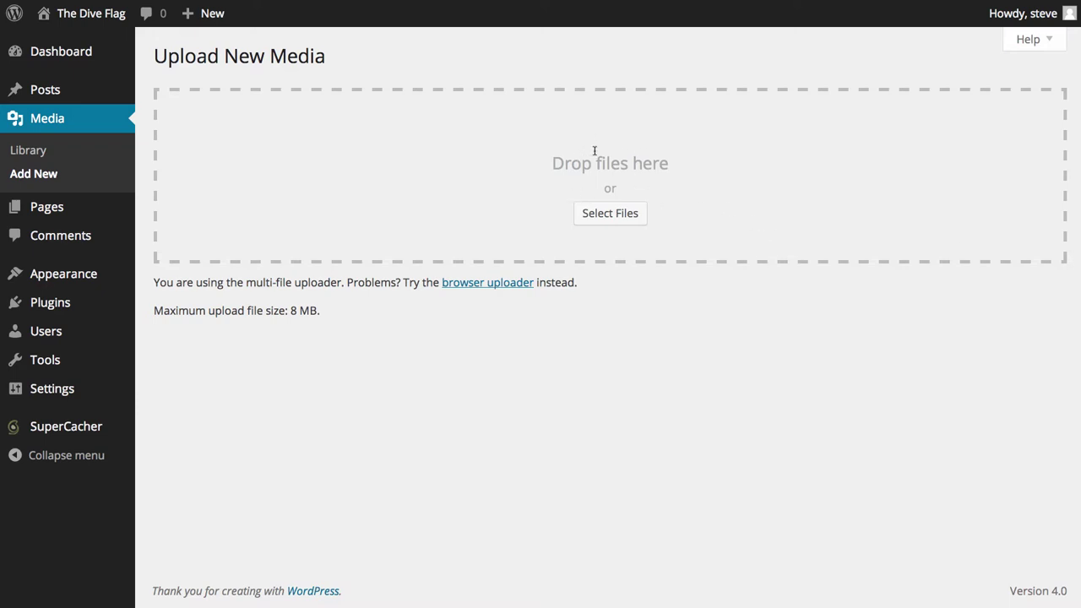
Browse the TDF folder on the USB drive for files to upload, and cancel the file selection.
click(601, 218)
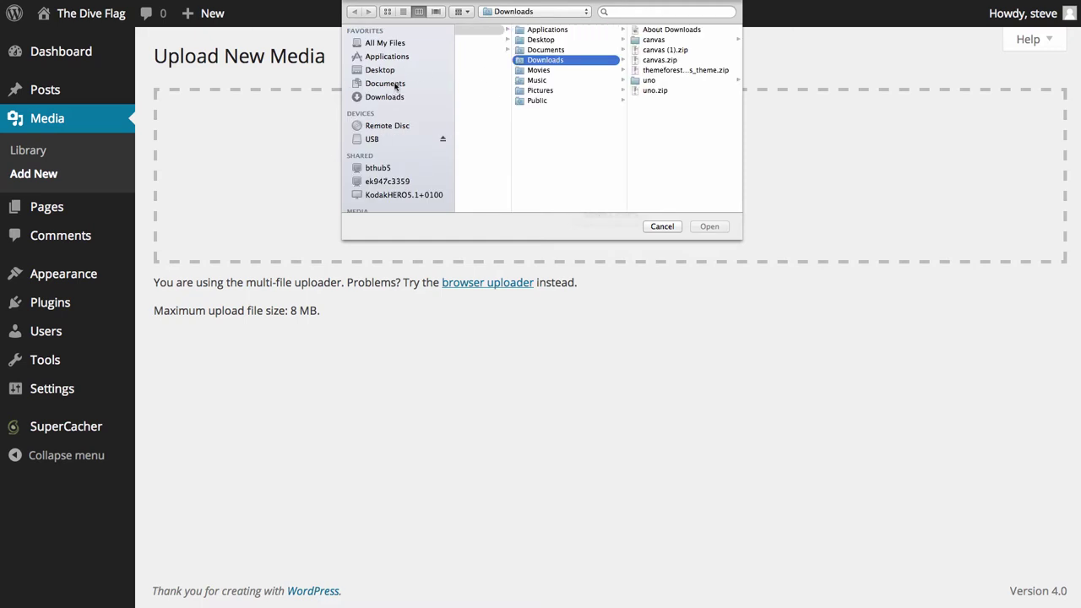
click(422, 143)
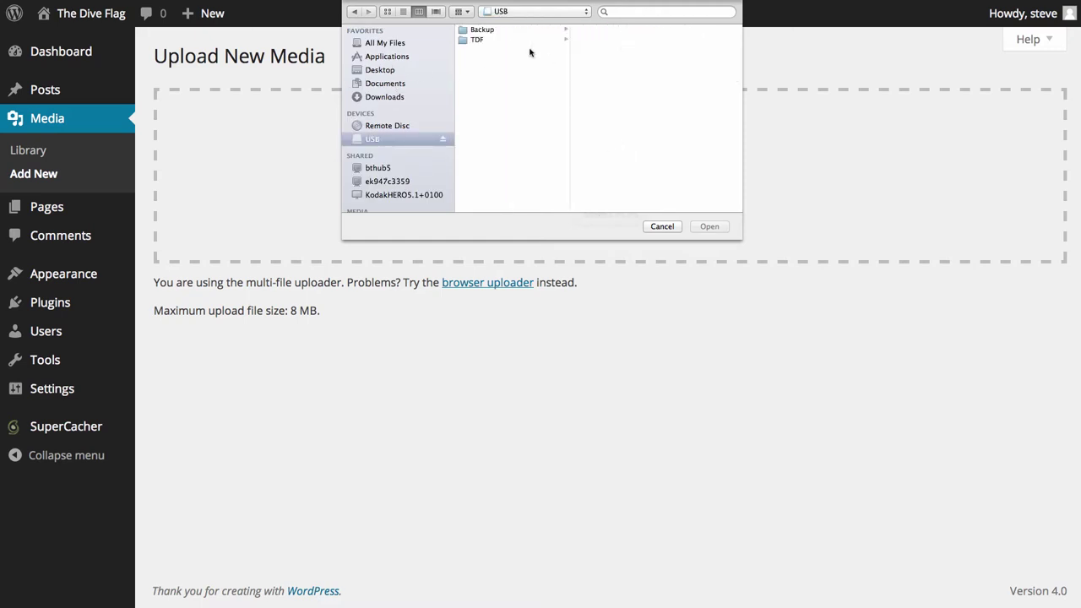
click(509, 40)
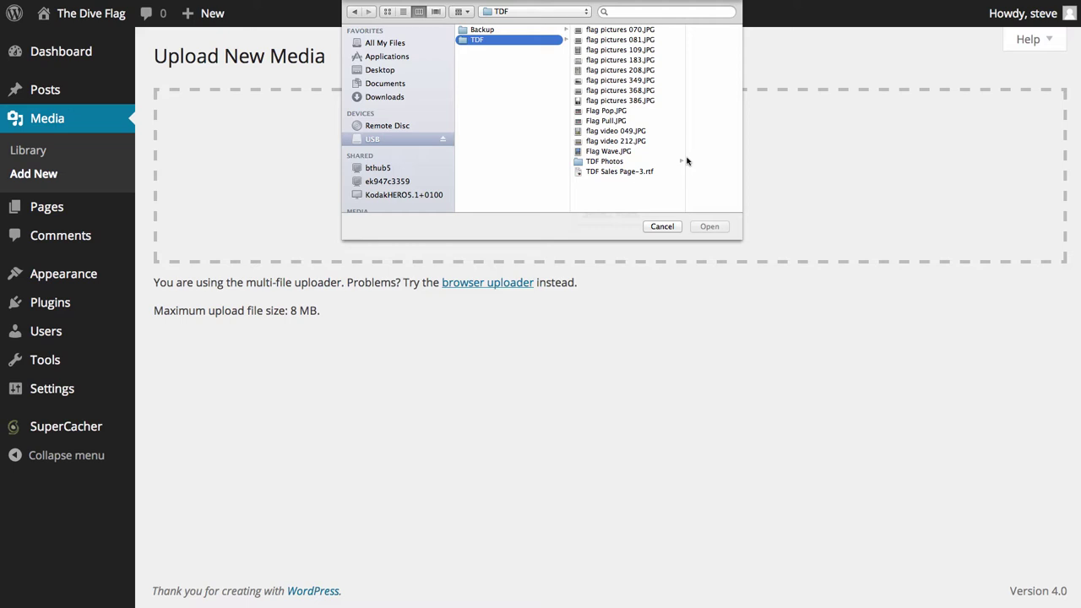
click(661, 226)
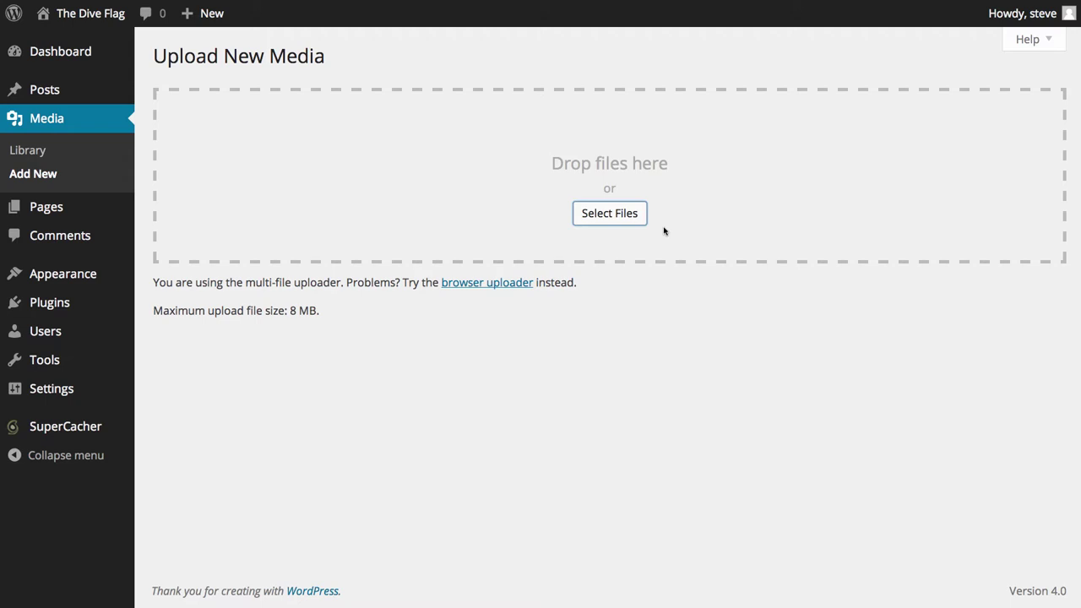
View the list of pages, and open a blank new page to examine its title and content fields.
click(60, 211)
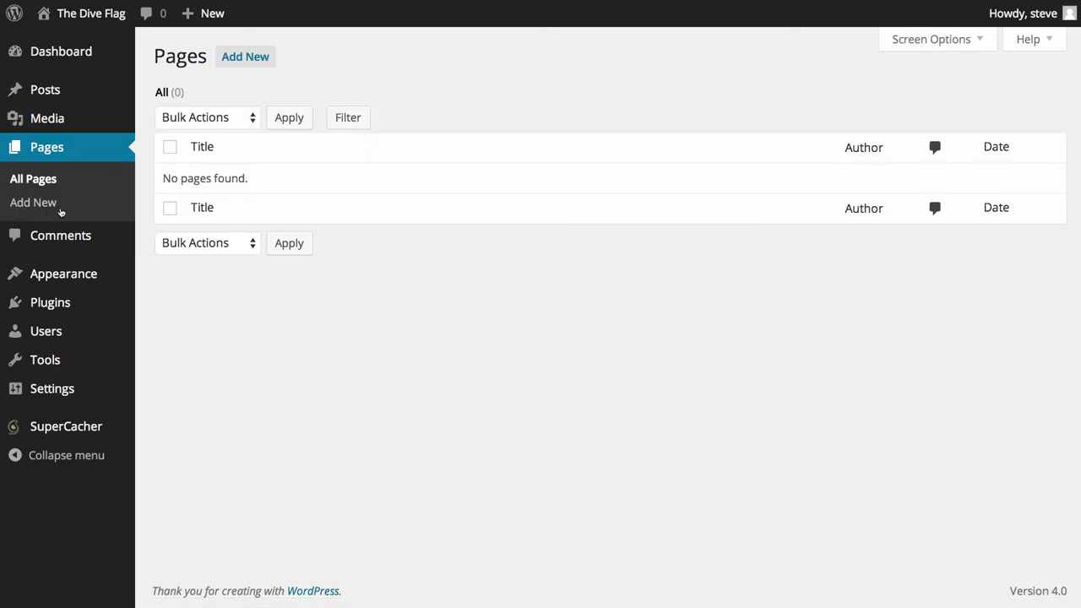
mouse_move(79, 95)
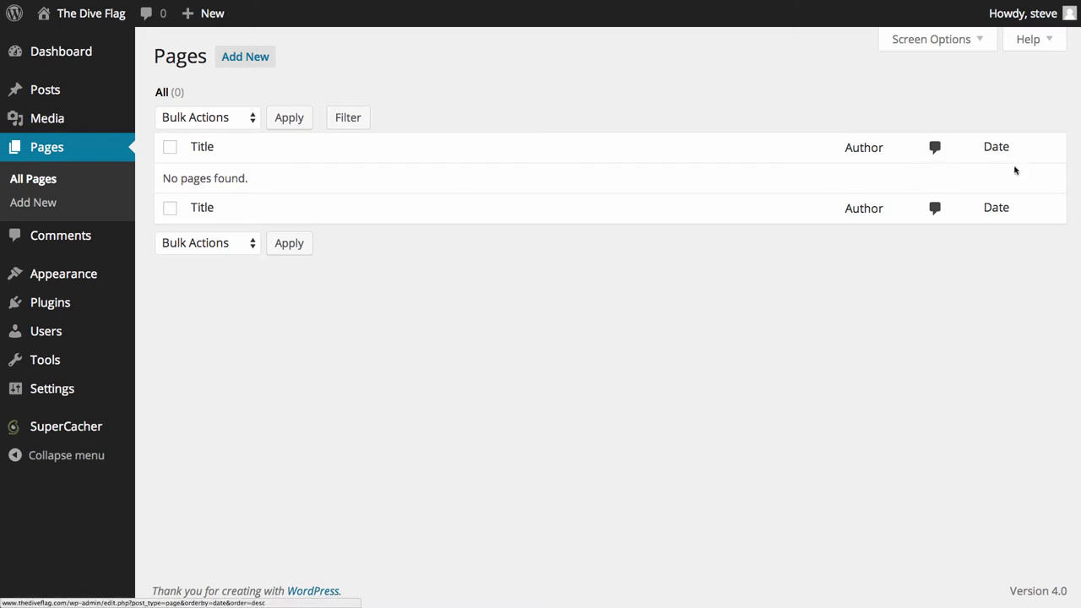
click(110, 206)
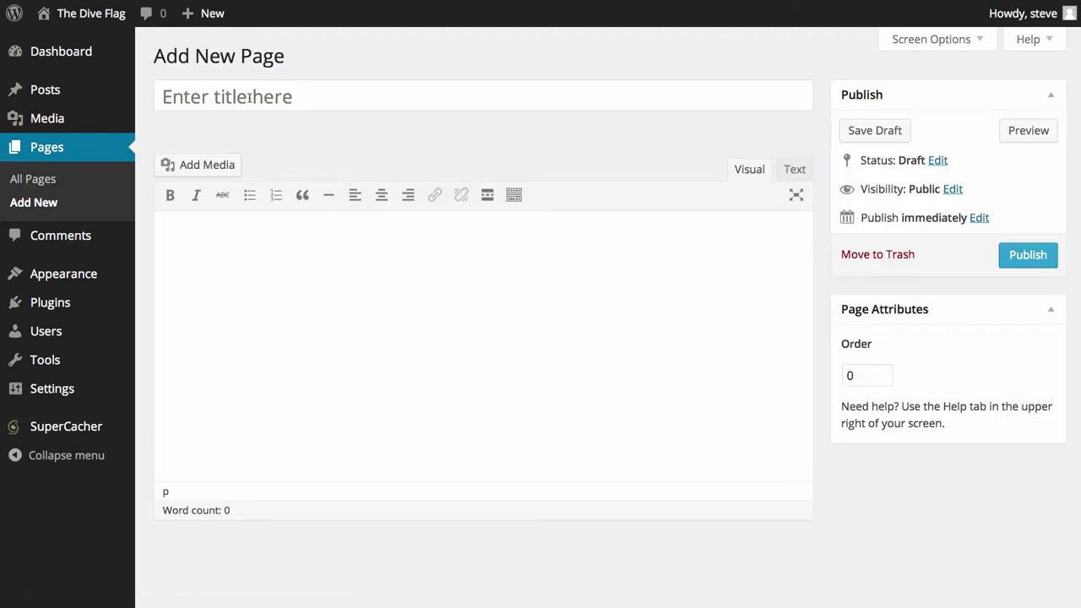
click(249, 97)
click(287, 267)
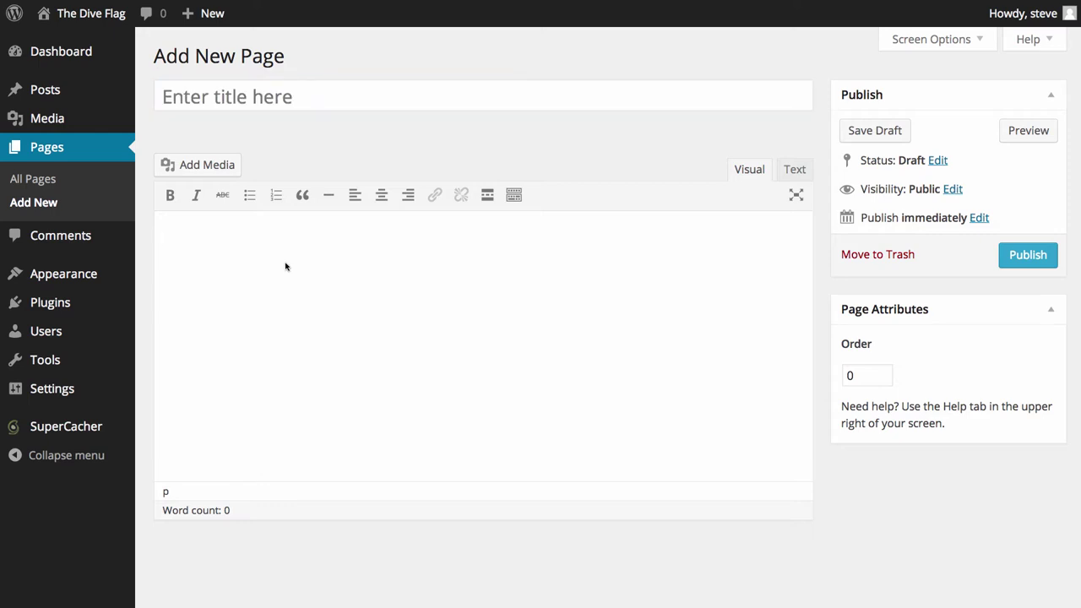
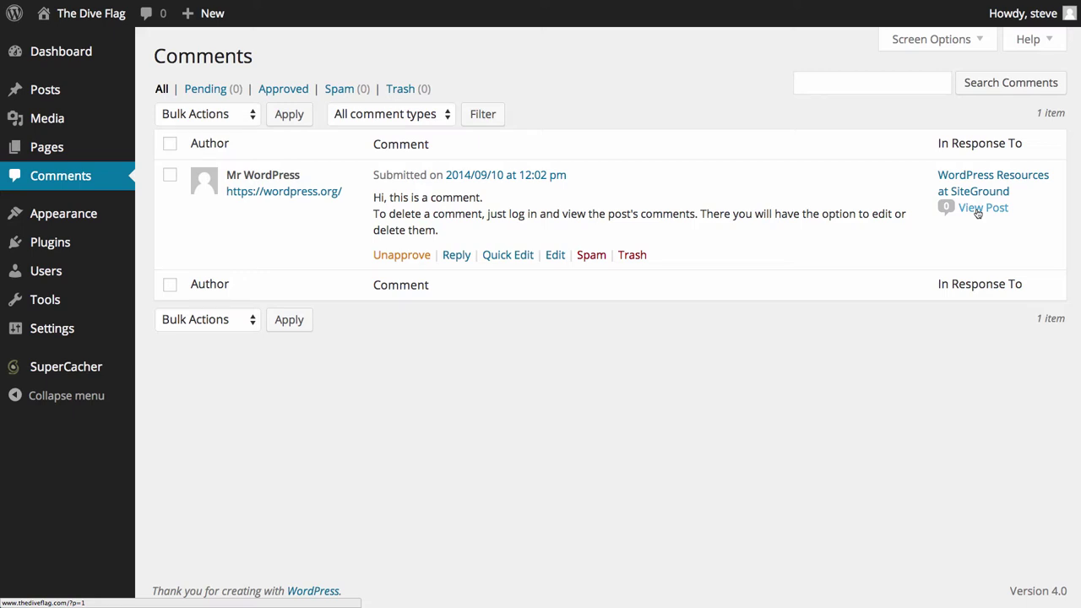
Open the installed themes and look through them, from the active World theme to Twenty Twelve and Universe.
click(93, 213)
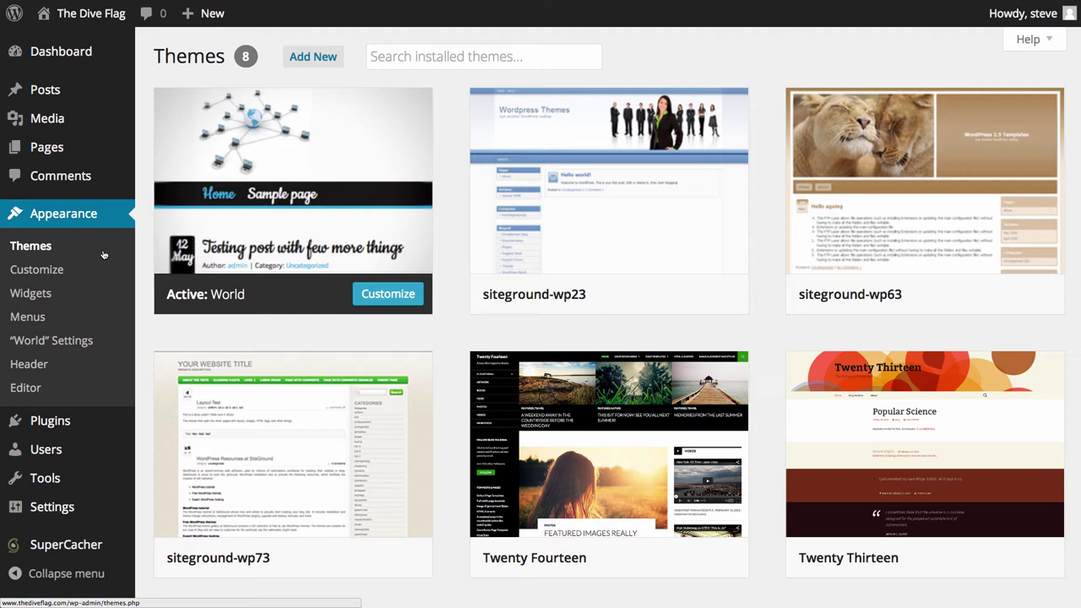
mouse_move(263, 166)
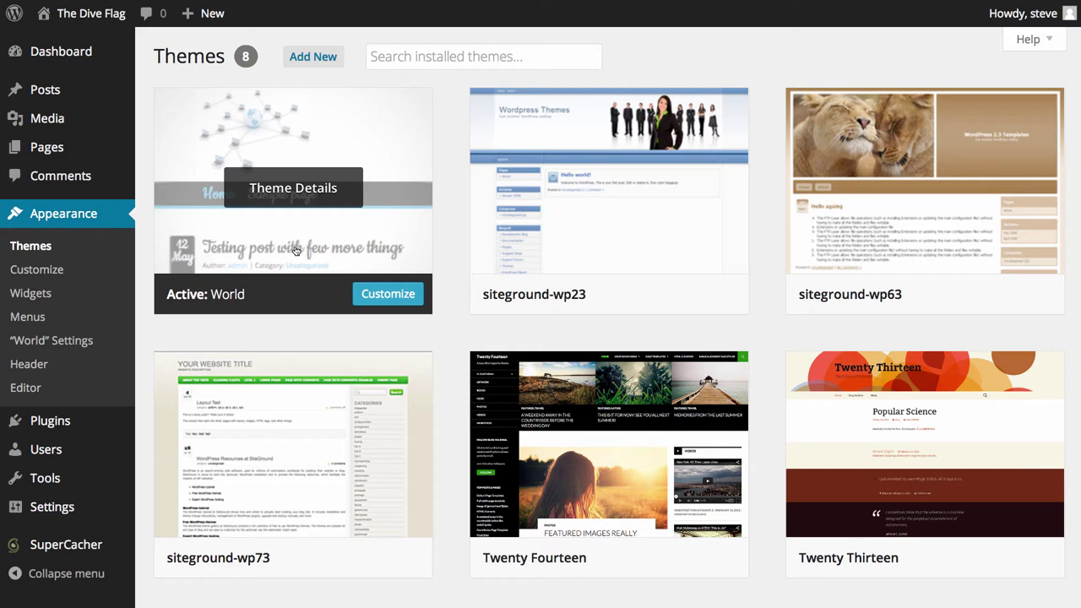
mouse_move(591, 222)
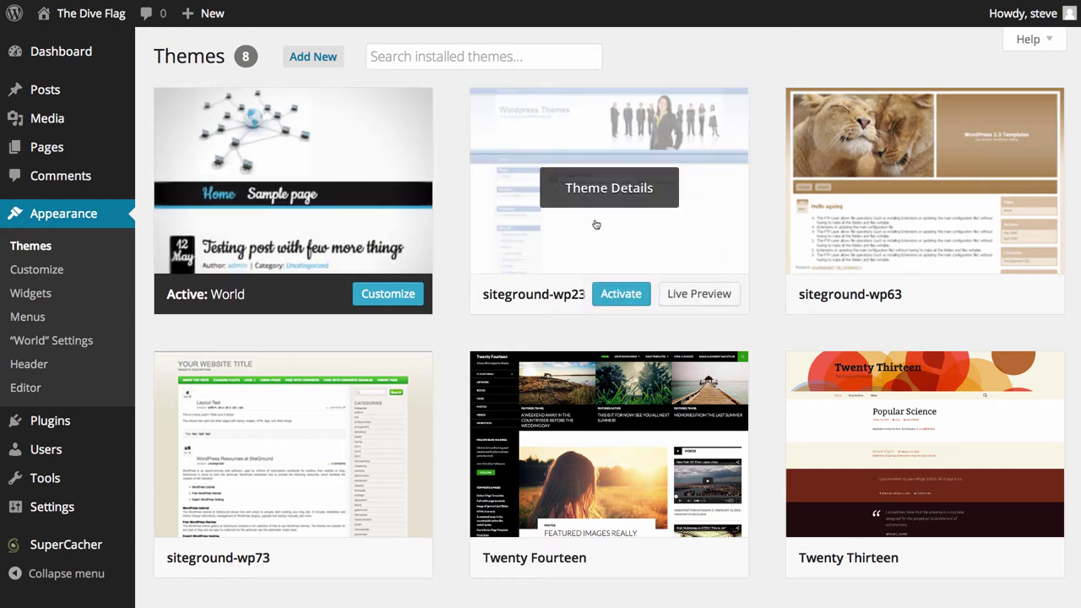
mouse_move(853, 228)
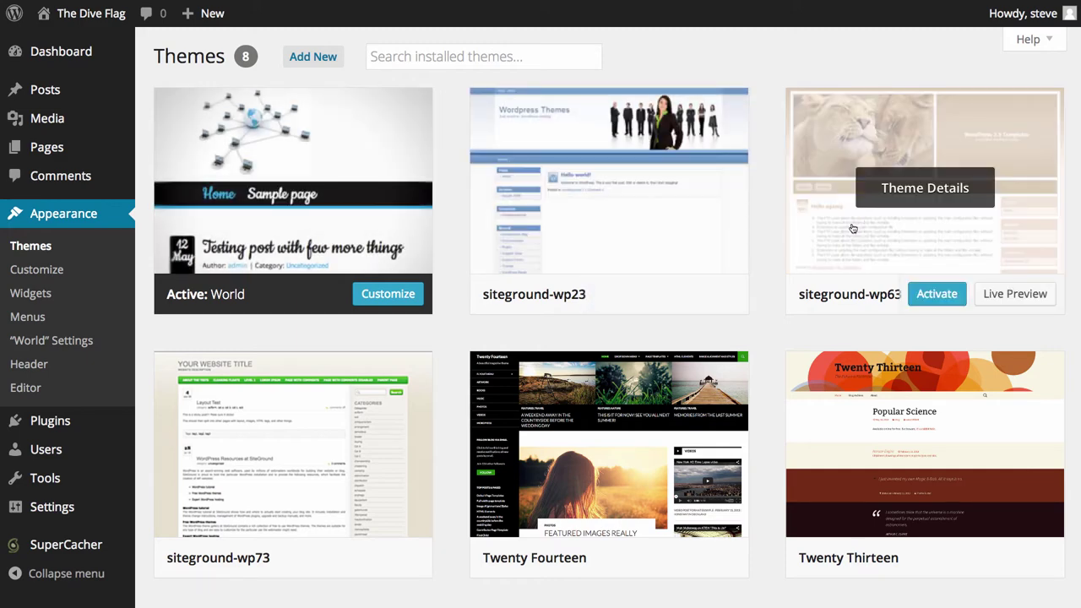
mouse_move(343, 450)
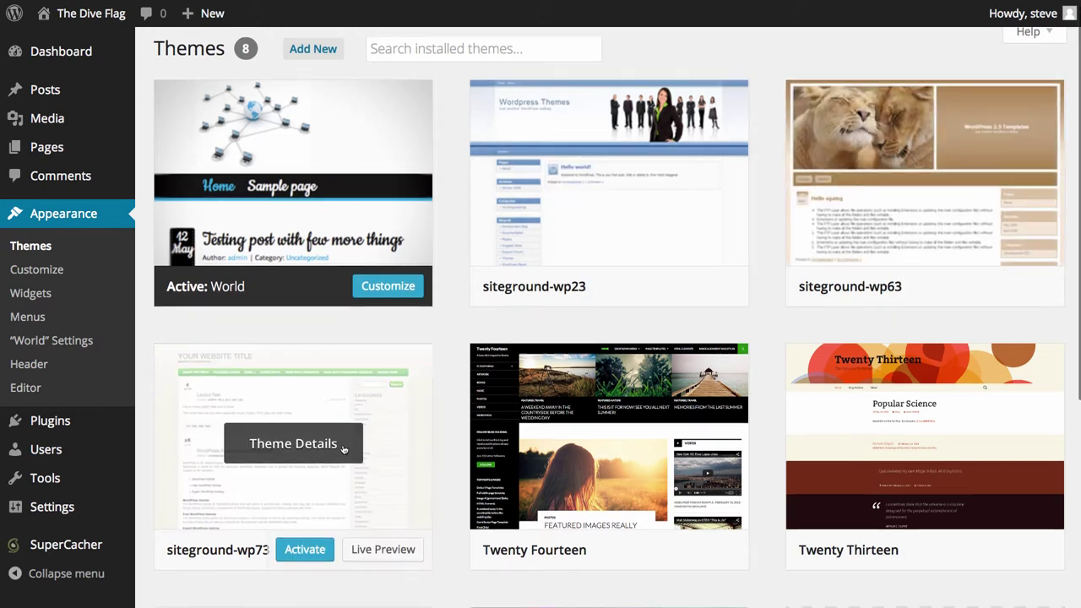
scroll(344, 450, down, 5)
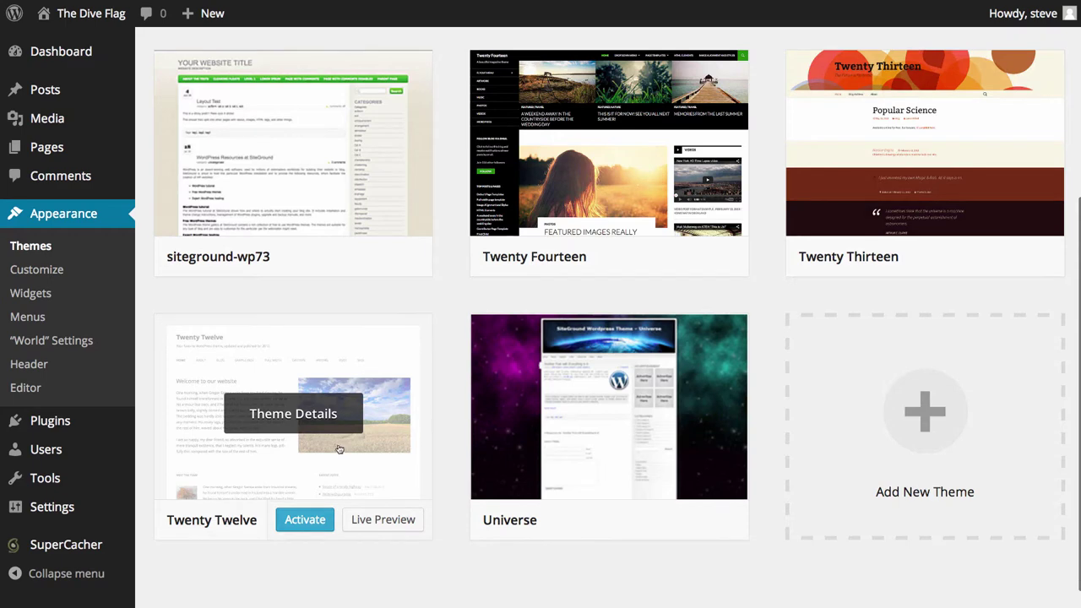
mouse_move(501, 202)
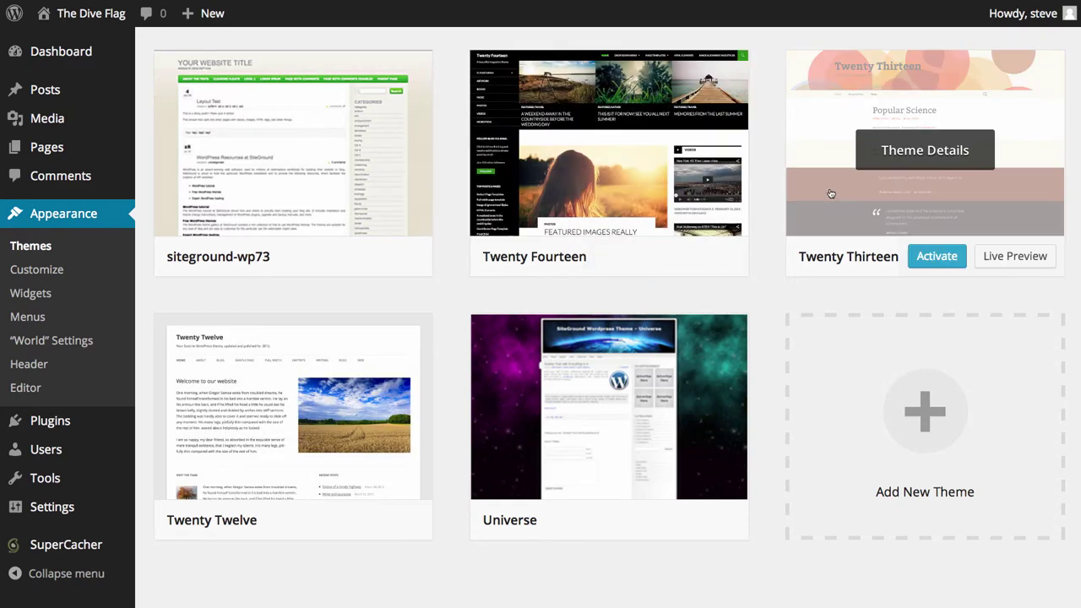
mouse_move(226, 415)
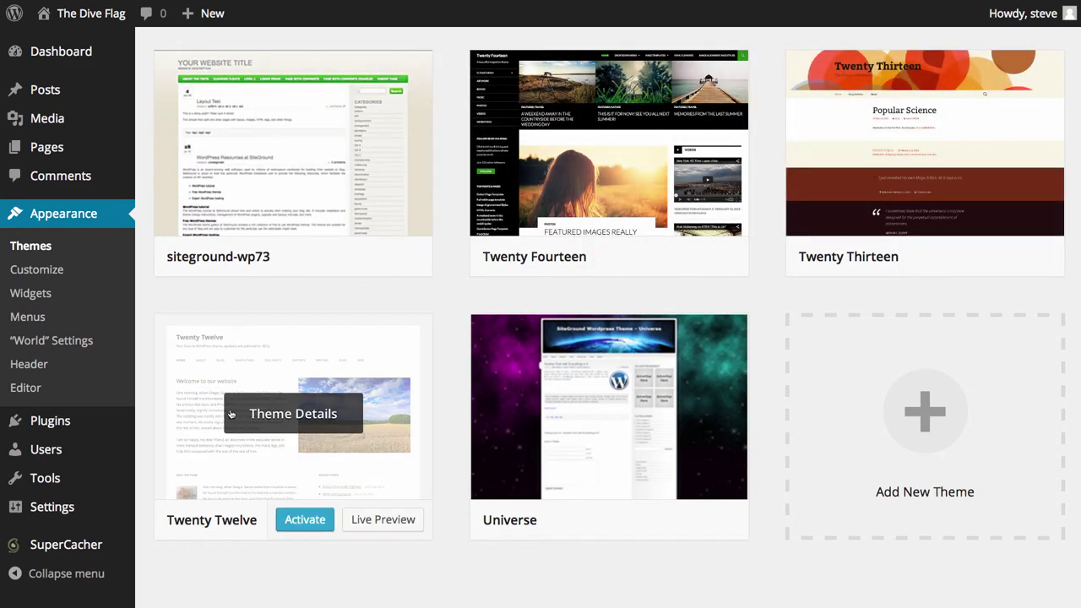
mouse_move(503, 378)
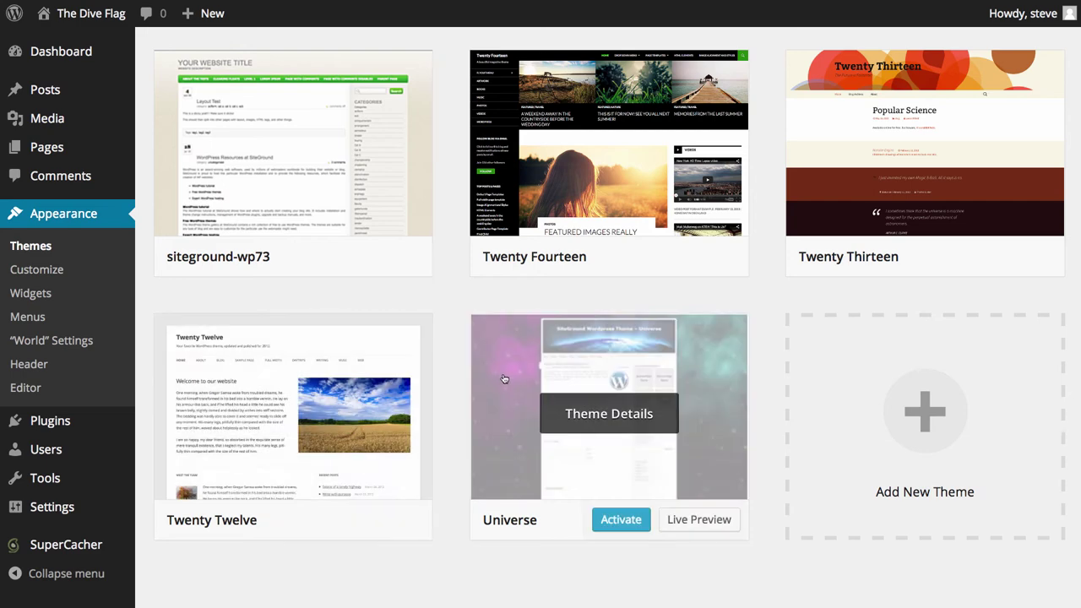
Activate the Twenty Fourteen theme from the installed themes.
scroll(503, 378, up, 2)
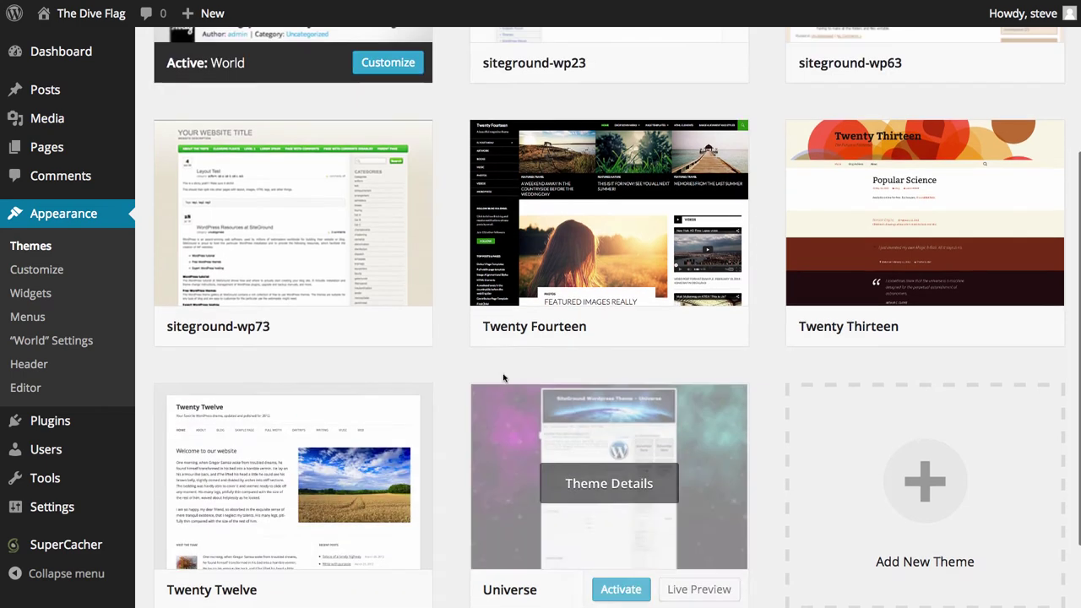
mouse_move(540, 187)
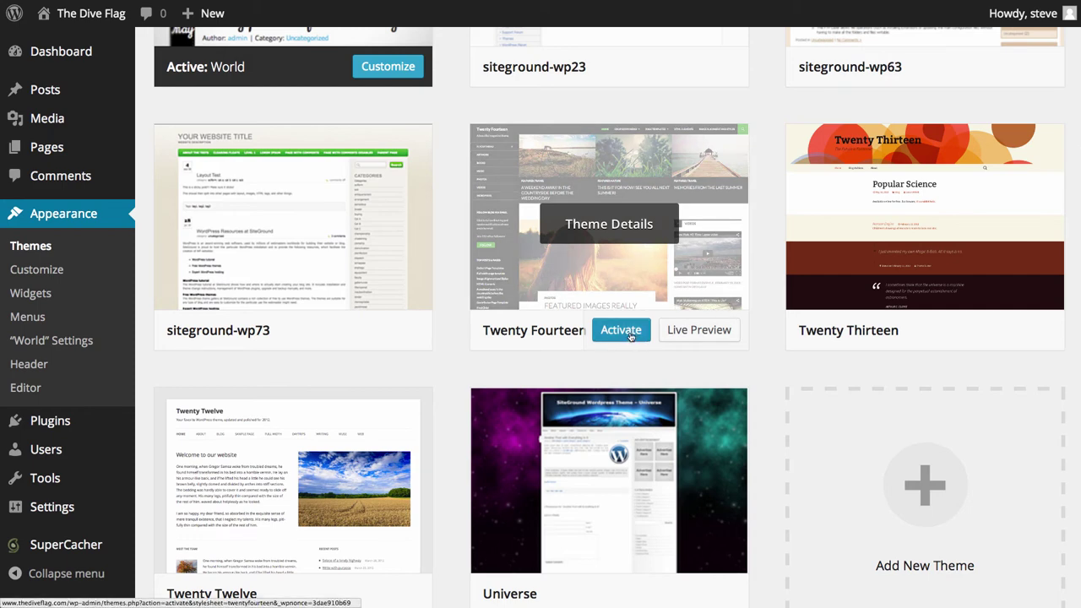
click(629, 335)
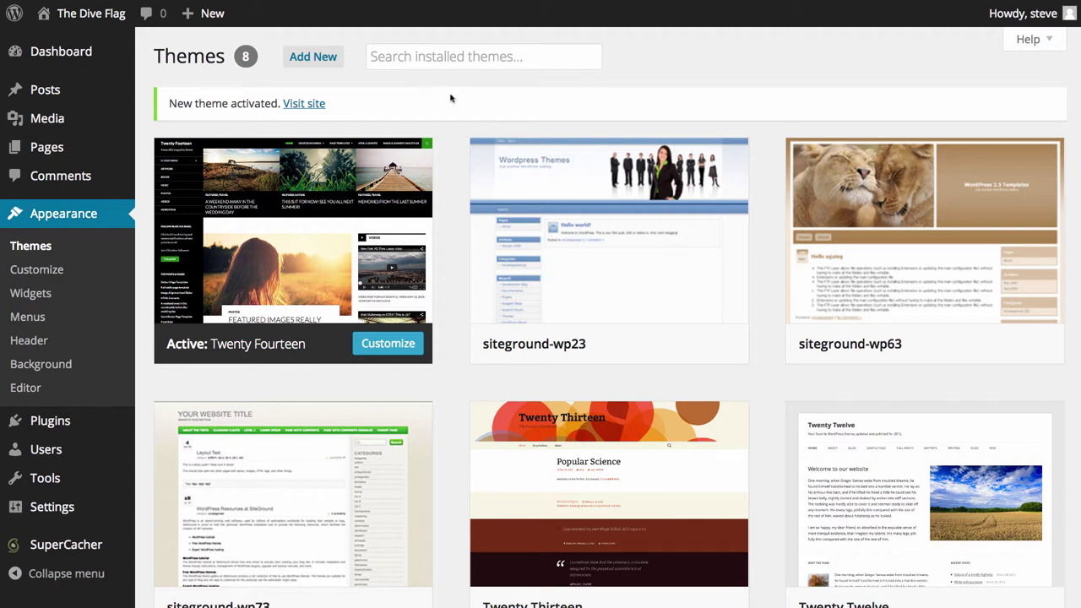
Open the theme customizer and examine the site title and tagline settings.
click(26, 268)
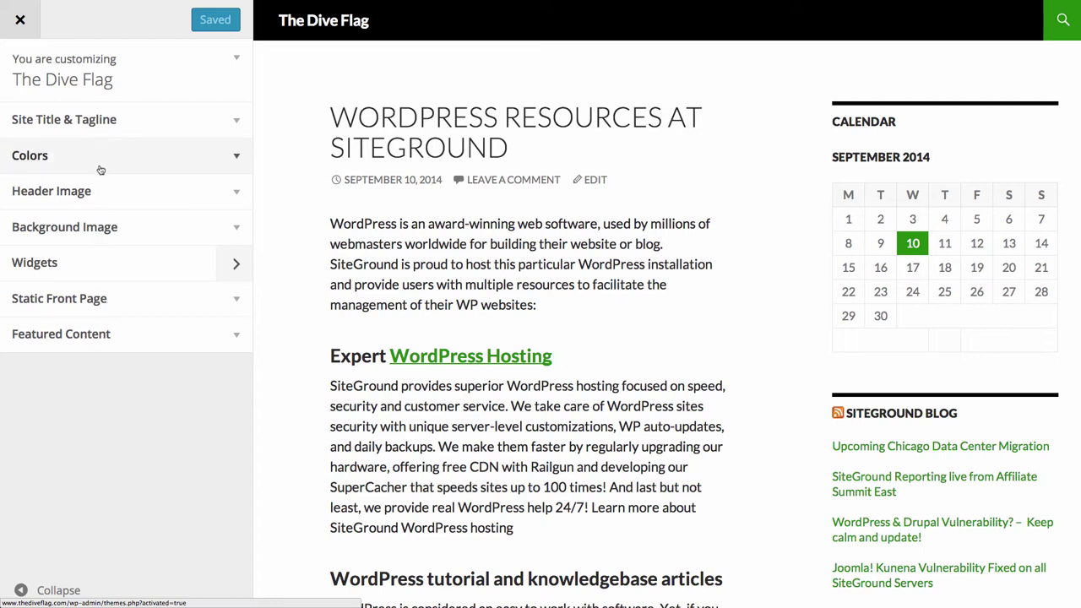
click(104, 135)
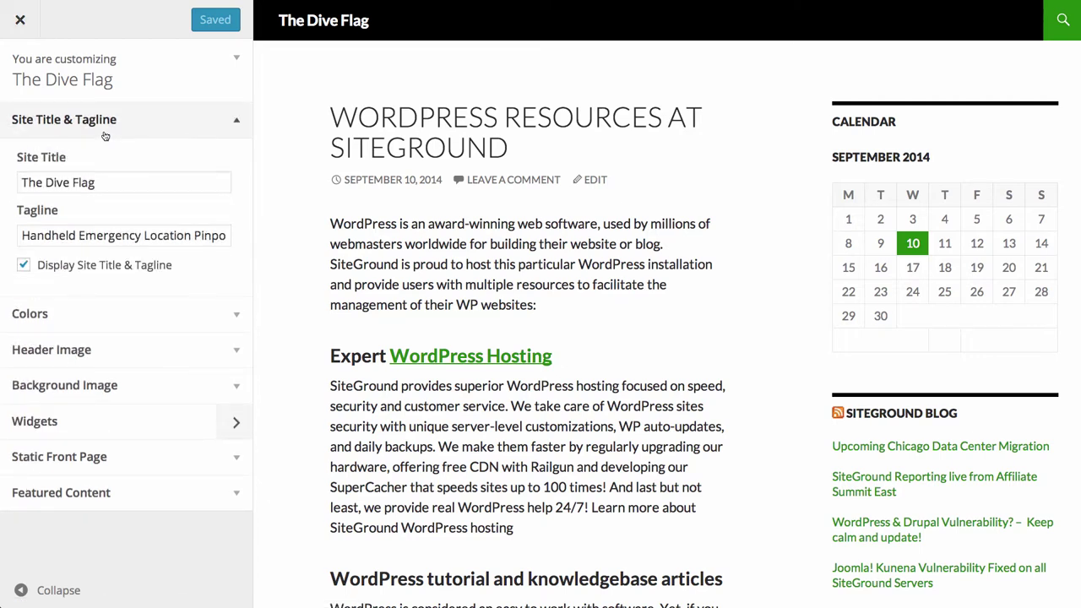
click(104, 135)
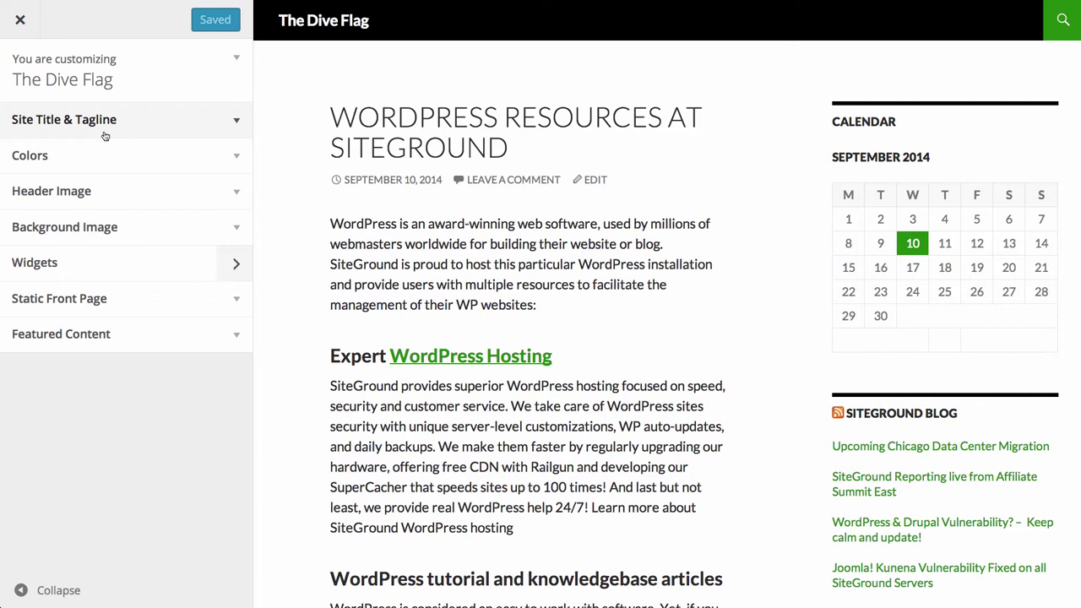
Try several site title colors in the customizer's color settings, from magenta #c90097 and blue-grey #5a6096 to yellow #ffe500.
click(107, 156)
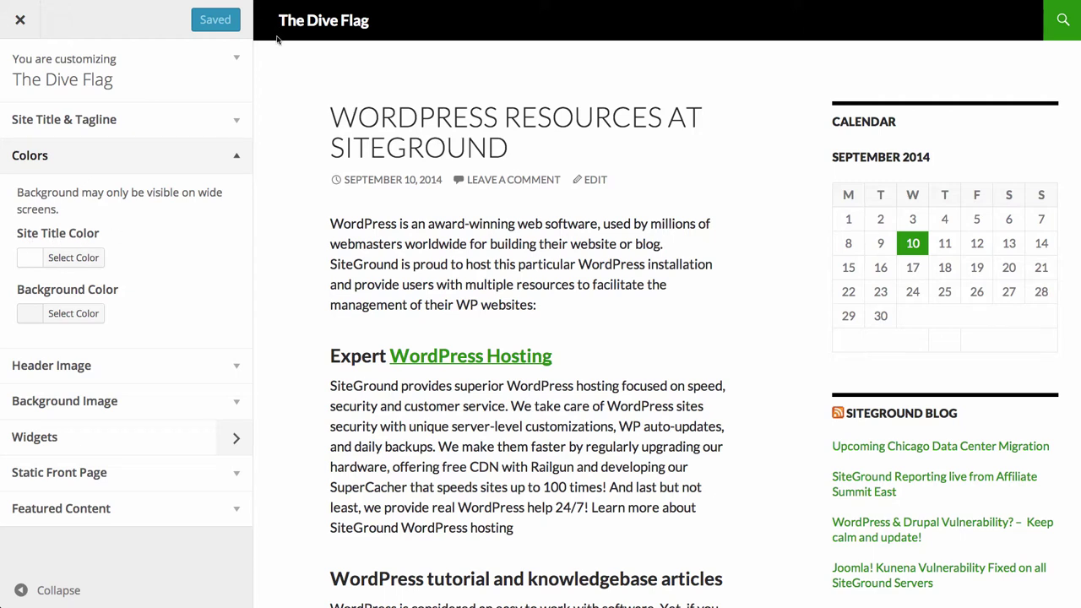
click(55, 257)
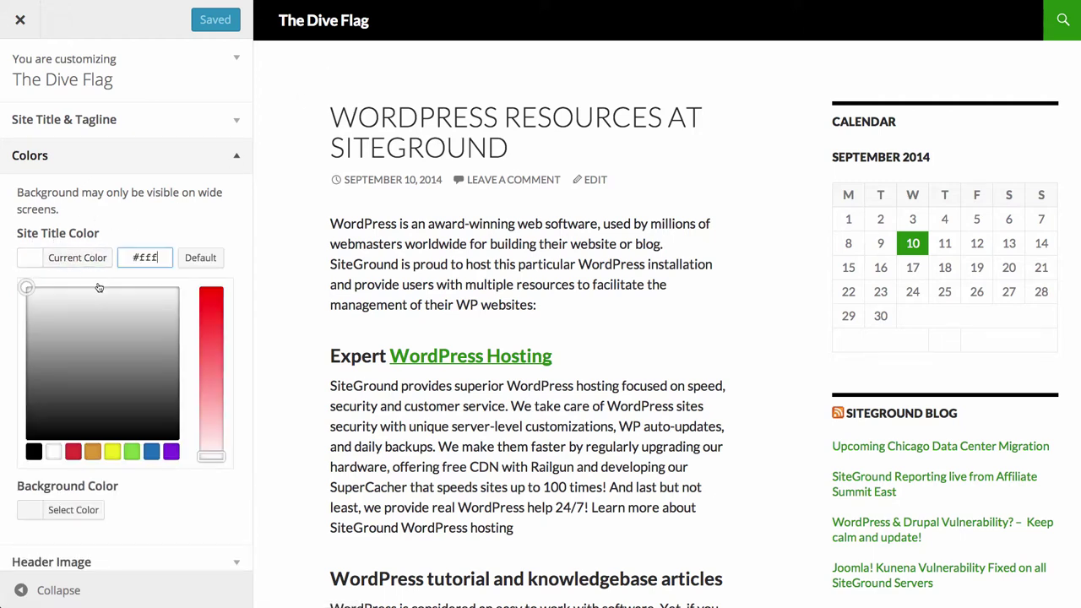
drag(129, 327, 161, 319)
click(211, 292)
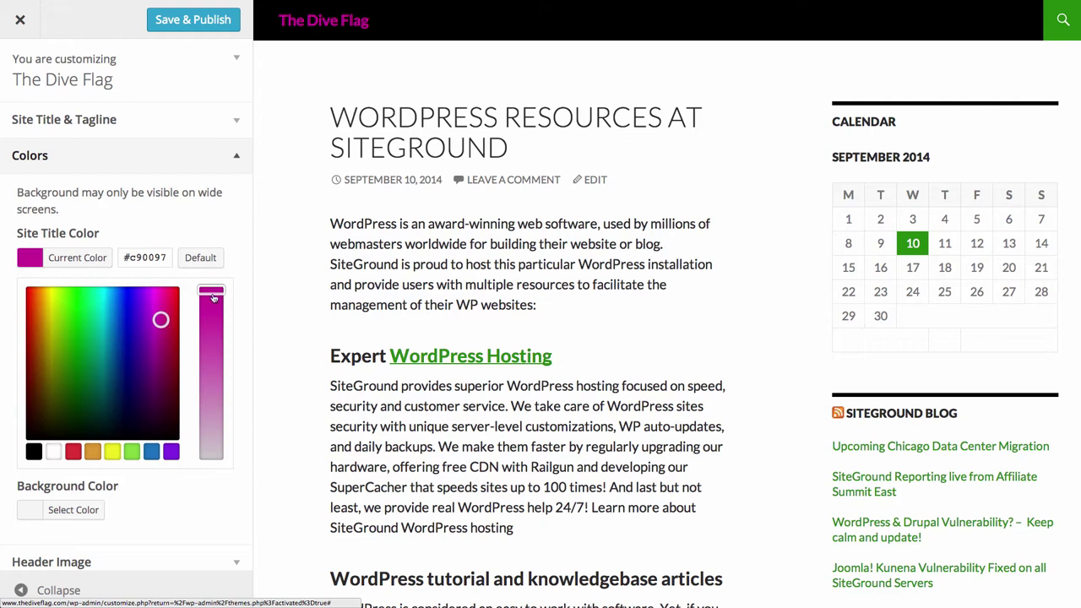
drag(214, 297, 212, 400)
click(127, 348)
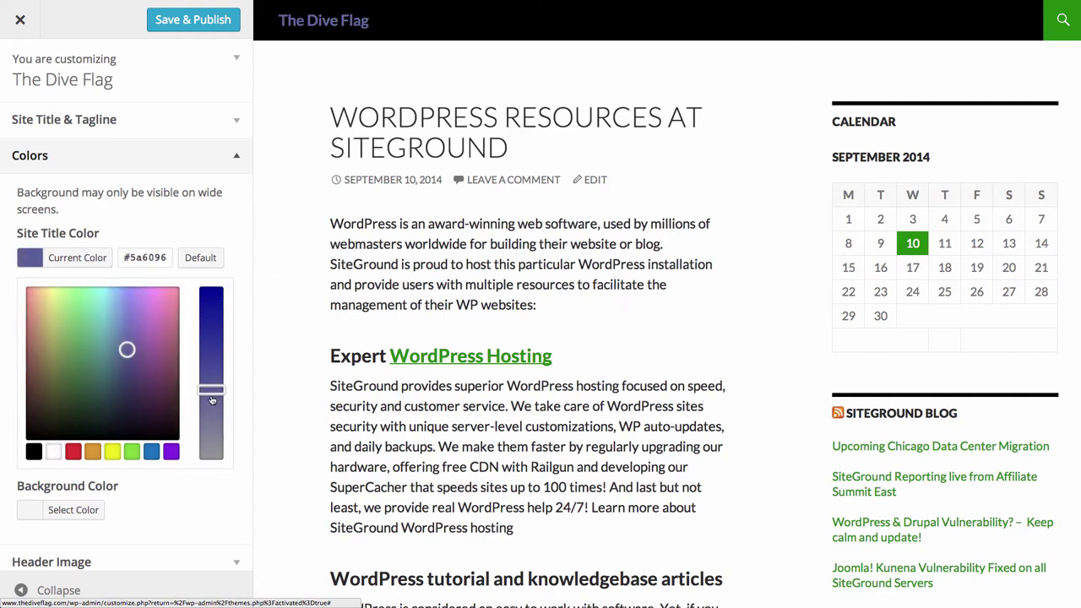
drag(157, 364, 48, 287)
click(211, 289)
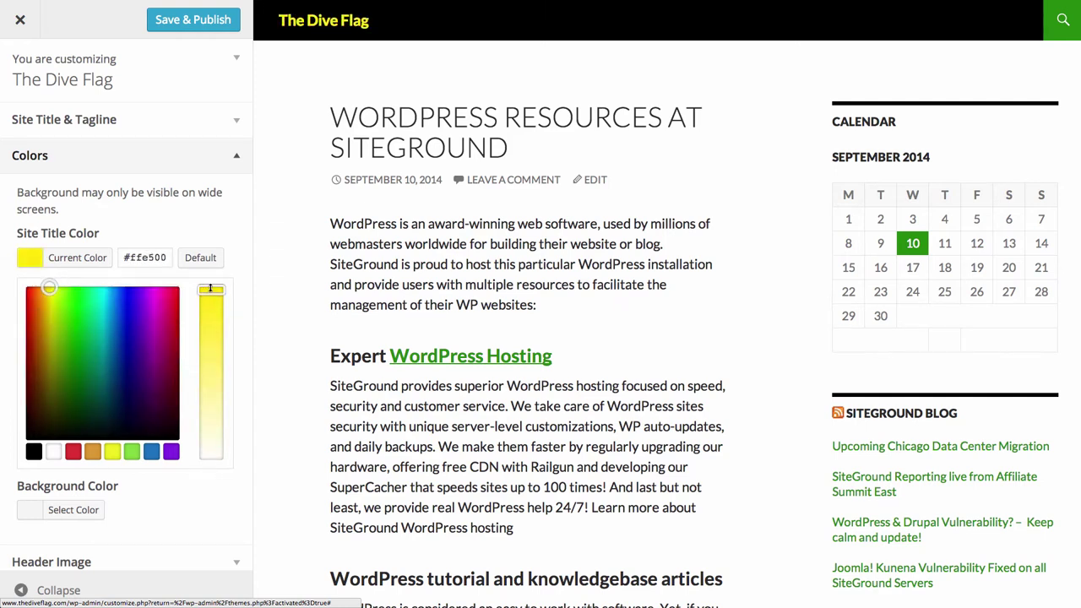
click(163, 262)
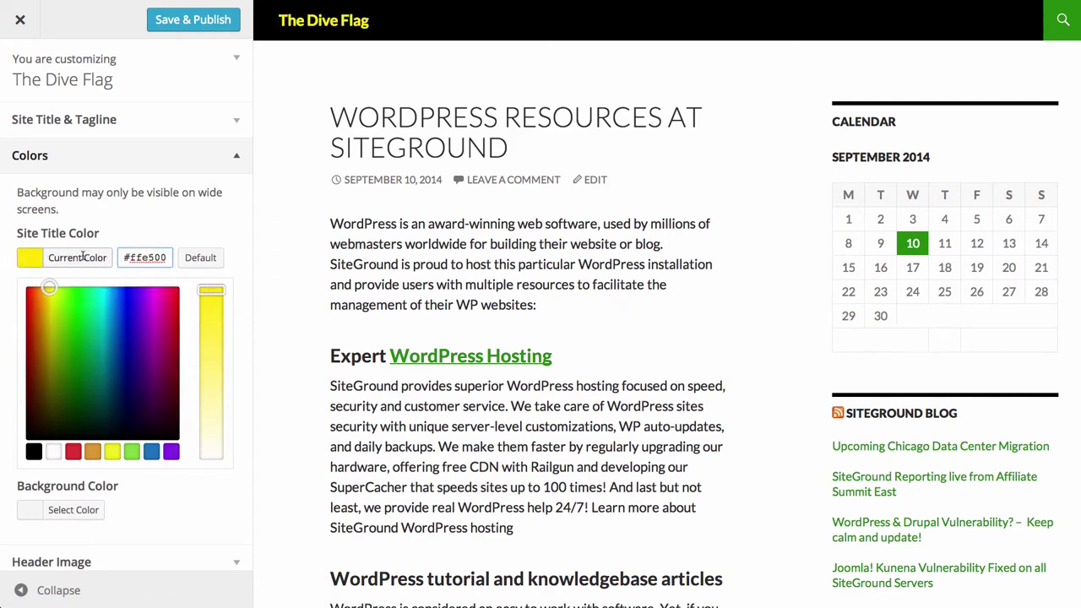
click(186, 228)
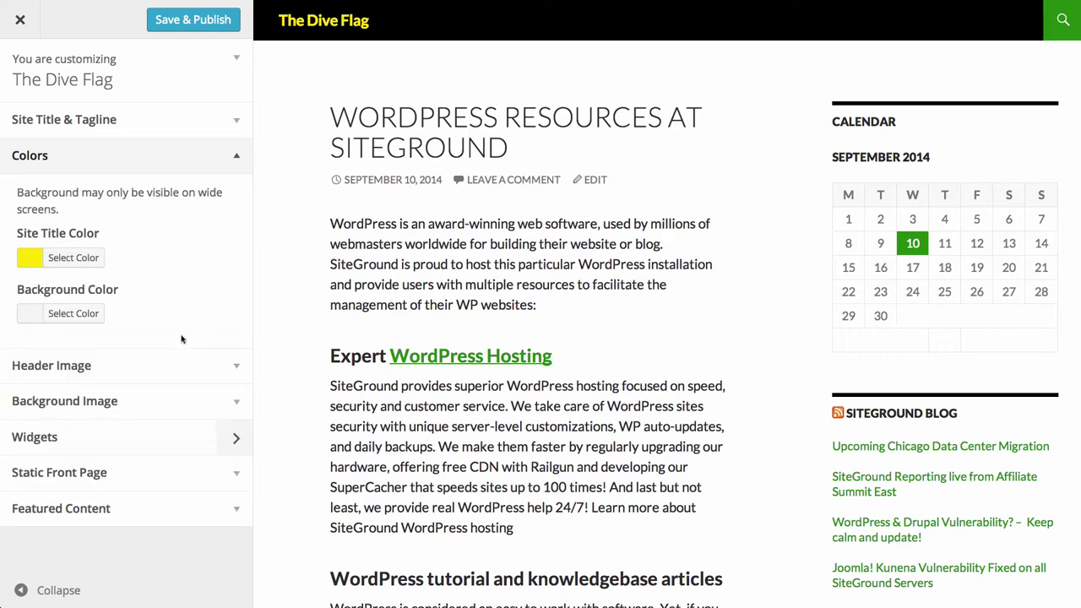
Try the dark background color #2c2b51 and restore the default background color #f5f5f5.
click(49, 317)
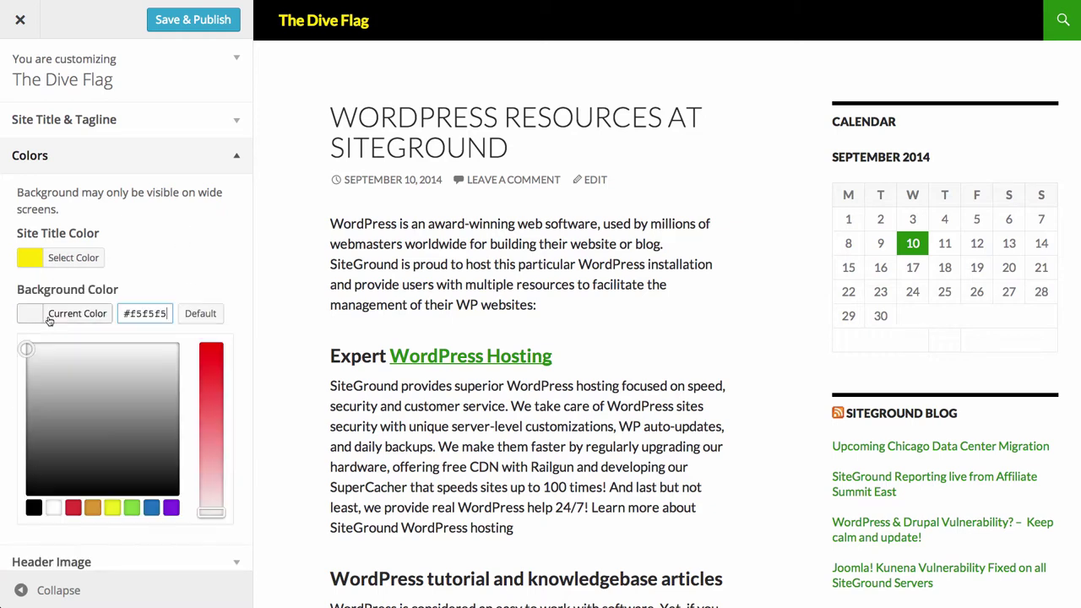
drag(68, 353, 135, 449)
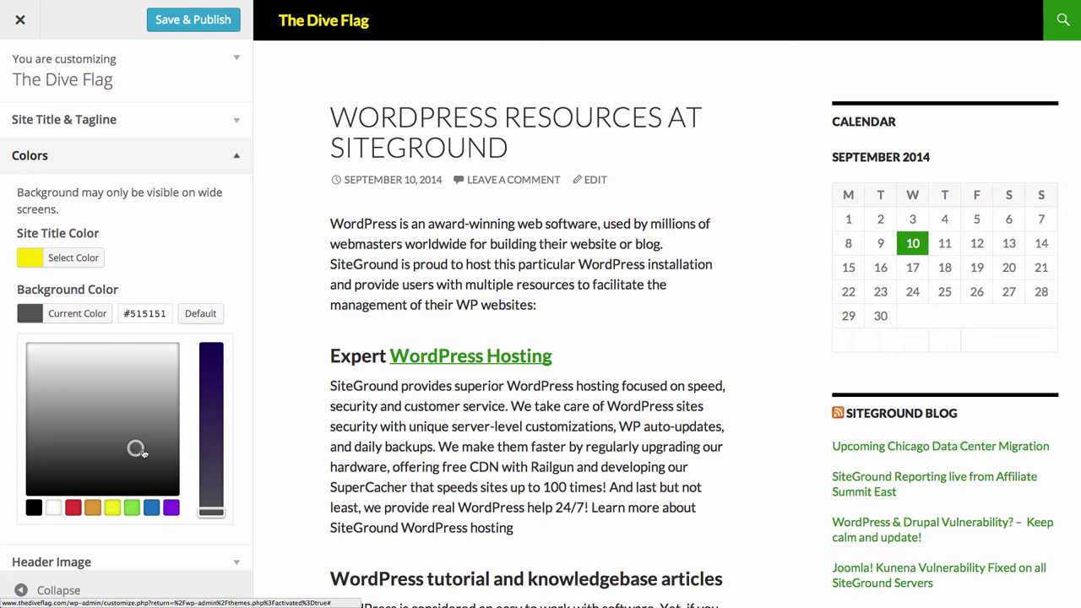
drag(212, 397, 210, 431)
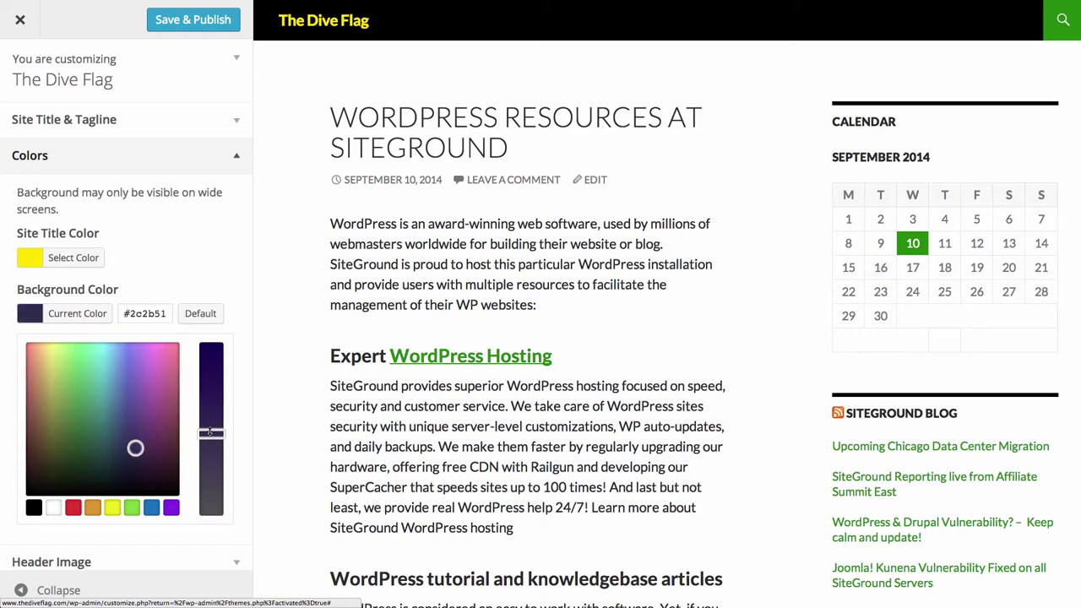
click(200, 314)
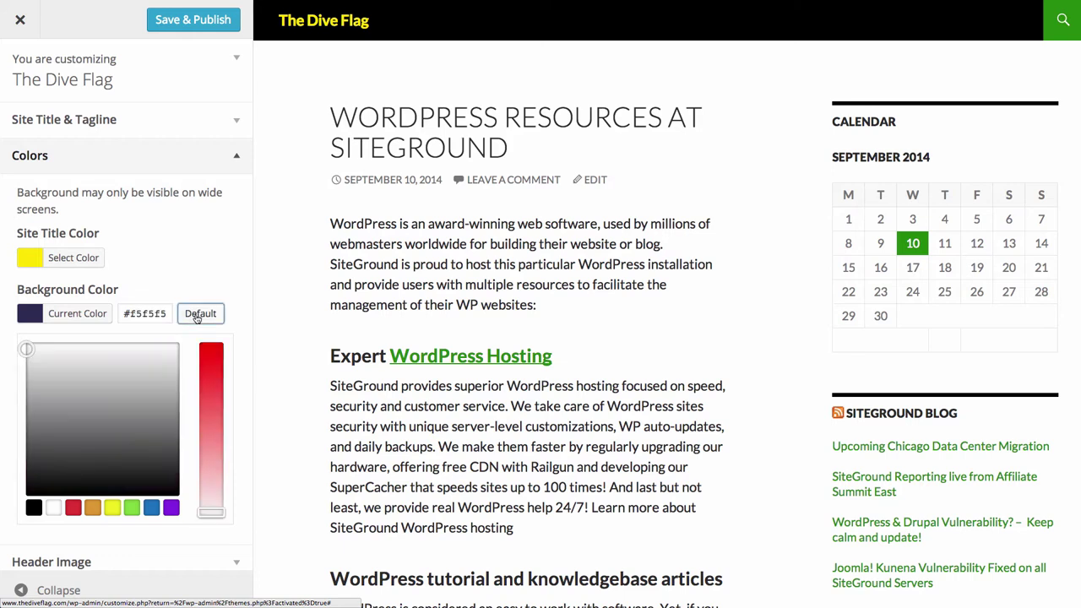
click(198, 258)
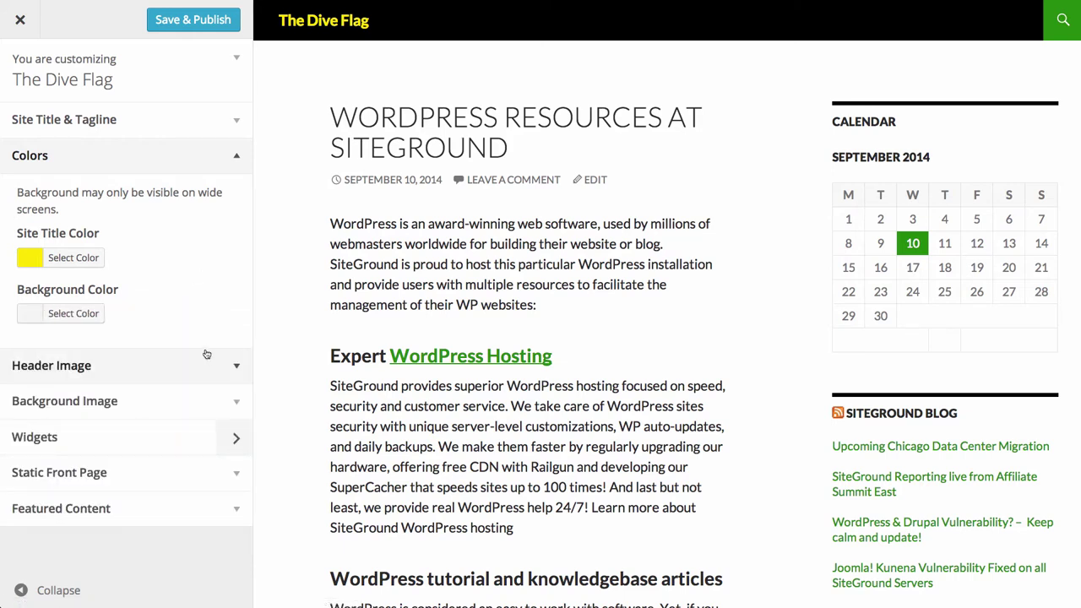
Look through the customizer's header image, background image and widgets sections.
click(174, 363)
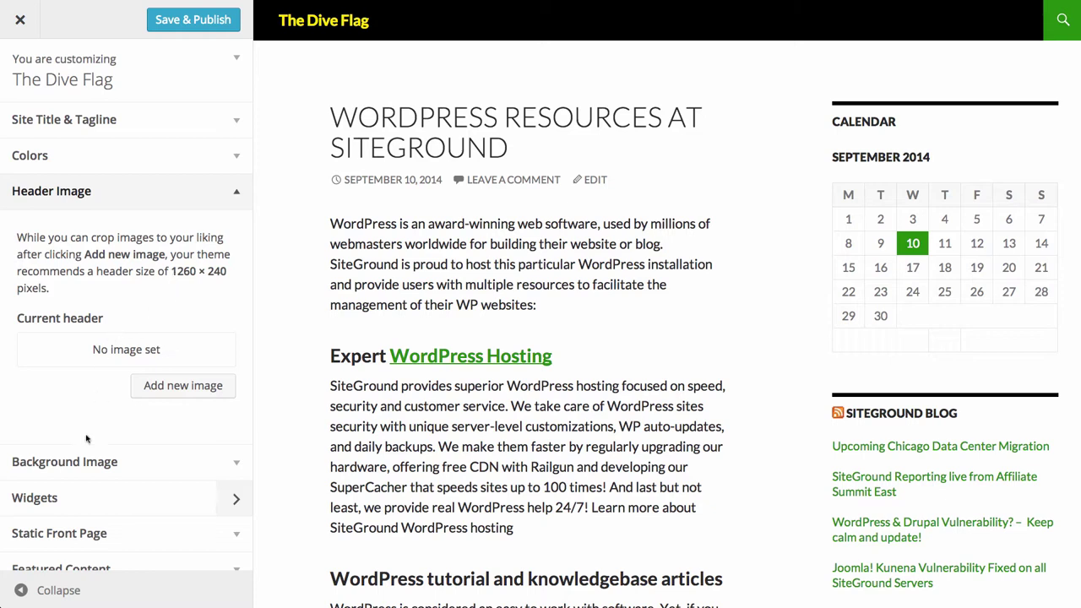
click(86, 461)
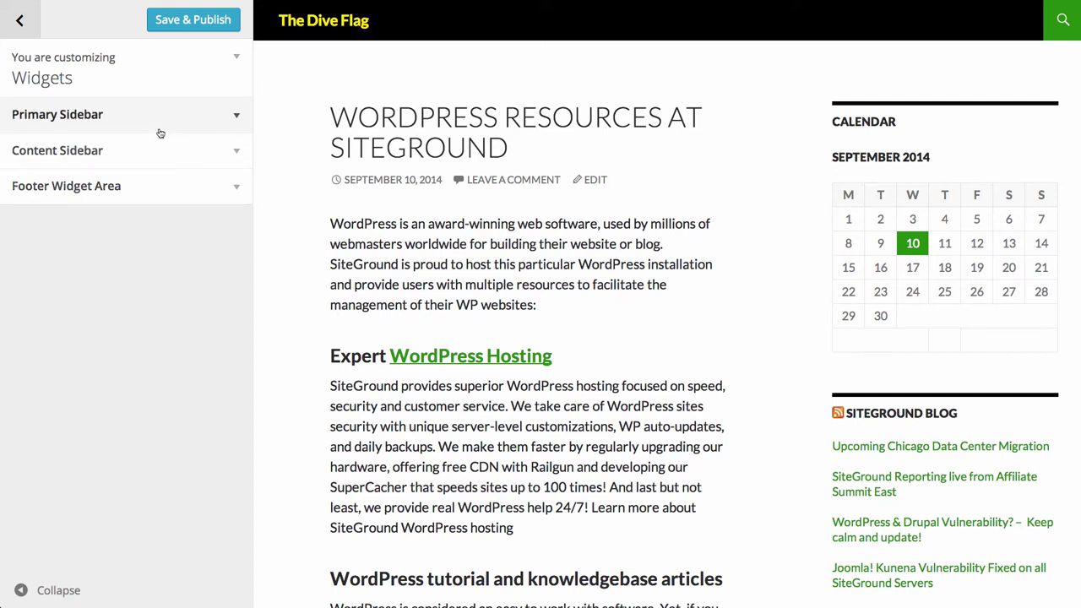
click(19, 20)
Try a static page as the front page display and switch back to the latest posts.
click(123, 302)
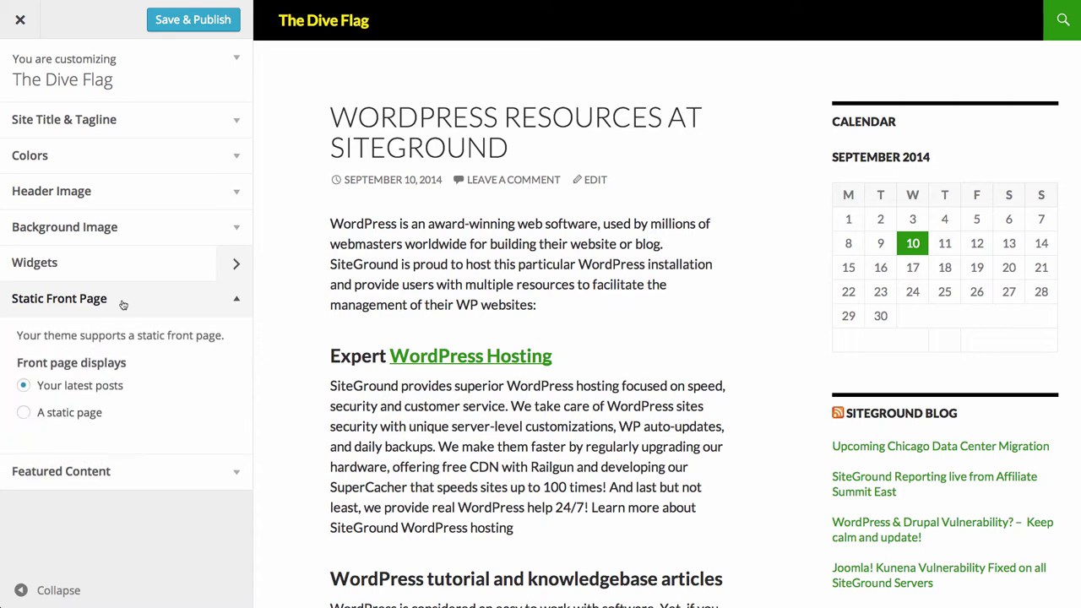
click(71, 416)
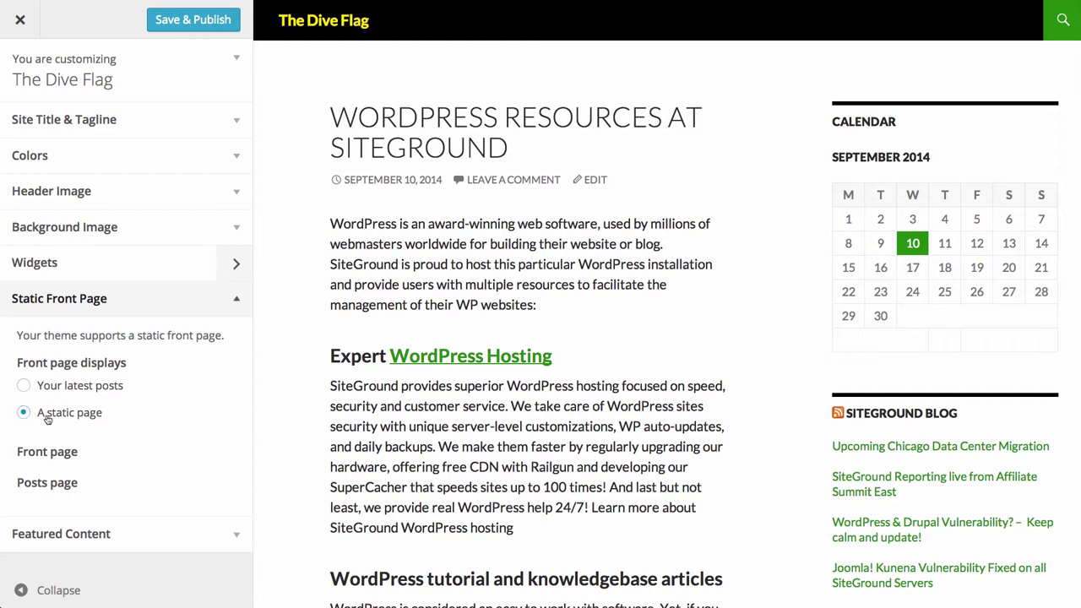
click(24, 385)
Examine the featured content settings and their layout options, and leave the customizer without saving the changes.
click(61, 445)
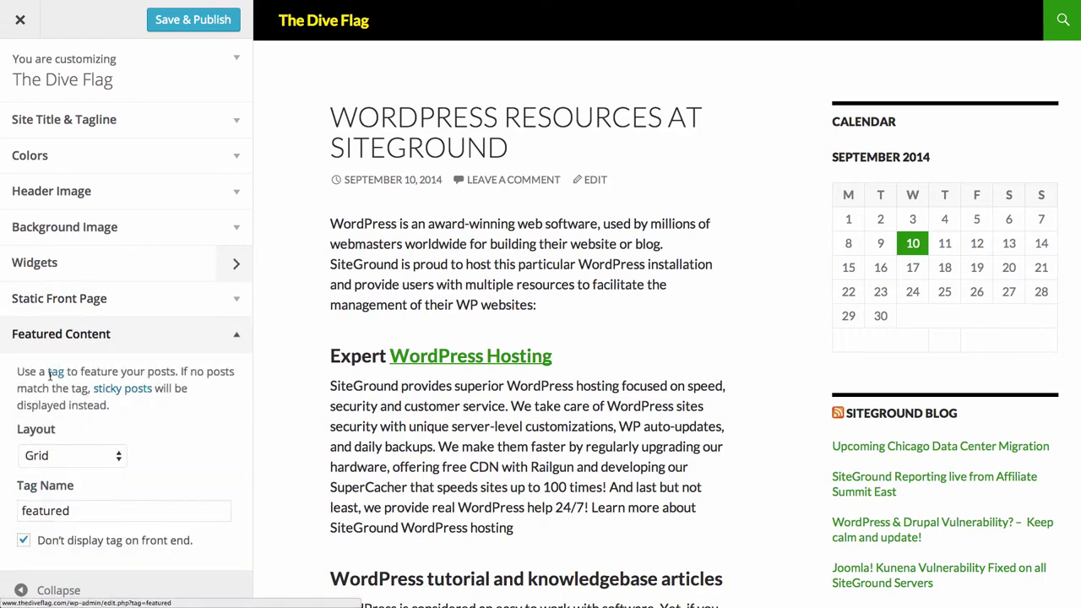
click(89, 459)
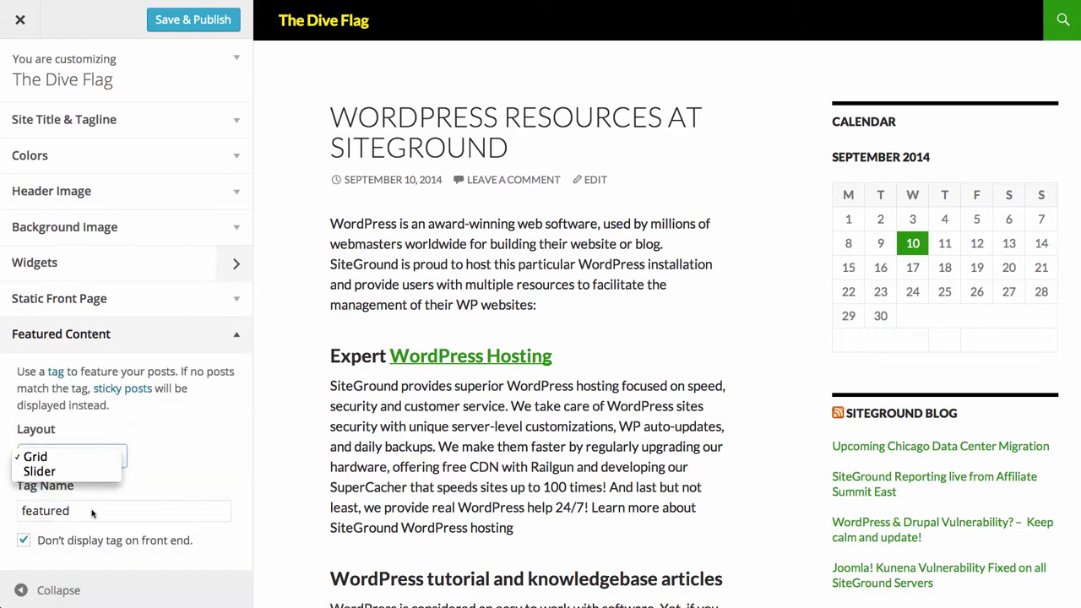
click(206, 463)
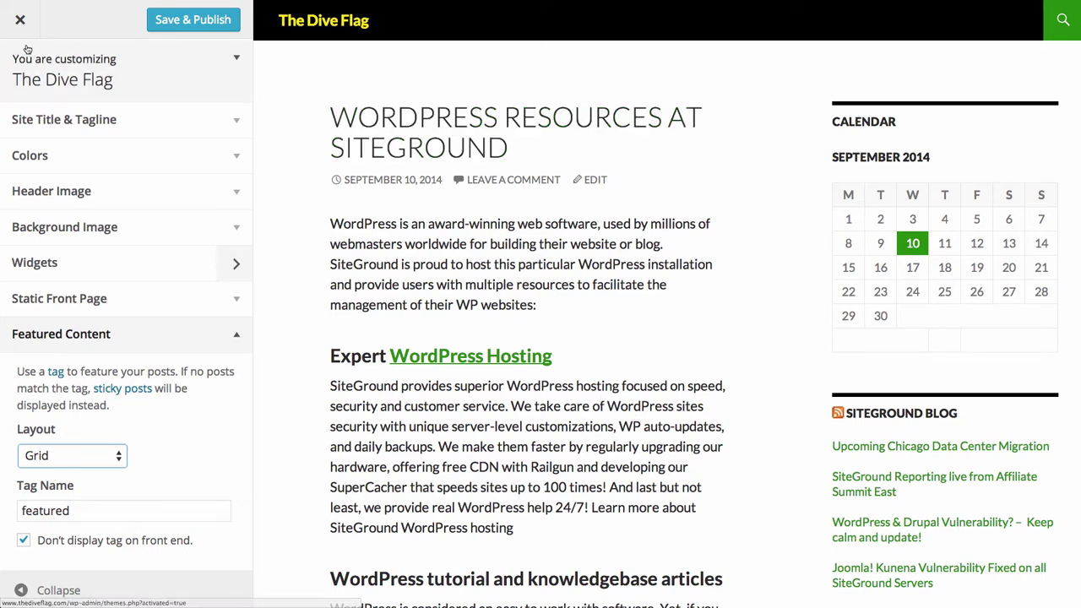
click(17, 18)
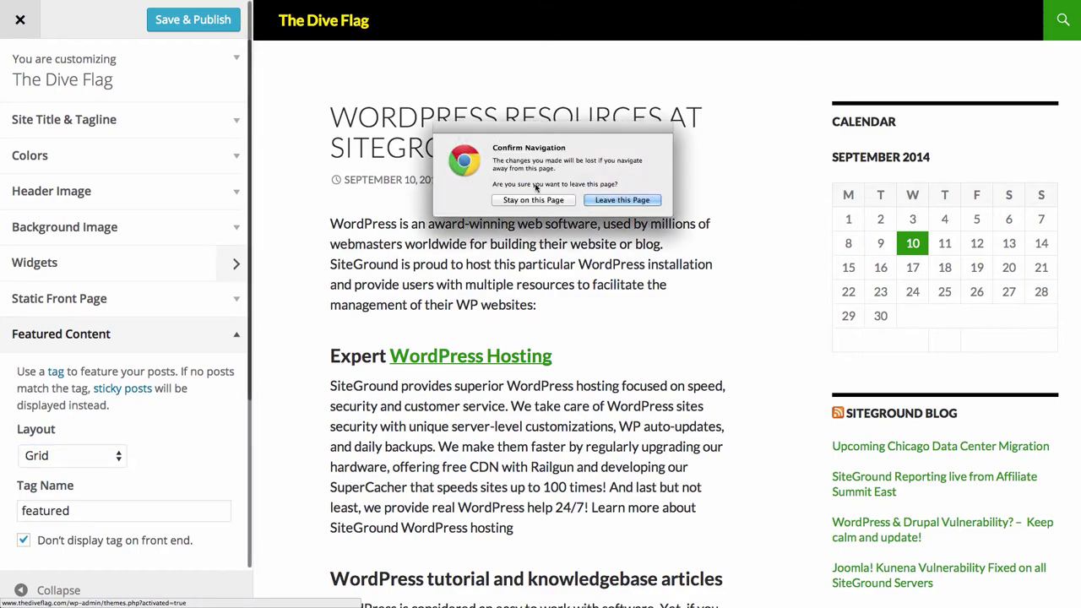
click(623, 201)
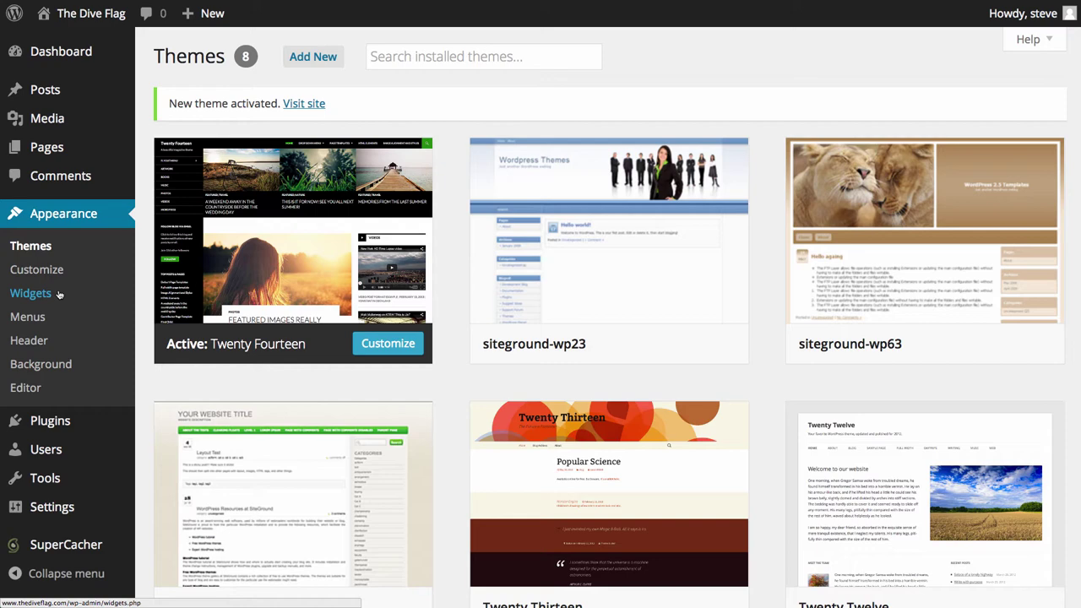
Open the Widgets page and expand the Footer Widget Area and Content Sidebar to view their contents.
click(58, 294)
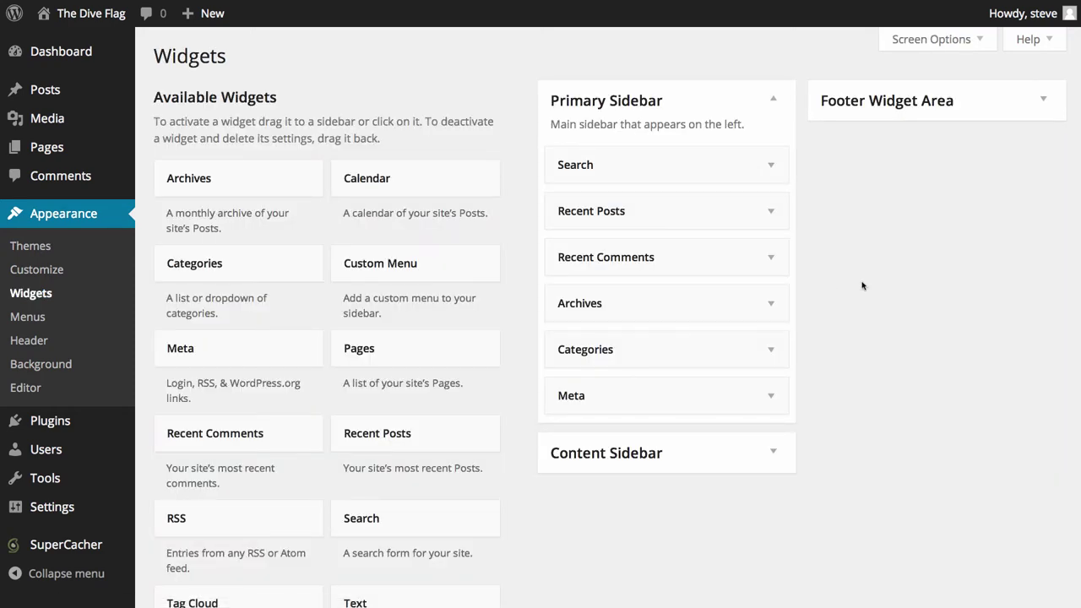
click(1042, 100)
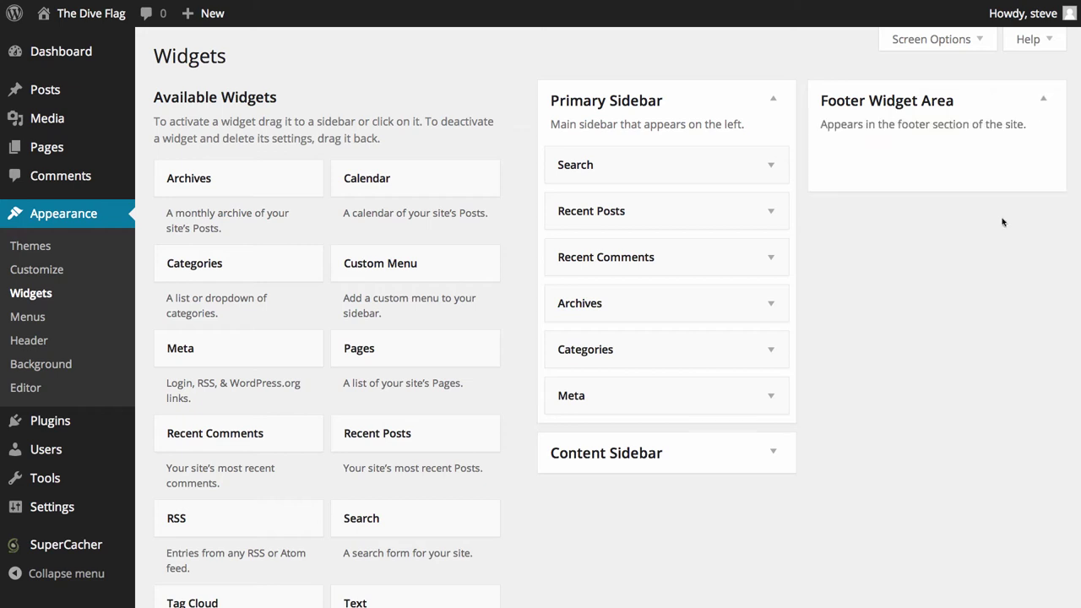
click(775, 452)
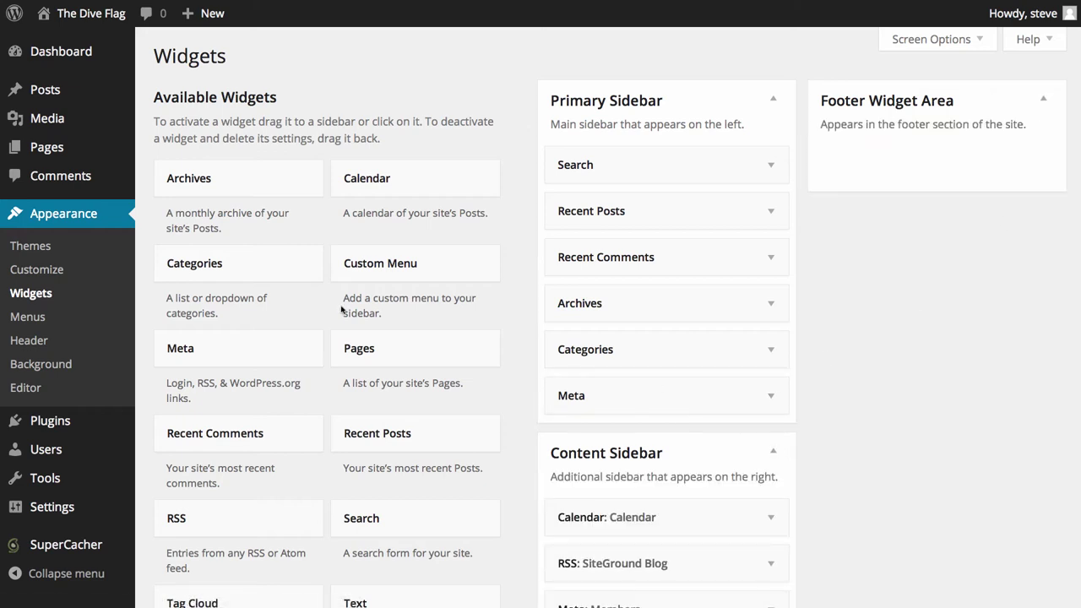
scroll(342, 309, down, 1)
scroll(340, 309, up, 1)
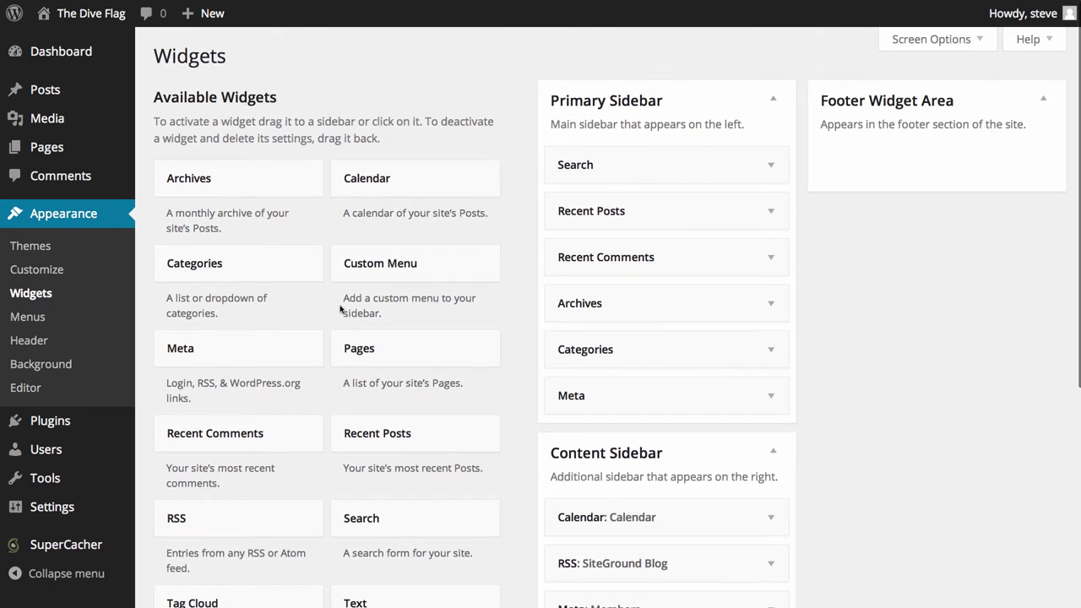
View the settings of the Recent Comments widget in the Primary Sidebar, and collapse them again.
drag(350, 267, 308, 322)
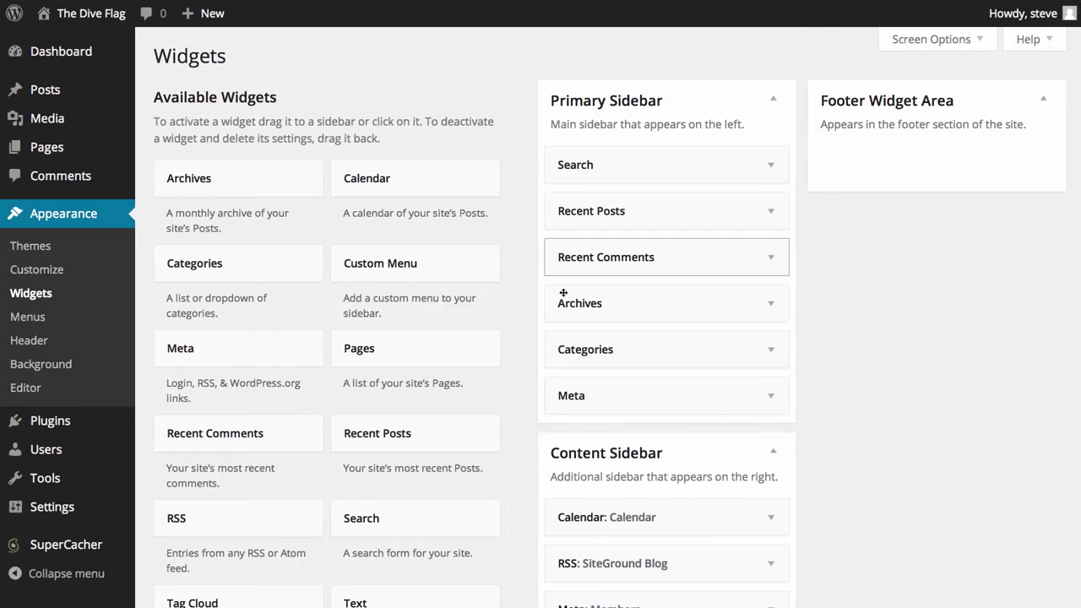
click(772, 259)
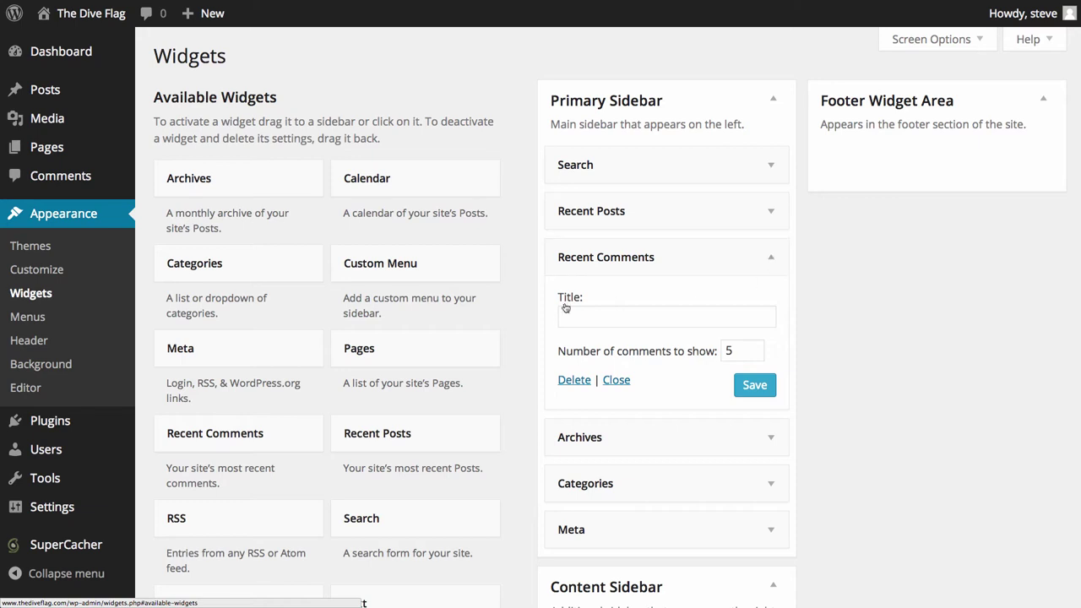
click(776, 261)
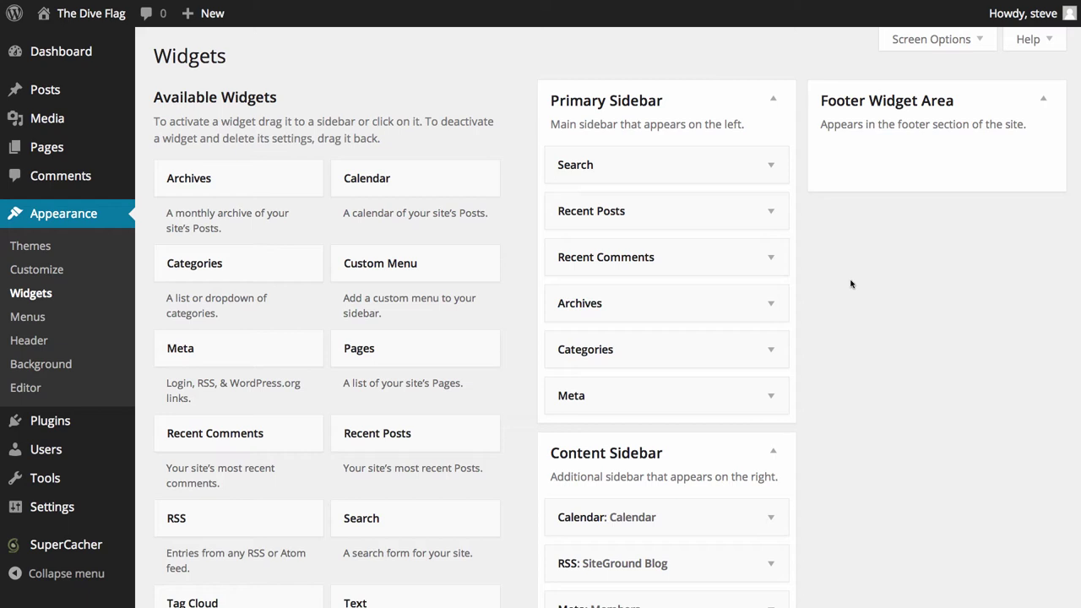
Open the Menus page to examine where menus are named and created.
click(76, 321)
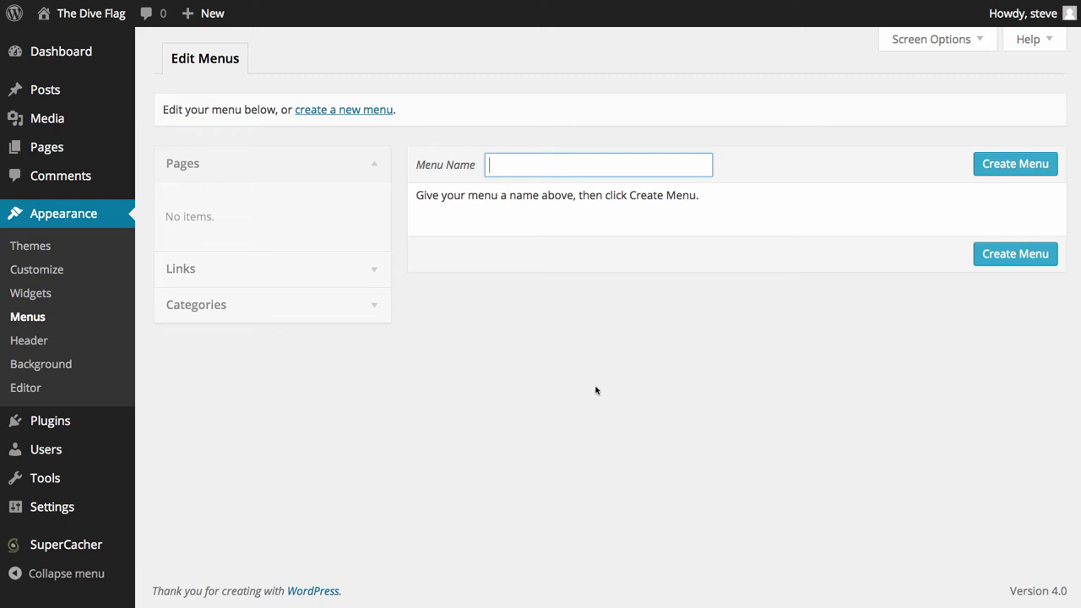
Open the Header page and try hiding the header text, leaving it shown with the image.
click(60, 343)
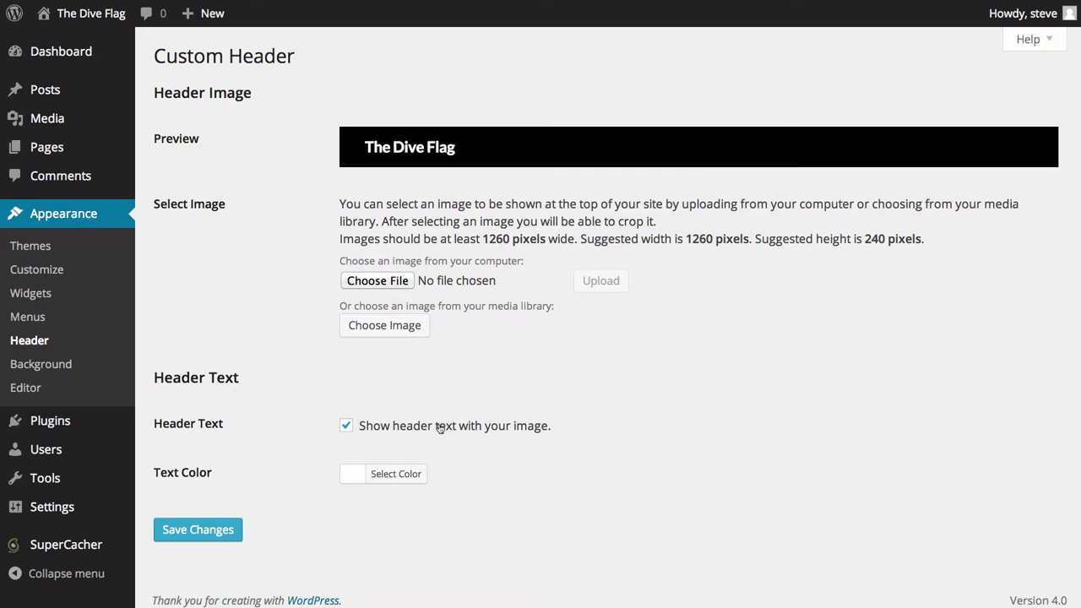
click(389, 428)
click(390, 430)
Open the Background page and preview a dark grey background color without saving it.
click(75, 364)
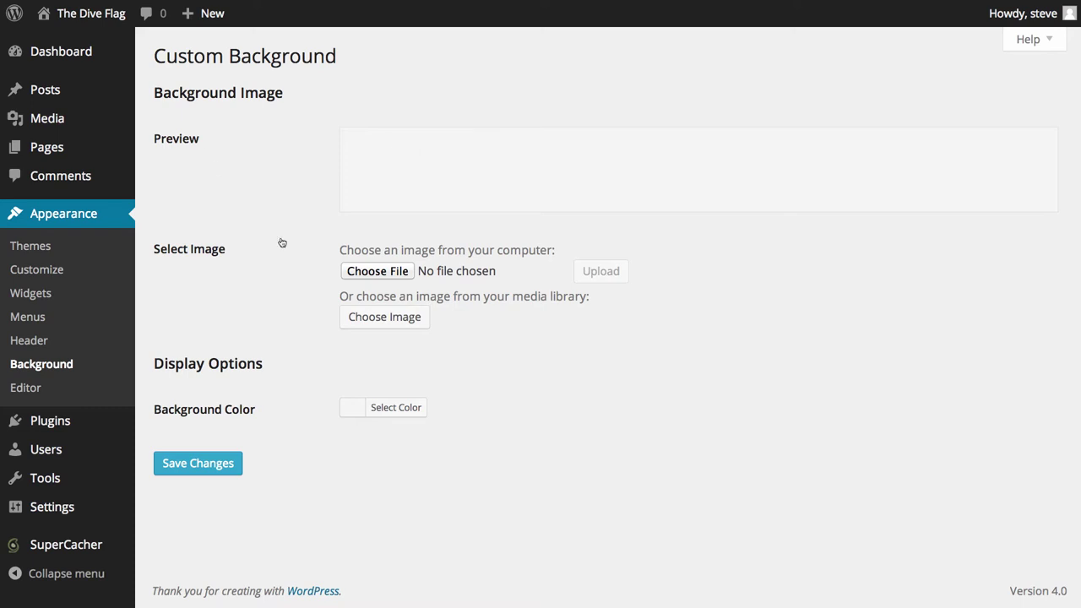
click(394, 408)
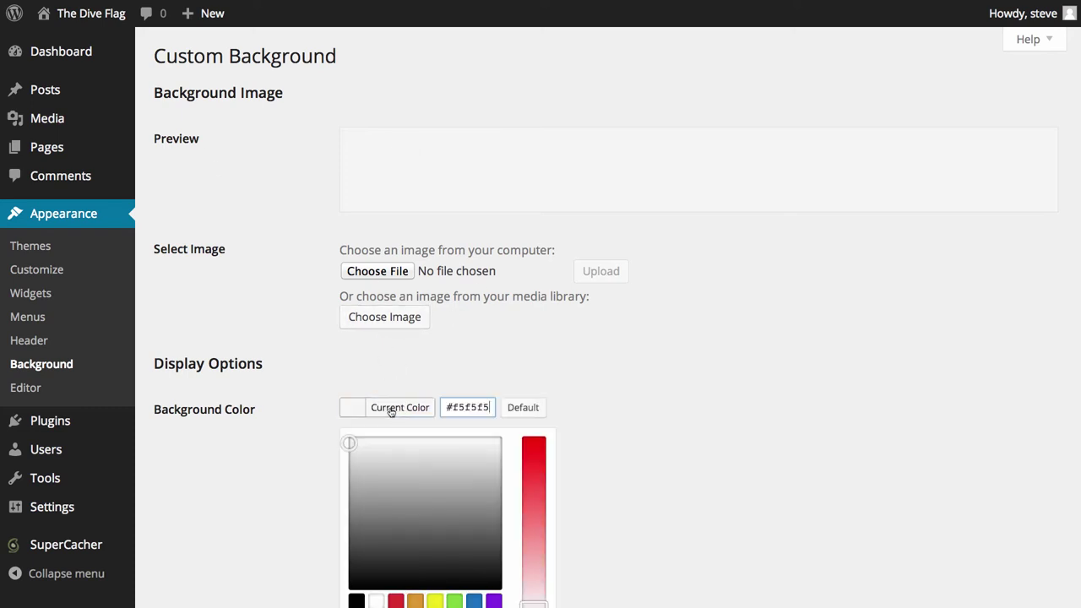
drag(413, 456, 424, 526)
click(552, 290)
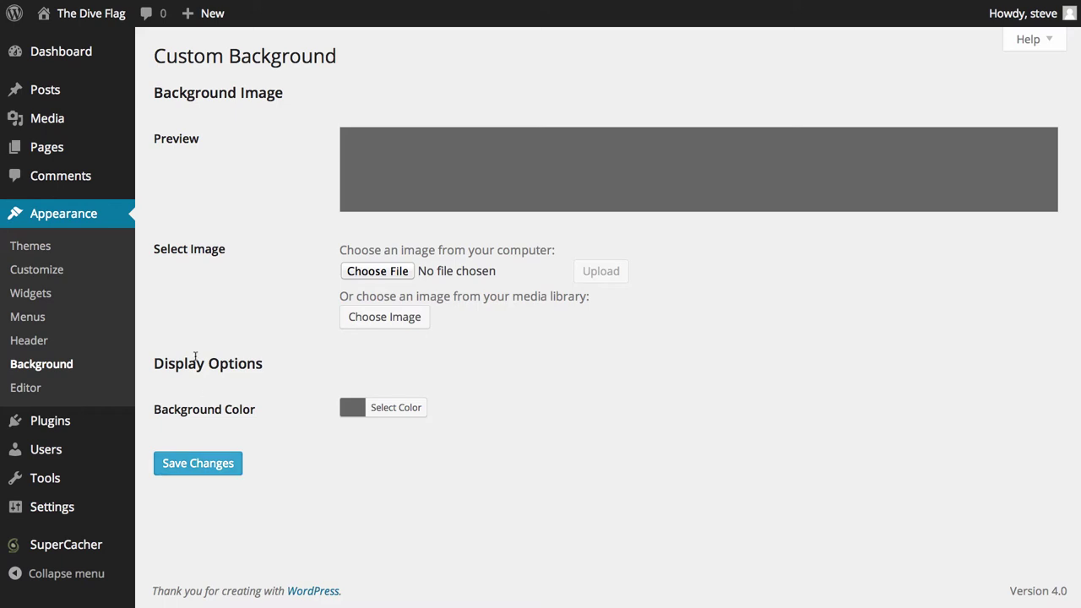
Open the theme Editor to examine the Twenty Fourteen stylesheet and the themes available for editing.
click(48, 390)
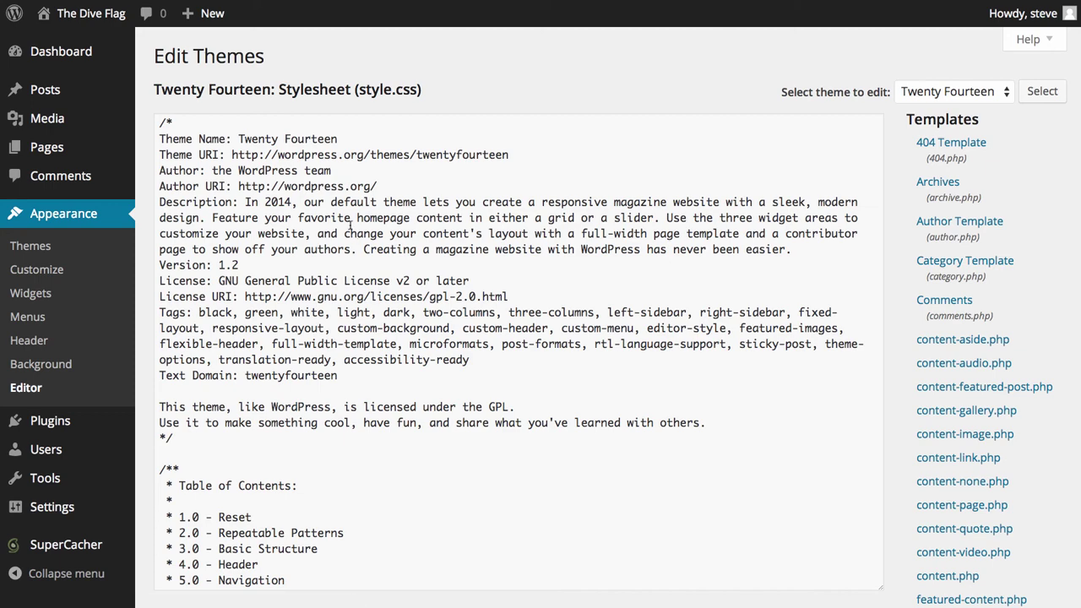
scroll(351, 224, down, 10)
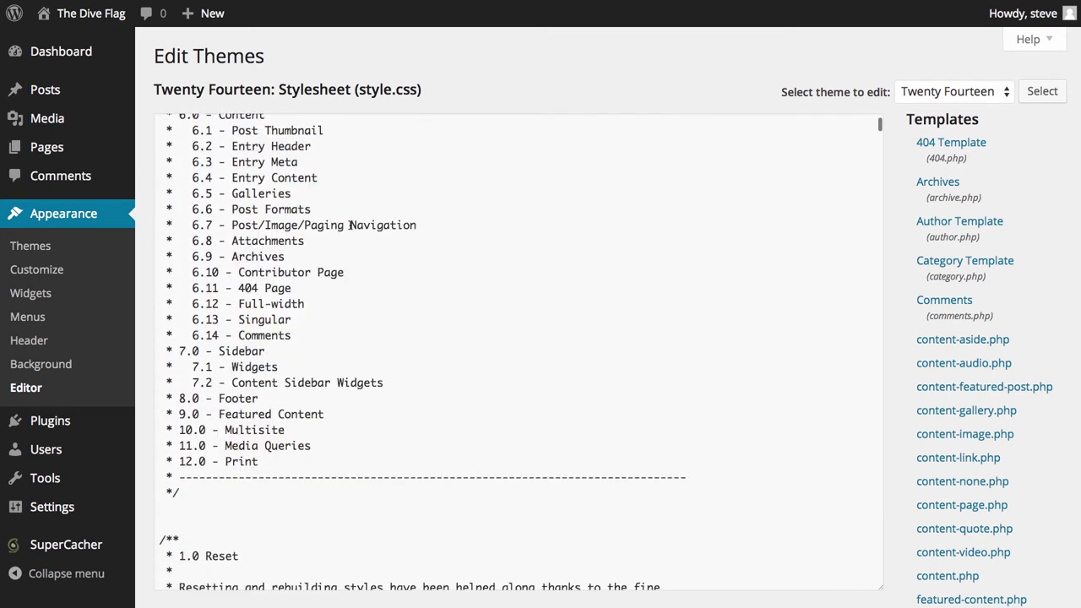
scroll(350, 224, up, 10)
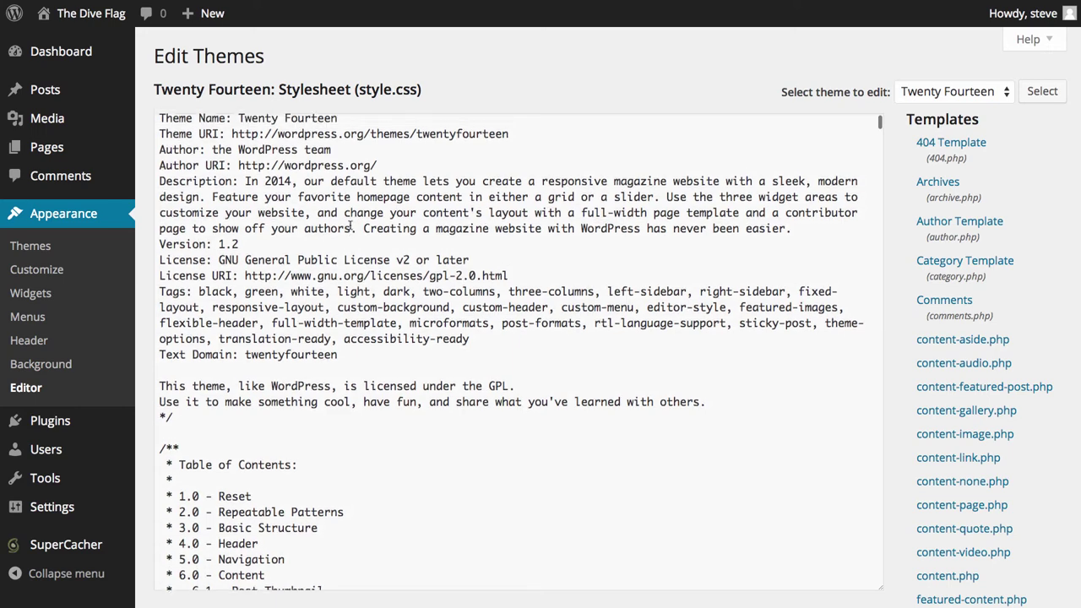
click(954, 93)
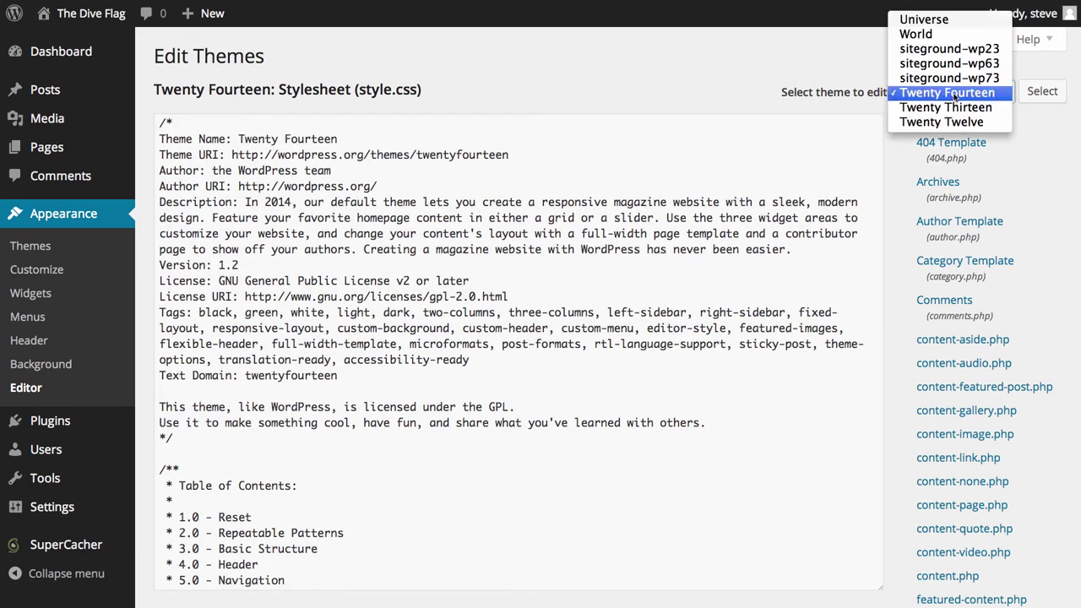
click(946, 93)
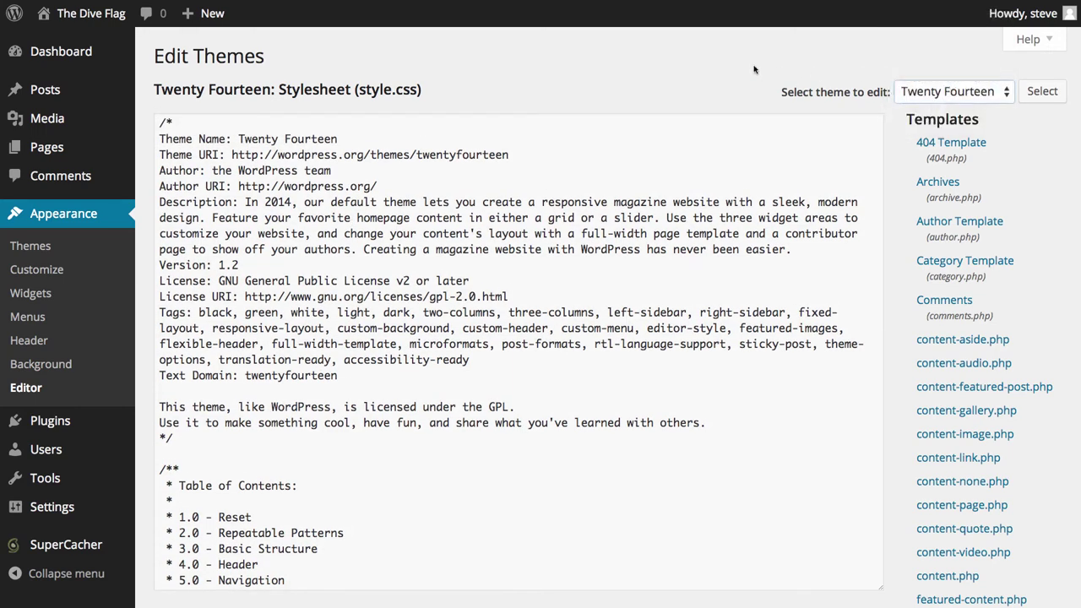
scroll(962, 294, down, 10)
scroll(971, 293, up, 10)
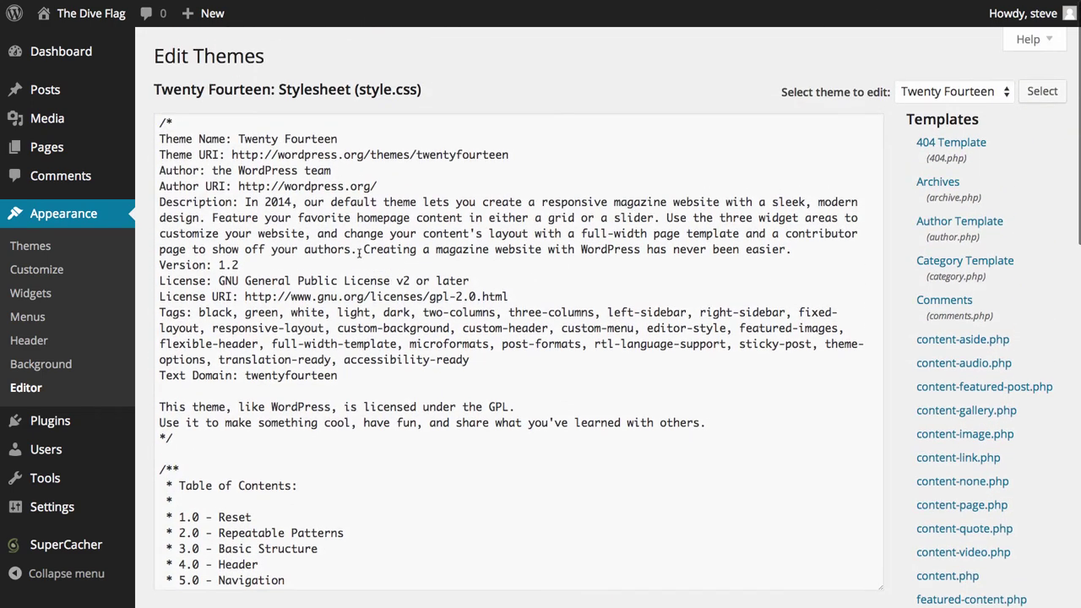
scroll(360, 254, up, 1)
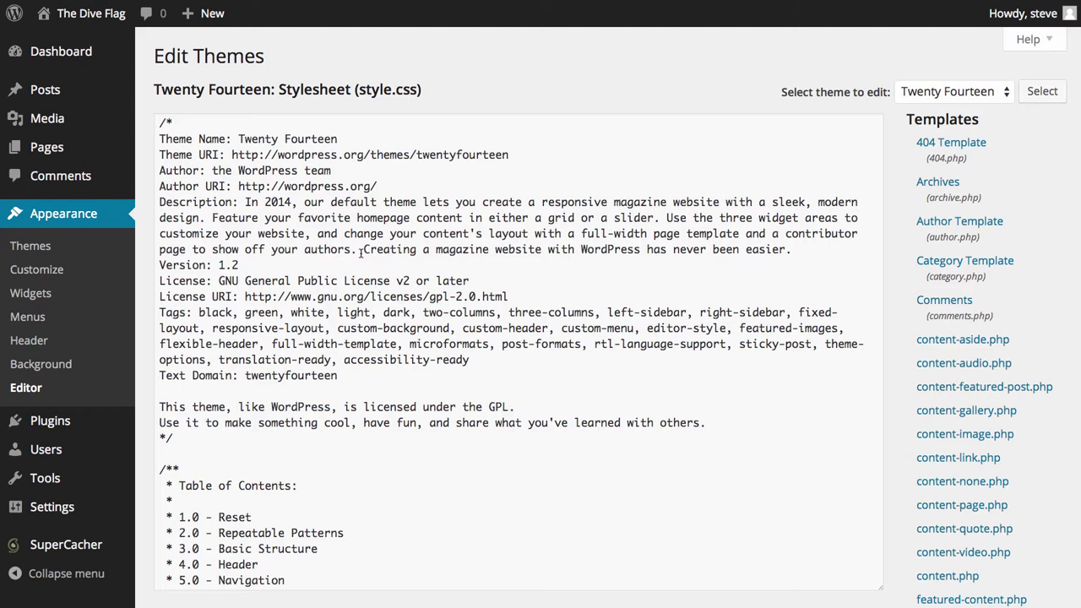
View the installed plugins, and browse the featured plugins offered for installation.
mouse_move(103, 431)
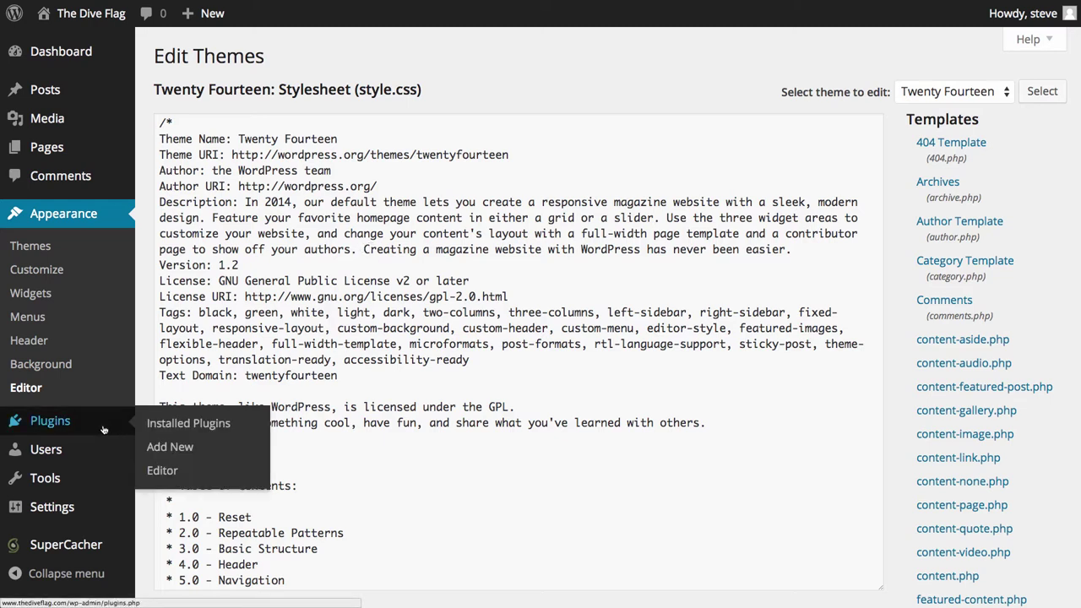
click(93, 425)
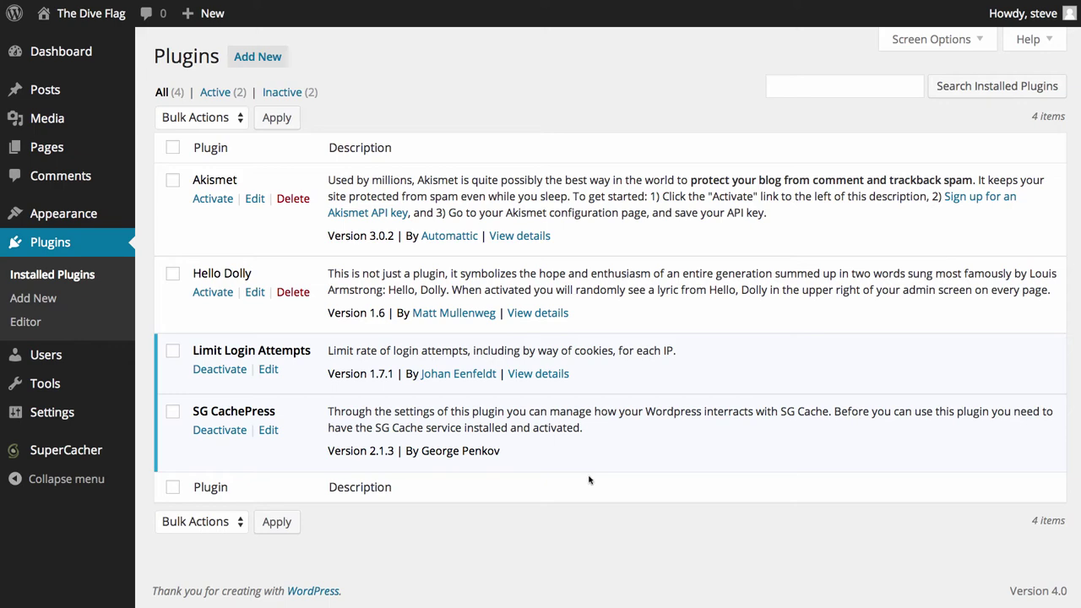
click(54, 302)
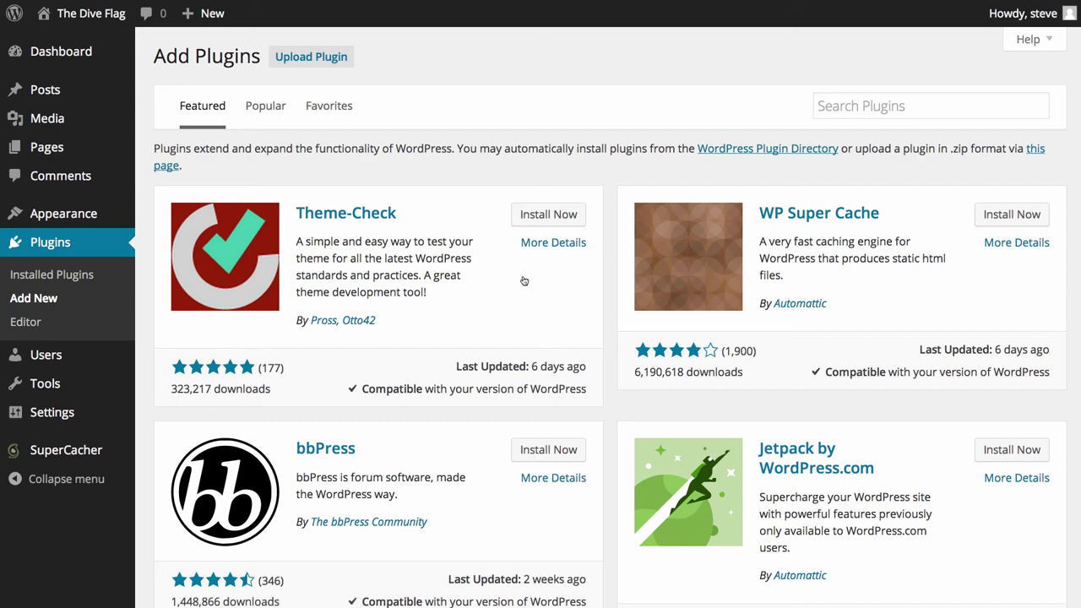
scroll(611, 186, down, 4)
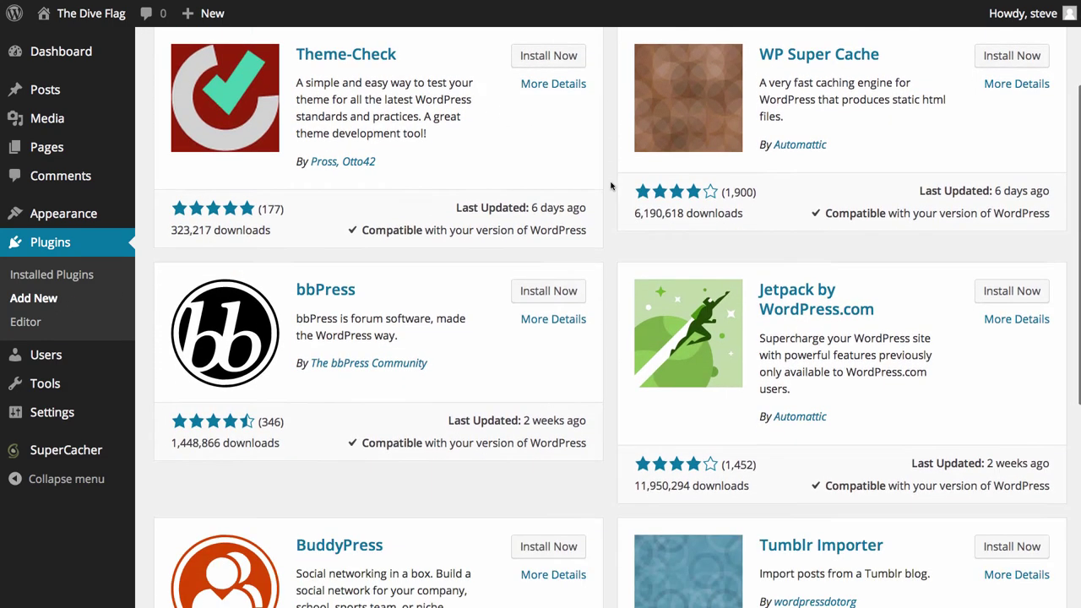
scroll(612, 186, down, 7)
scroll(611, 185, up, 11)
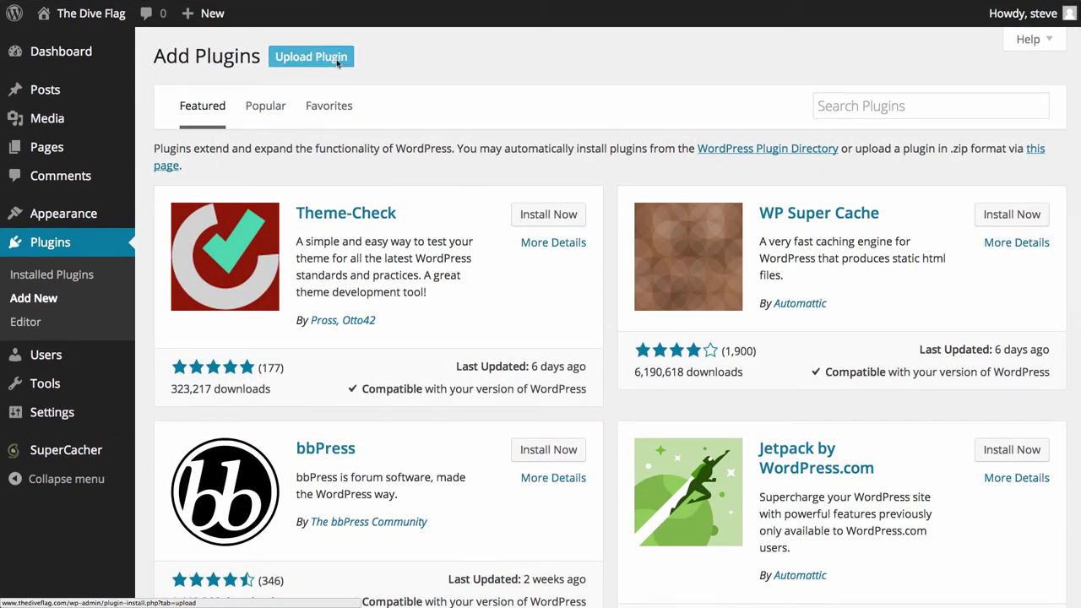
Try to install the Theme-Check plugin, and cancel the installation at the confirmation.
click(871, 108)
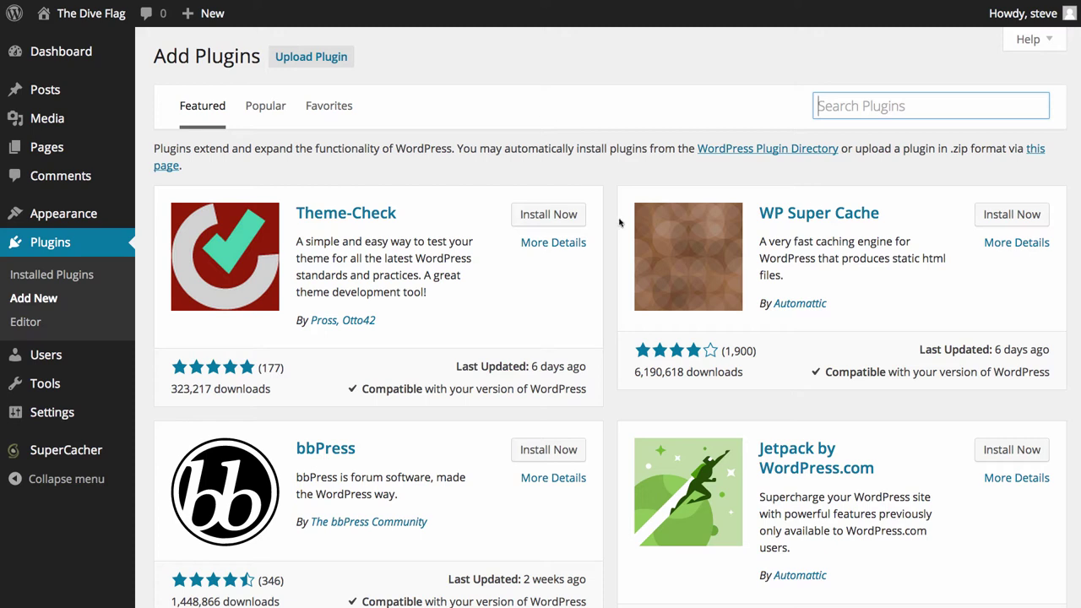
click(548, 215)
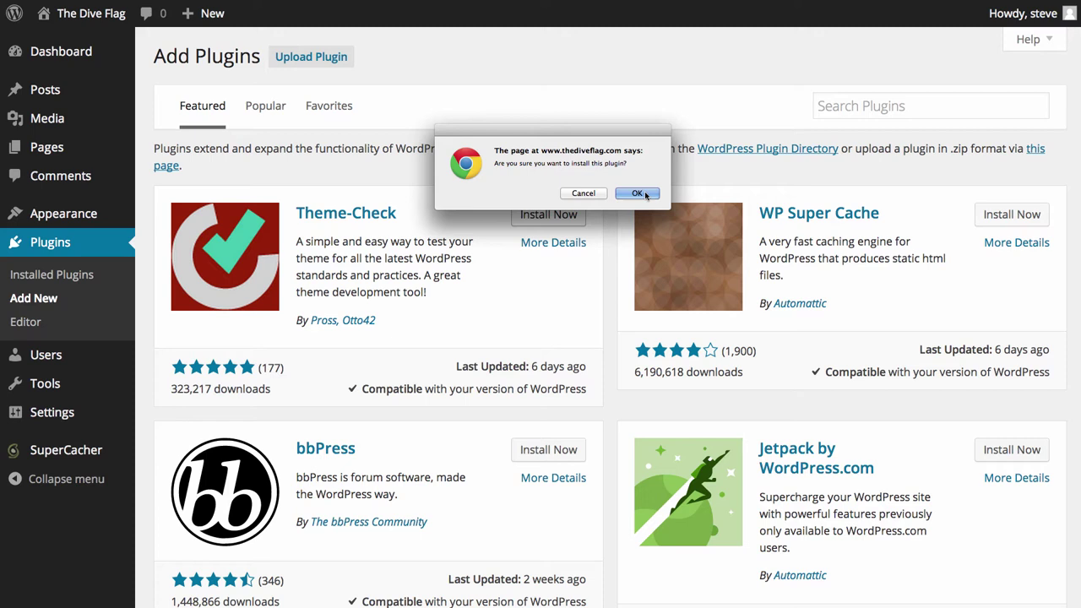
click(582, 194)
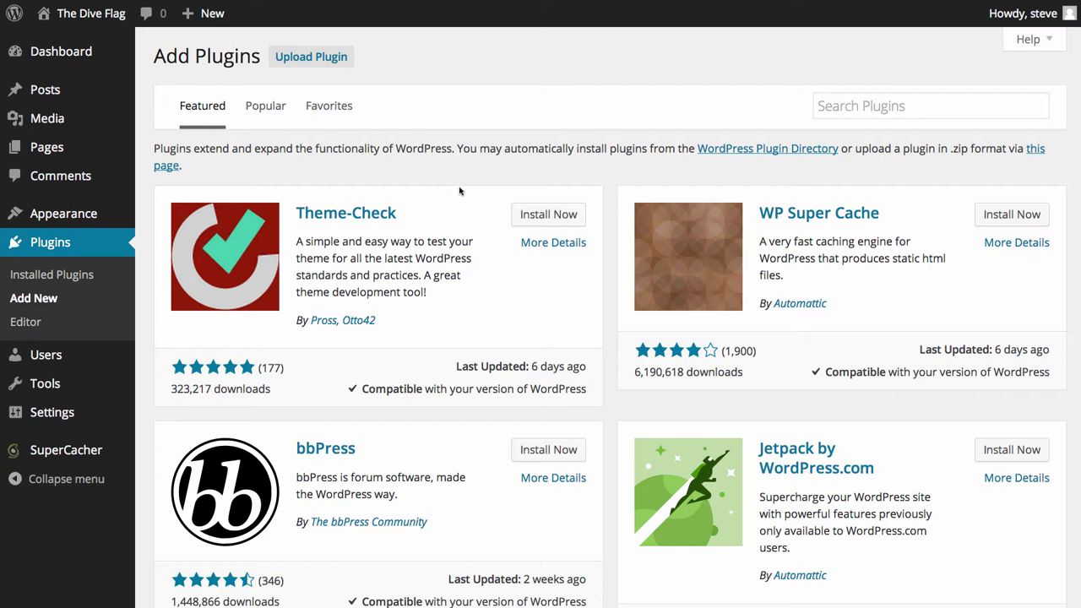
Open the plugin Editor and look through the code of akismet/akismet.php.
click(44, 323)
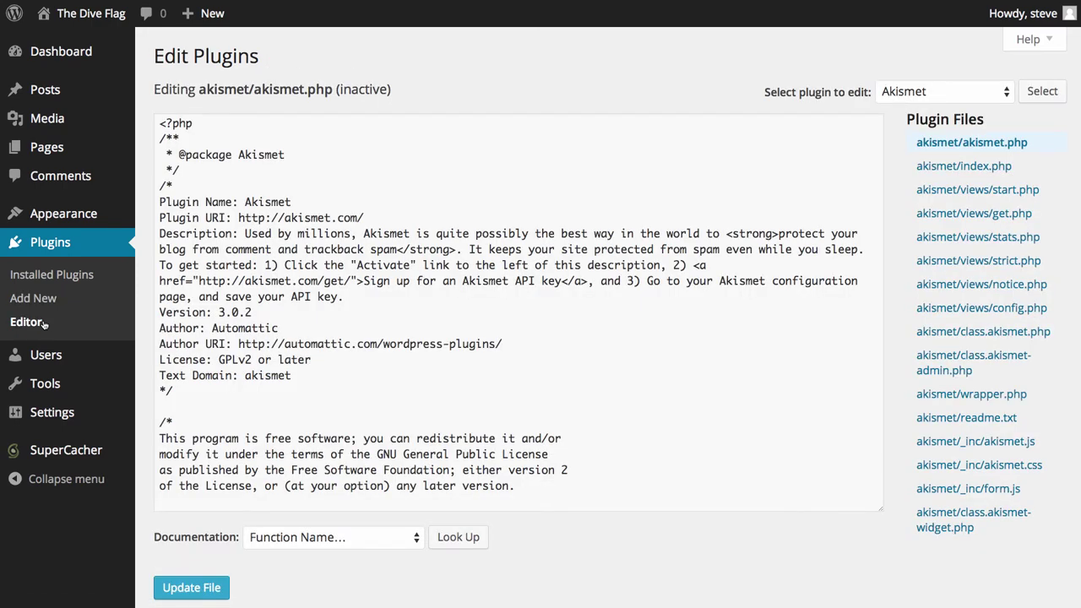
scroll(456, 264, down, 3)
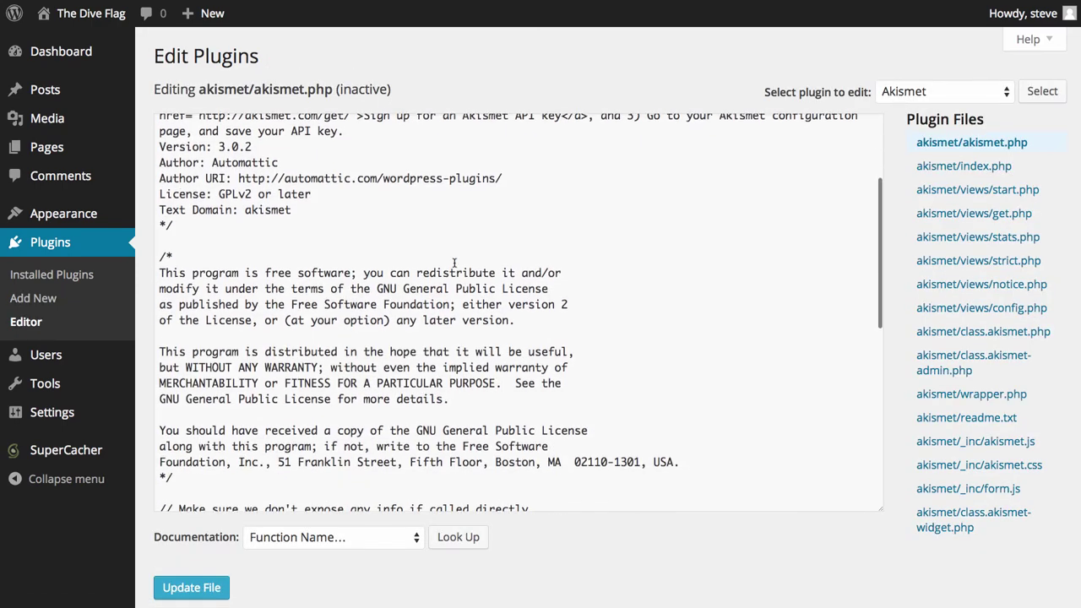
scroll(456, 264, up, 3)
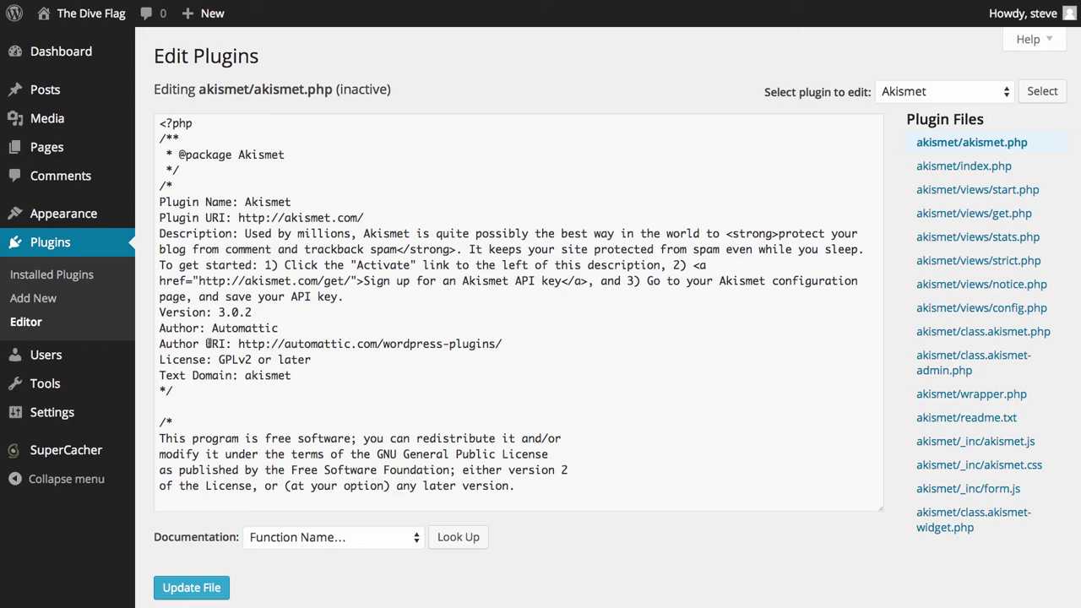
Open the list of all users and view the roles a user can be changed to.
click(67, 361)
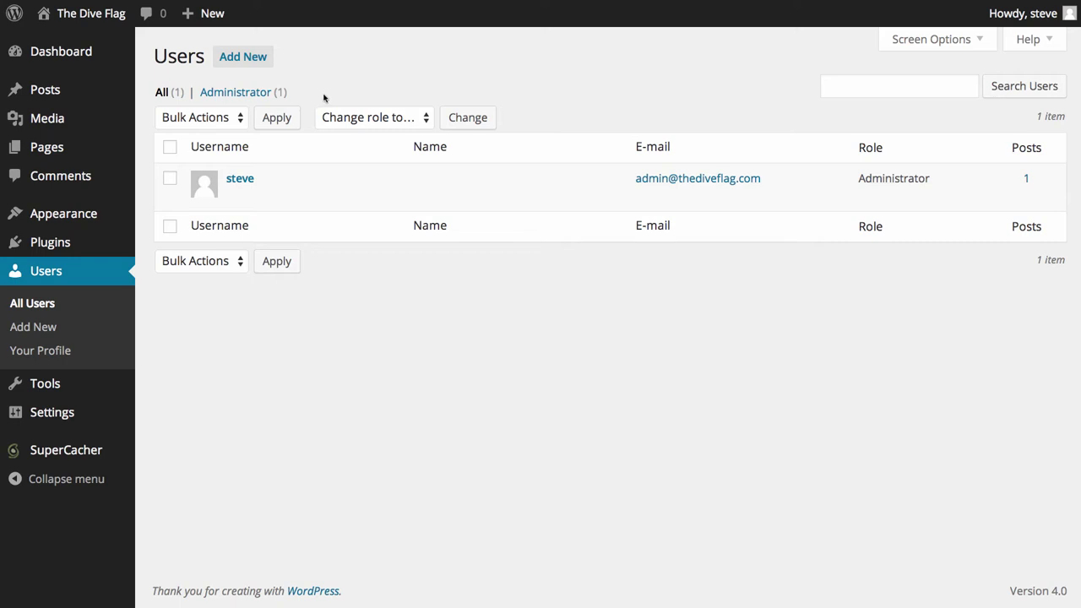
click(372, 118)
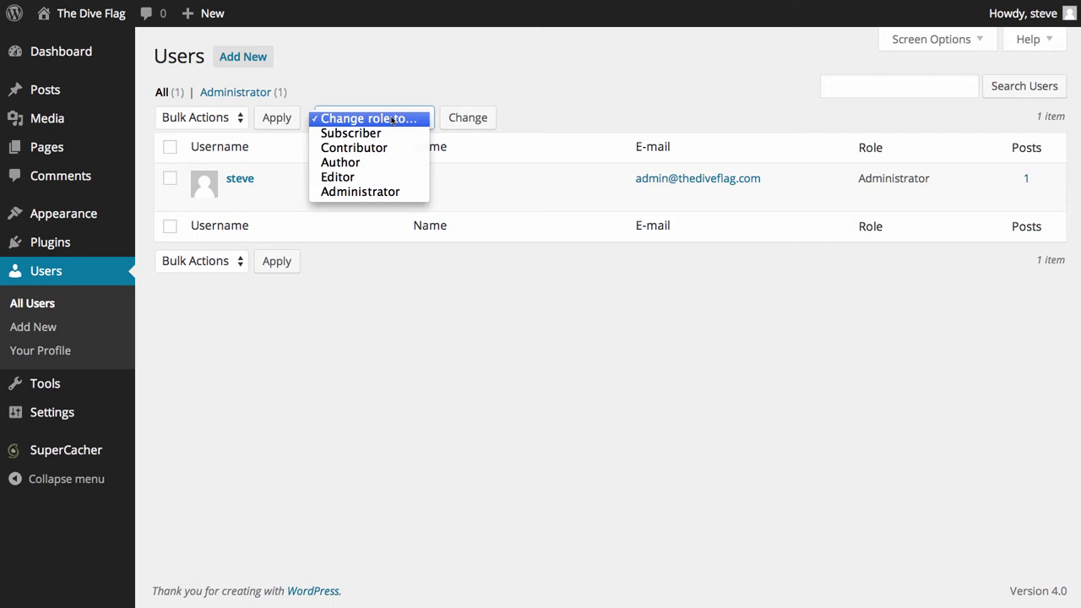
click(392, 119)
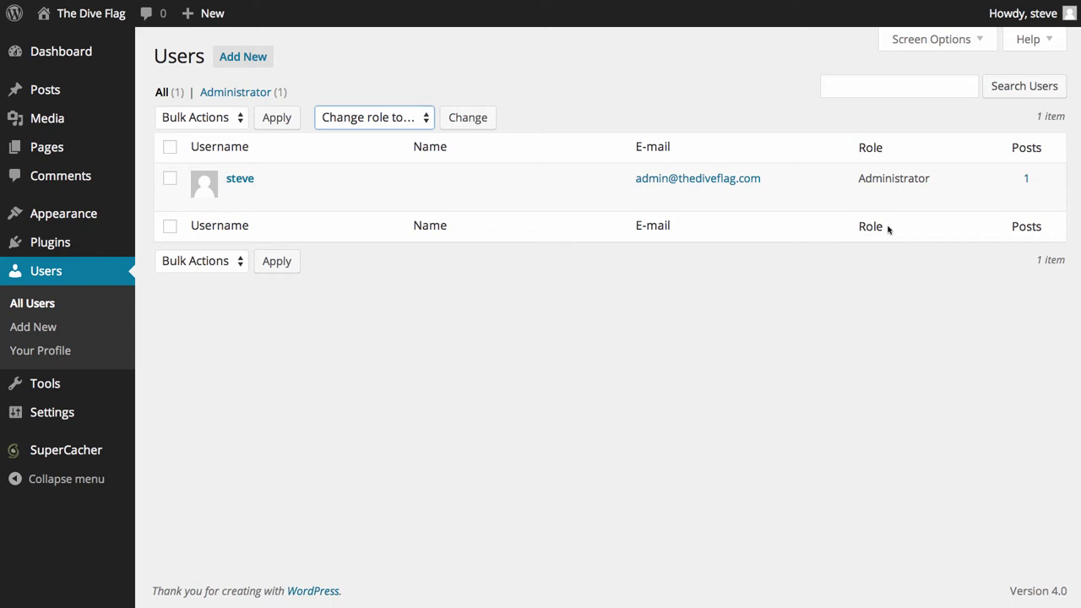
Open the Add New User form and examine its fields, the option to e-mail the password, and the available roles.
click(56, 326)
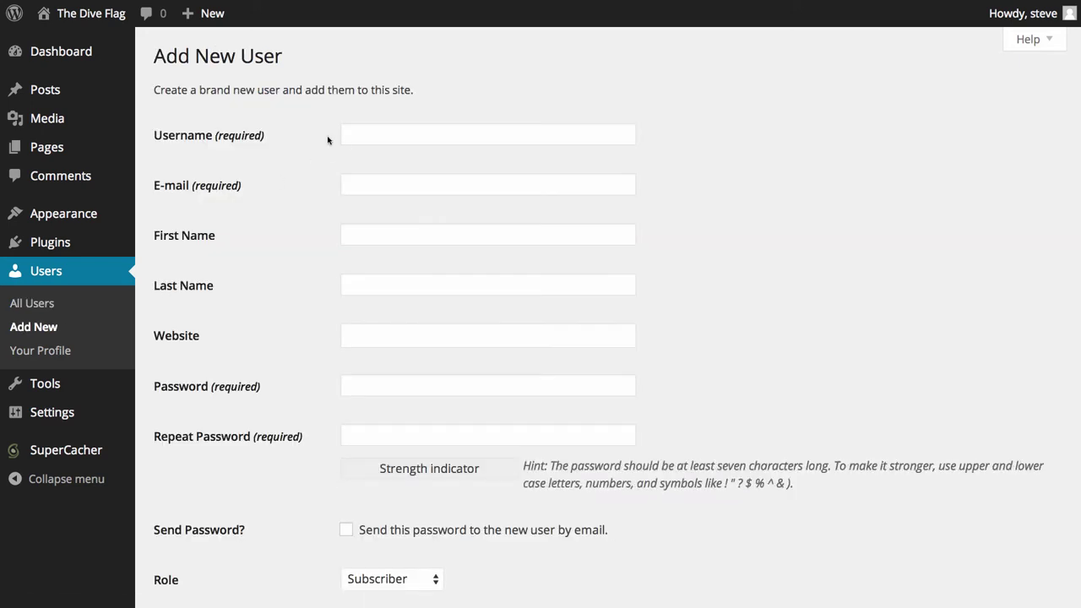
scroll(352, 128, down, 3)
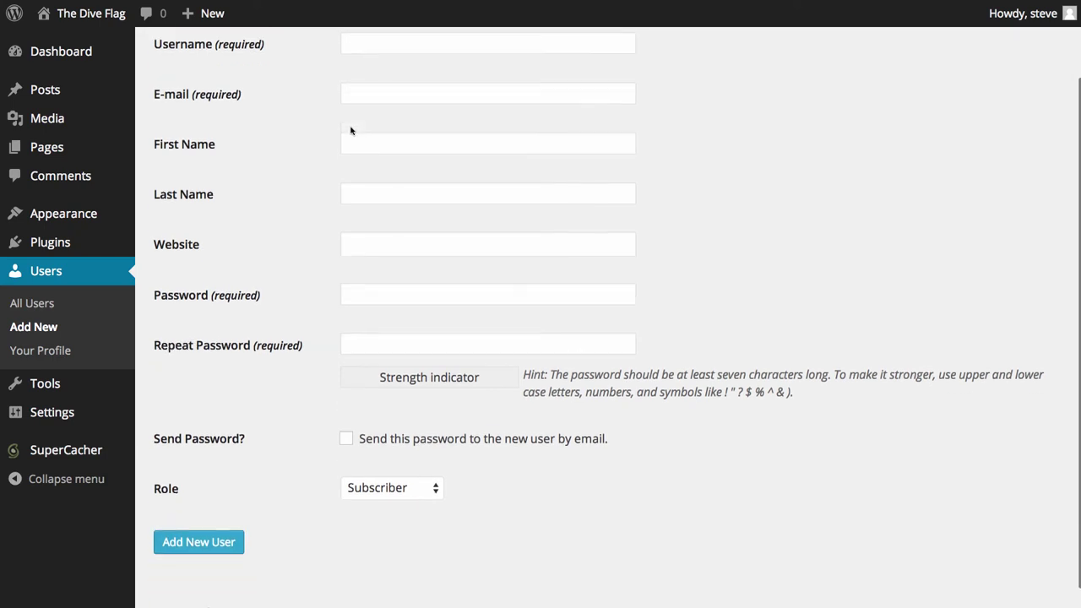
scroll(352, 152, up, 3)
scroll(321, 152, down, 1)
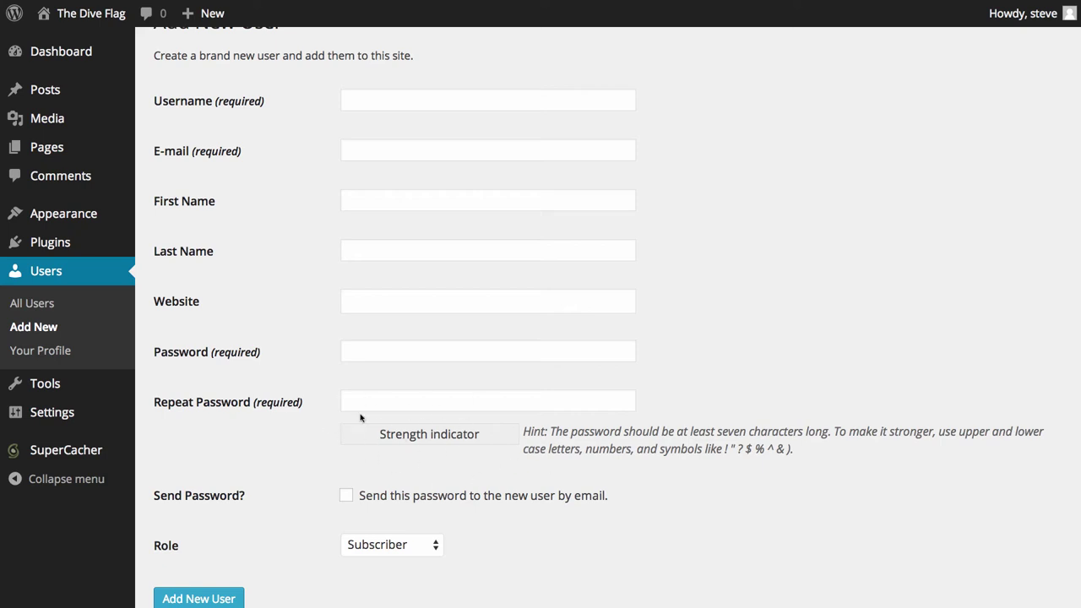
click(344, 498)
click(344, 498)
scroll(278, 422, up, 1)
click(394, 549)
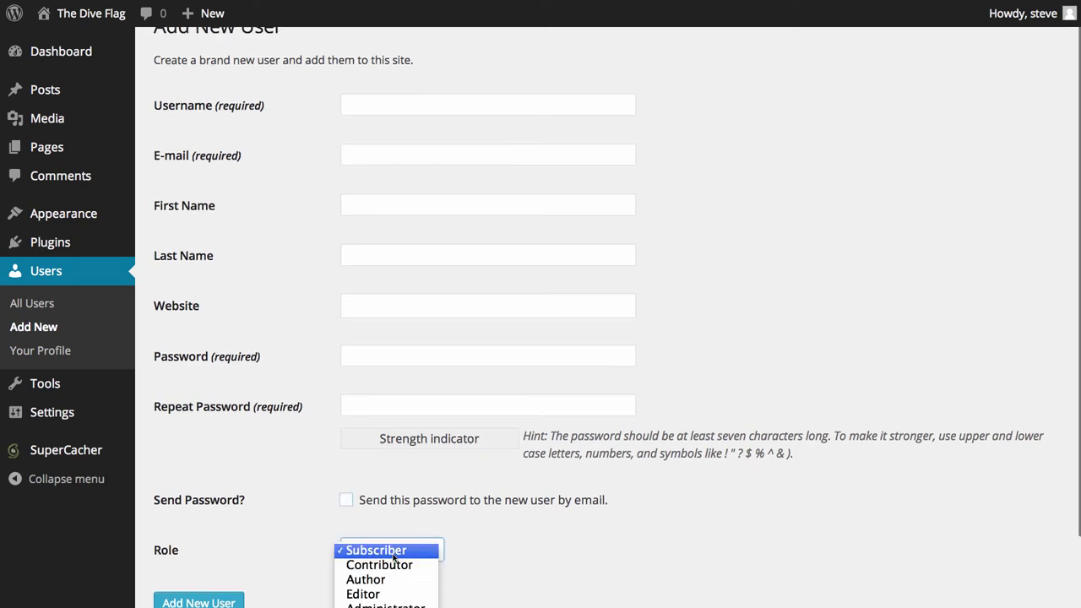
click(397, 542)
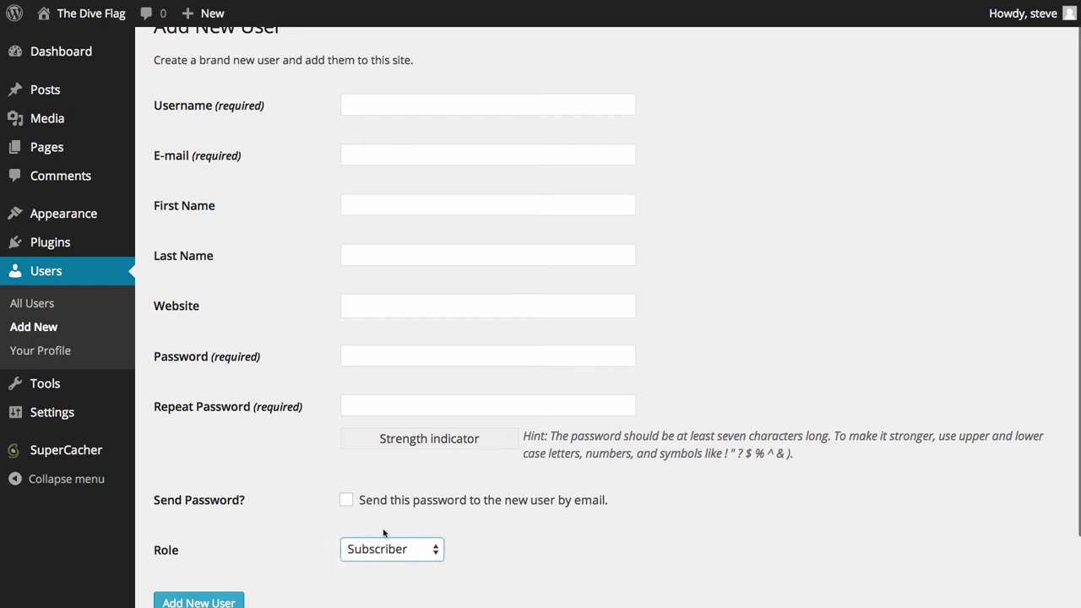
click(256, 521)
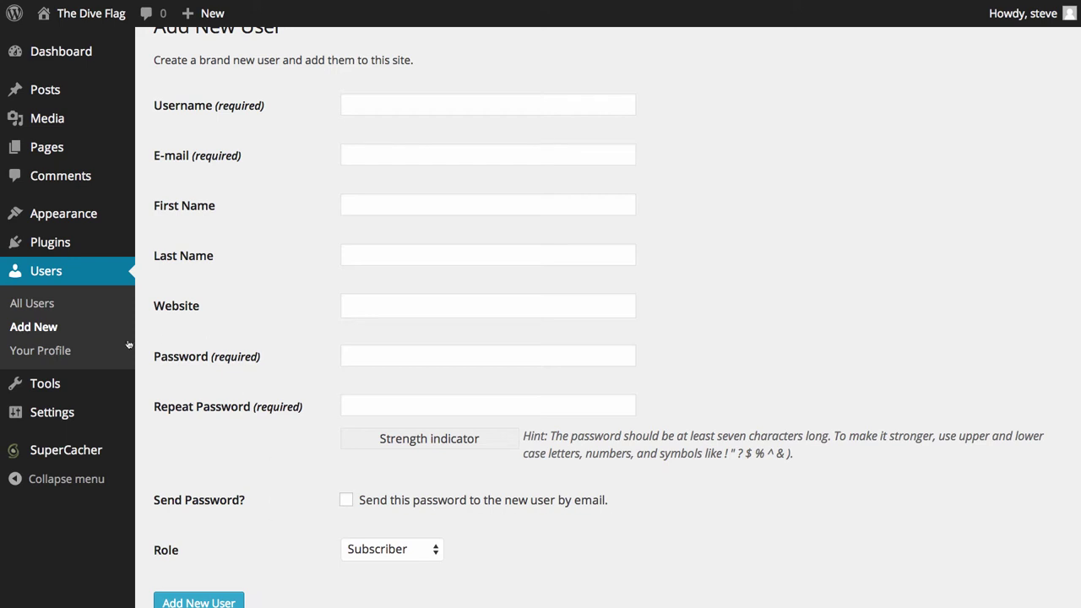
Open Your Profile and preview the Ectoplasm, Midnight, Ocean, Sunrise and Coffee admin color schemes, ending on Default.
click(61, 350)
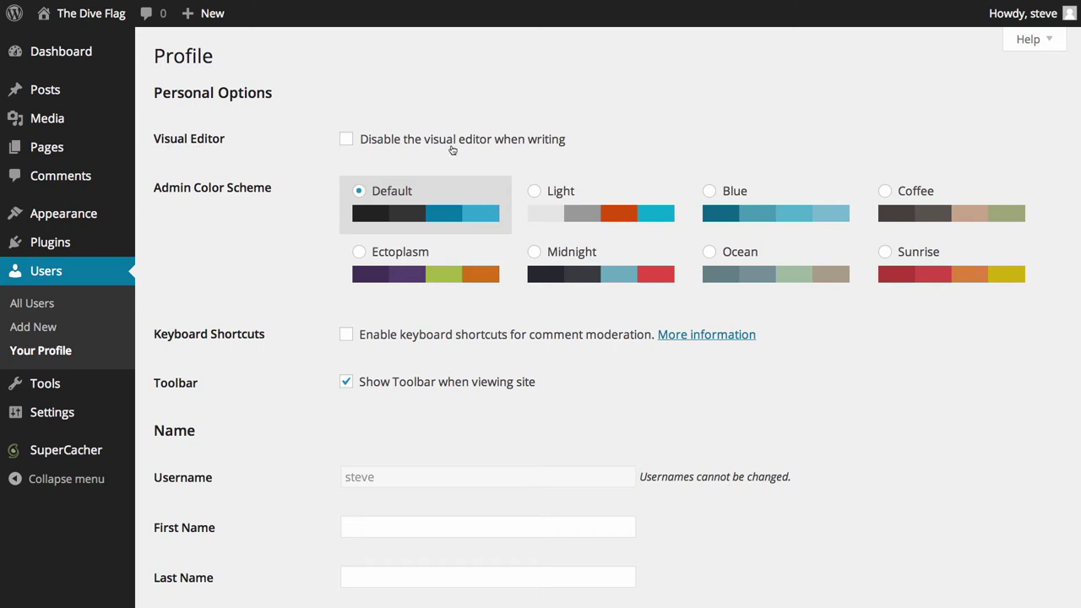
click(415, 256)
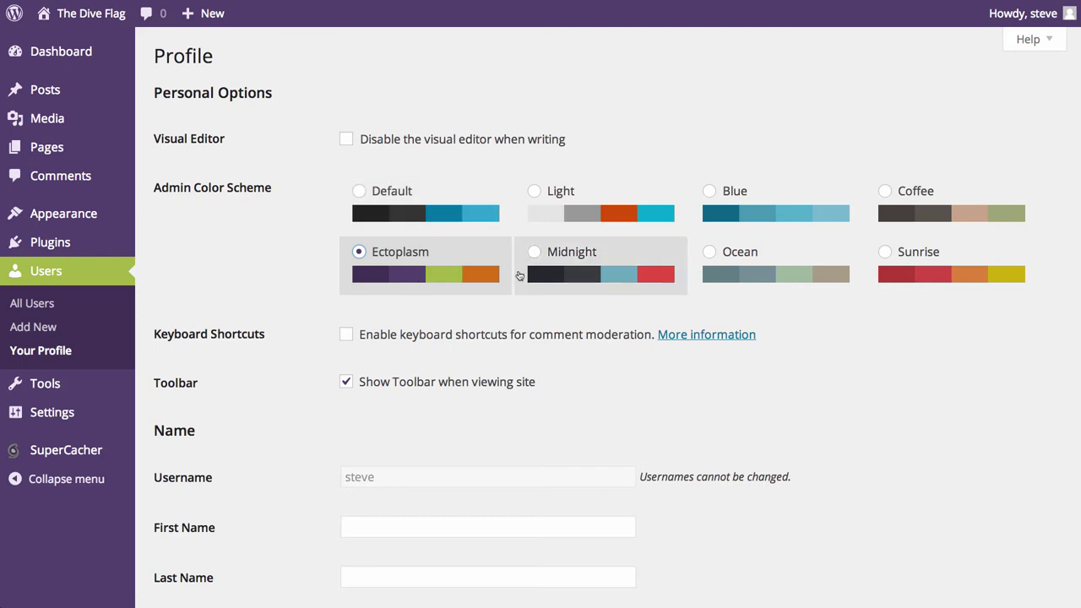
click(610, 276)
click(743, 273)
click(917, 273)
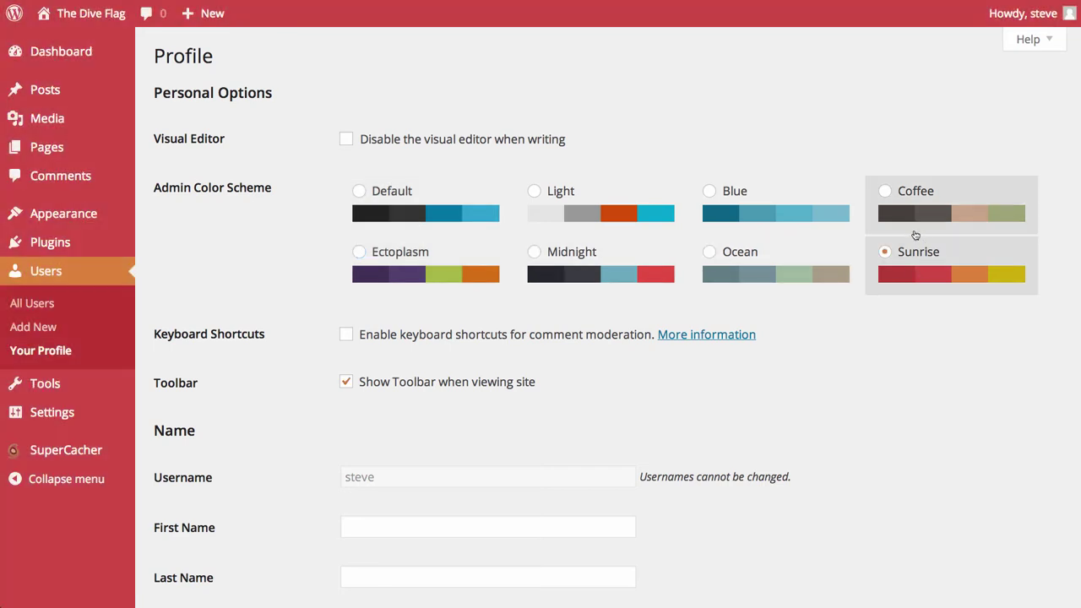
click(913, 231)
click(389, 221)
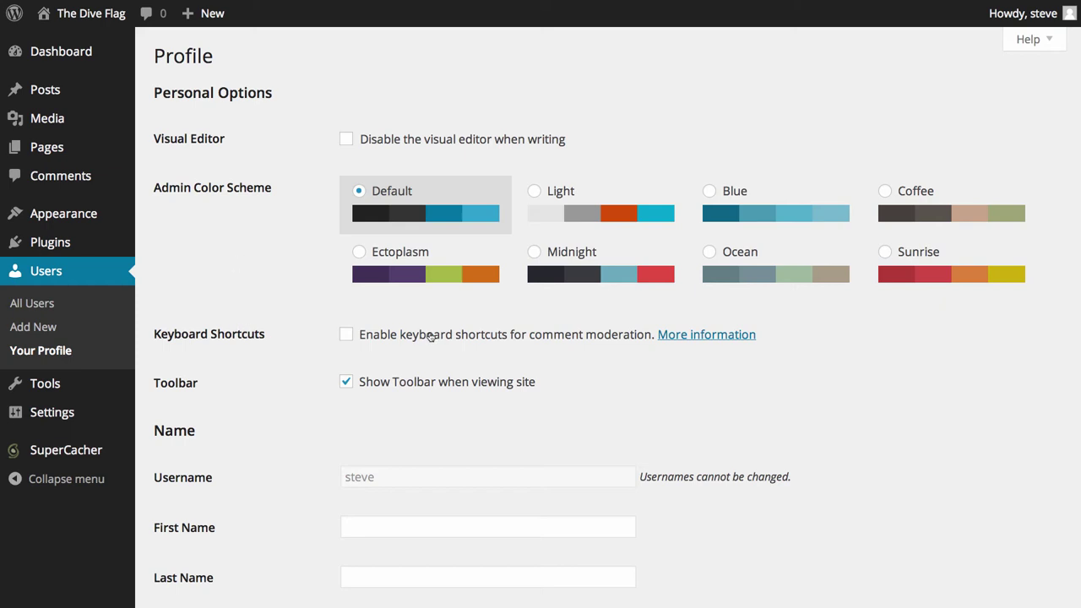
Examine the profile's keyboard shortcut and toolbar options and its username and name fields.
scroll(425, 341, down, 1)
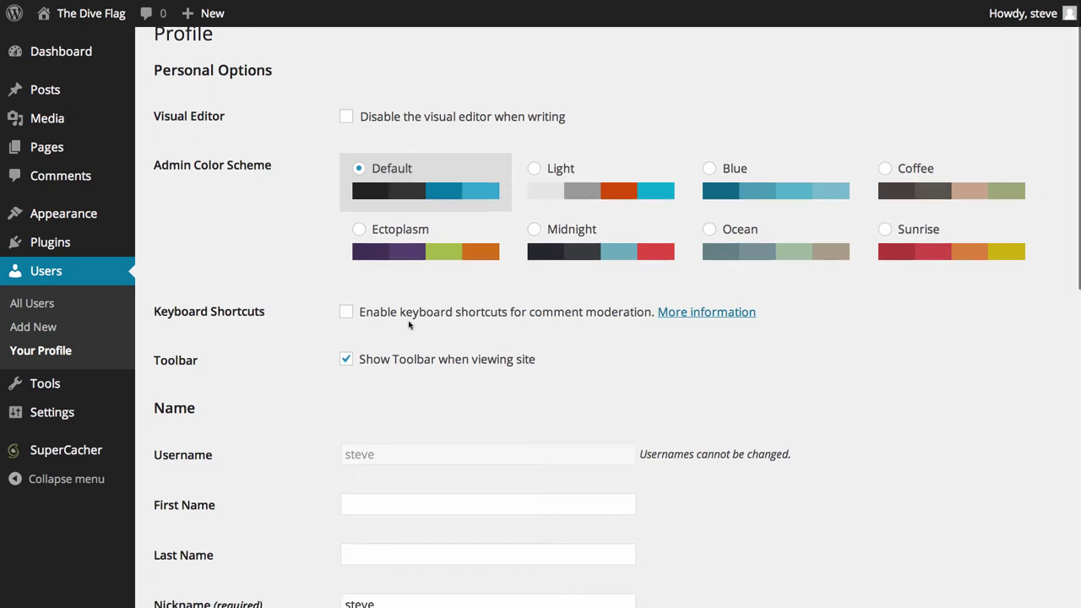
scroll(507, 327, down, 2)
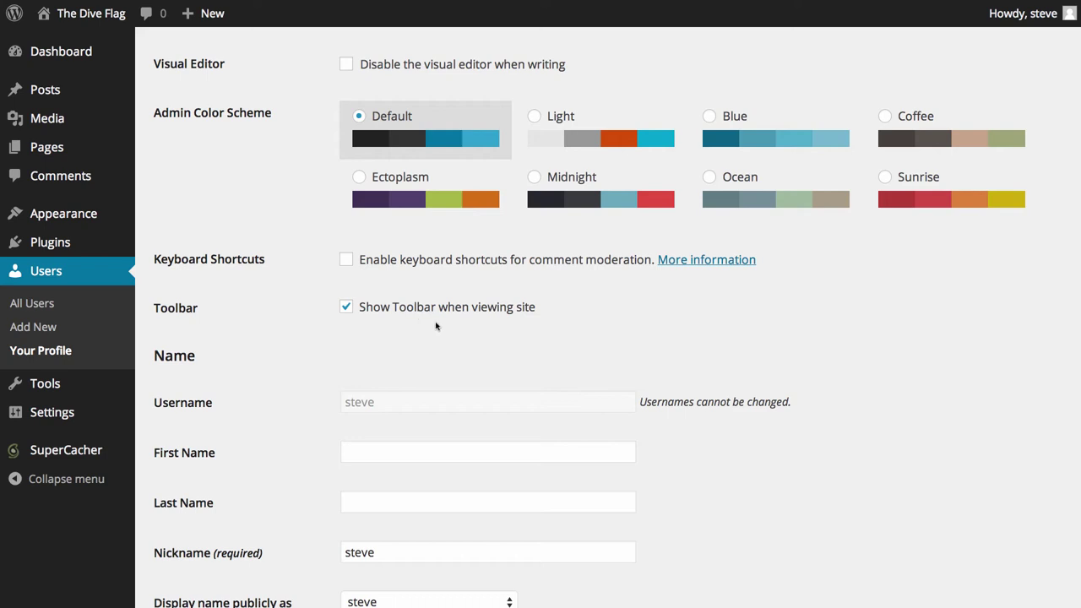
mouse_move(24, 17)
scroll(324, 325, down, 1)
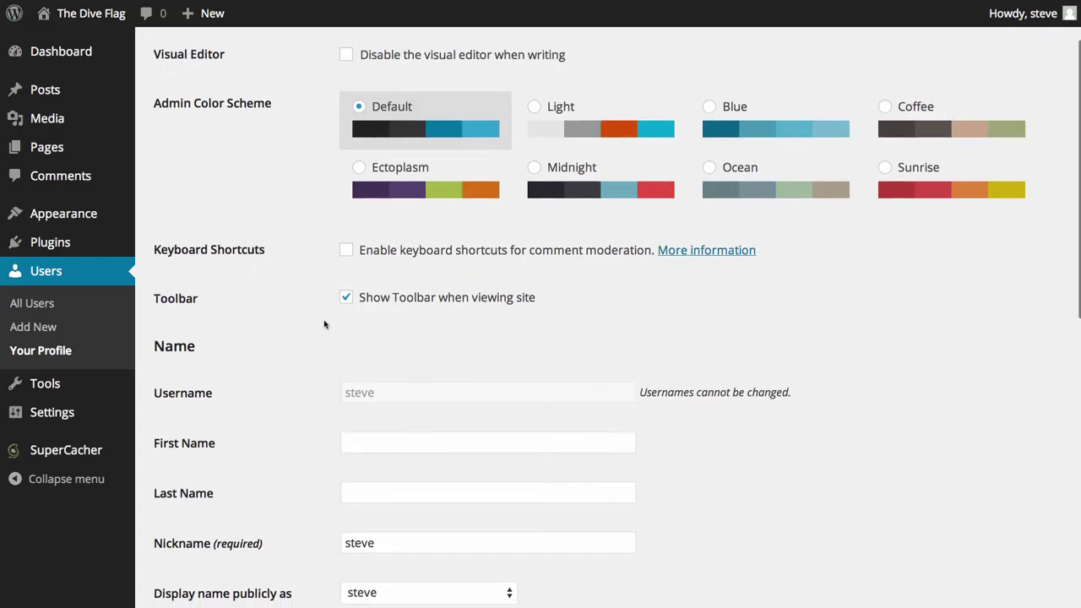
scroll(324, 325, down, 3)
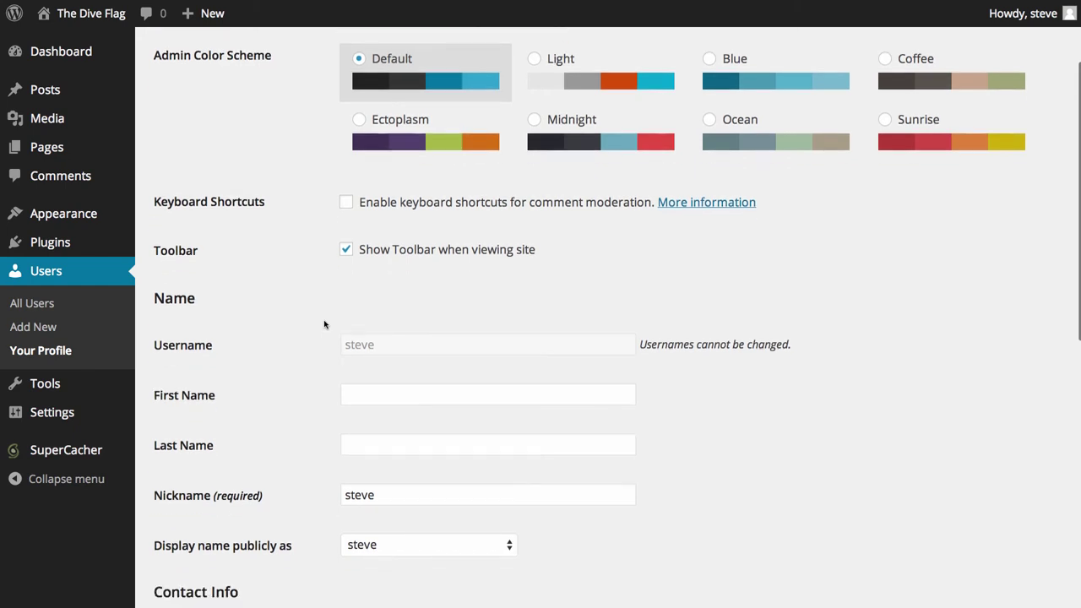
double_click(369, 308)
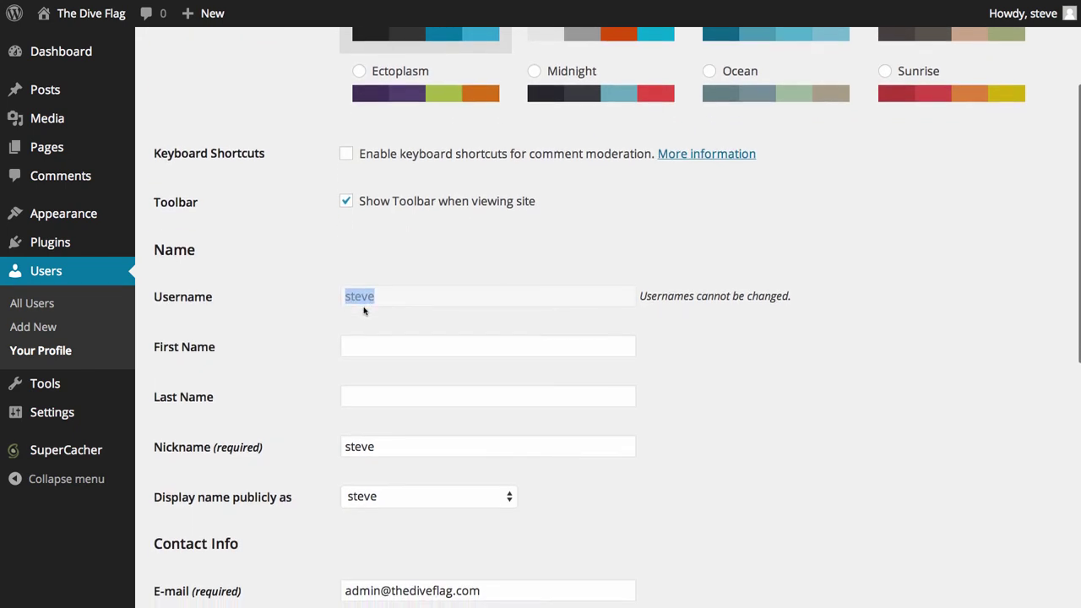
click(405, 303)
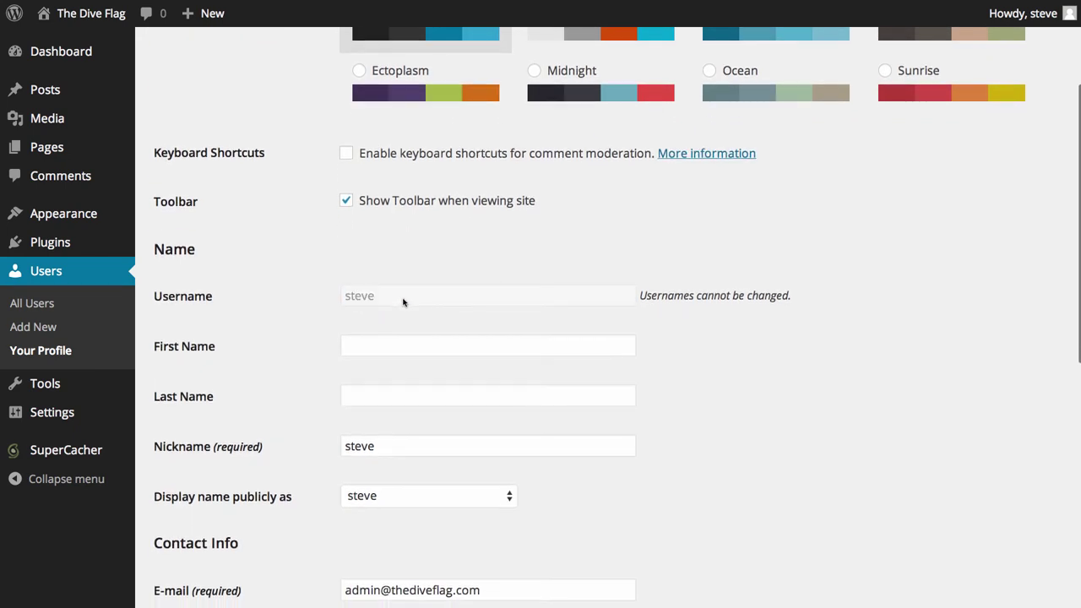
click(366, 351)
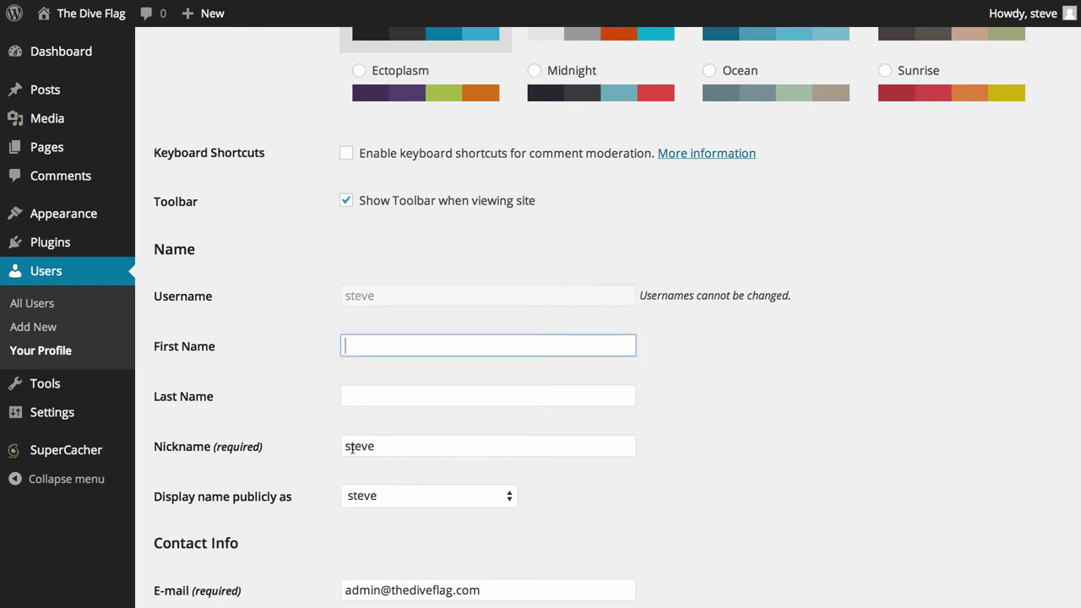
Capitalize the first letter of the profile's nickname and update the profile.
drag(352, 448, 338, 447)
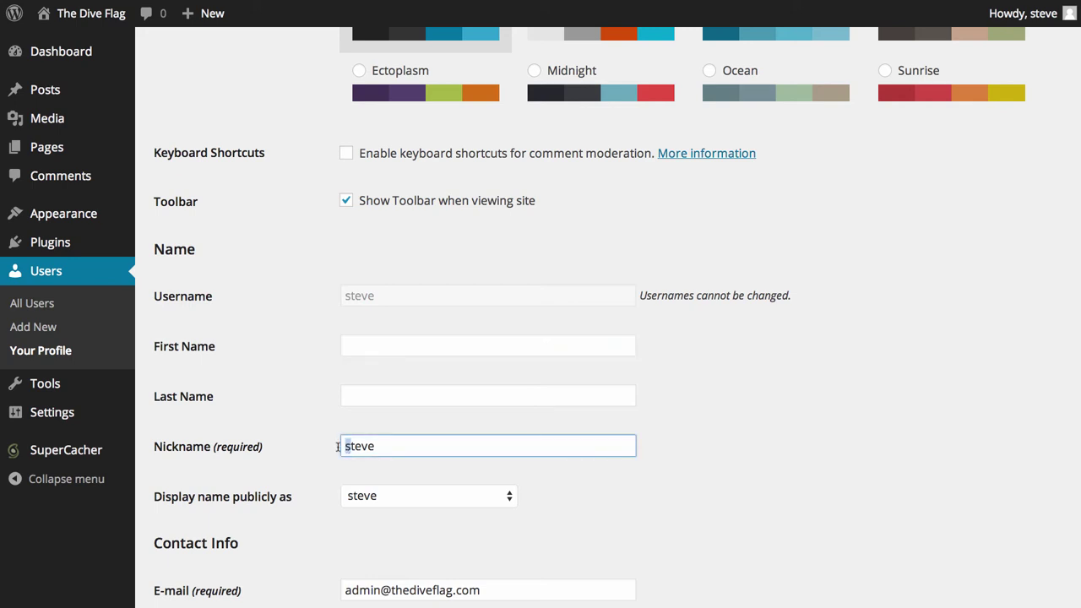
text(S)
scroll(272, 421, down, 3)
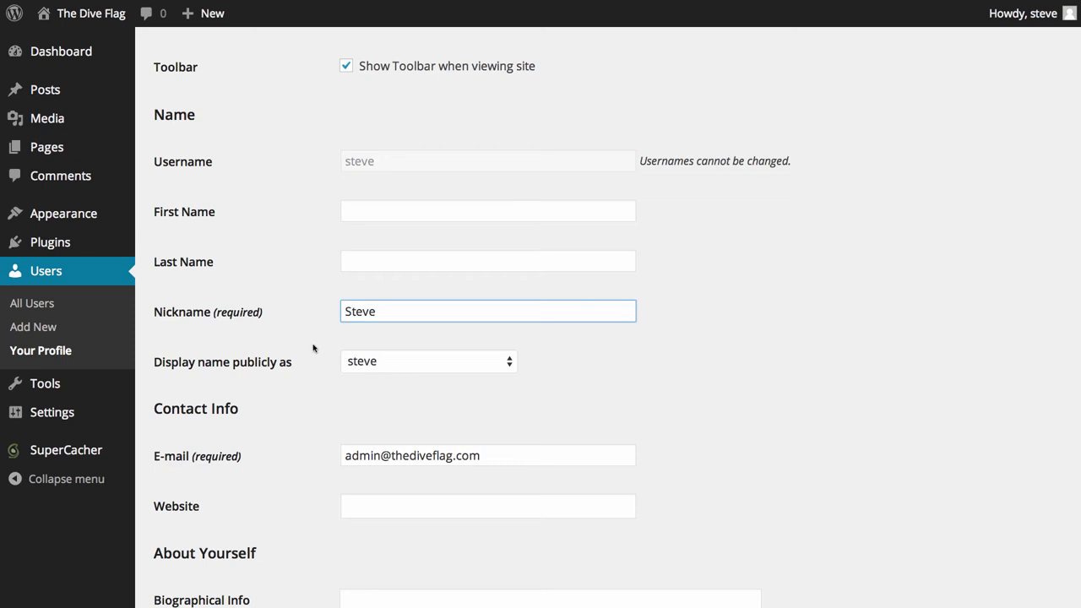
scroll(309, 403, down, 1)
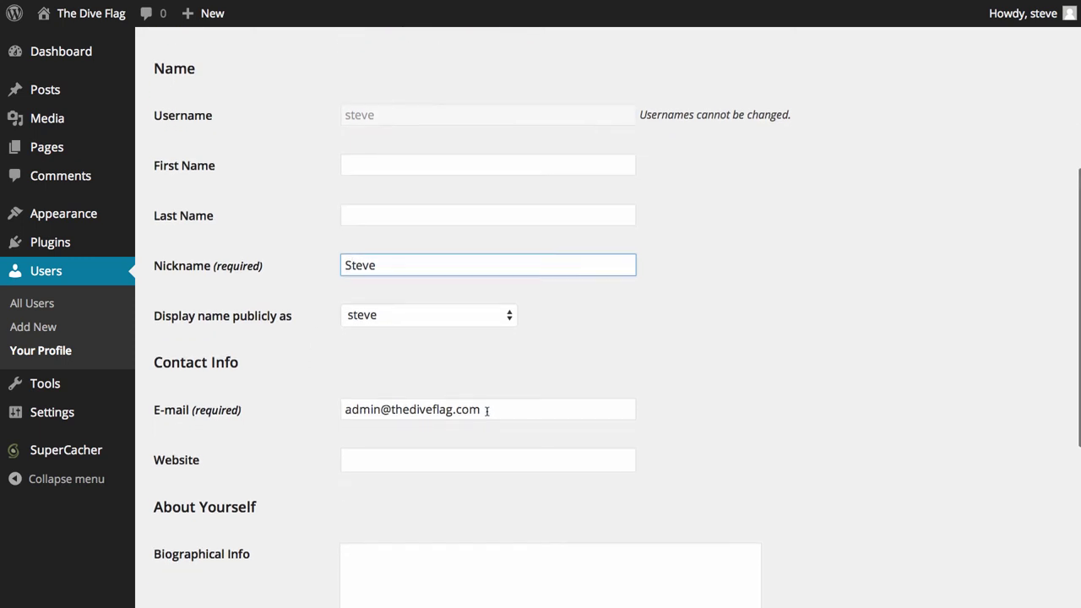
scroll(486, 410, down, 2)
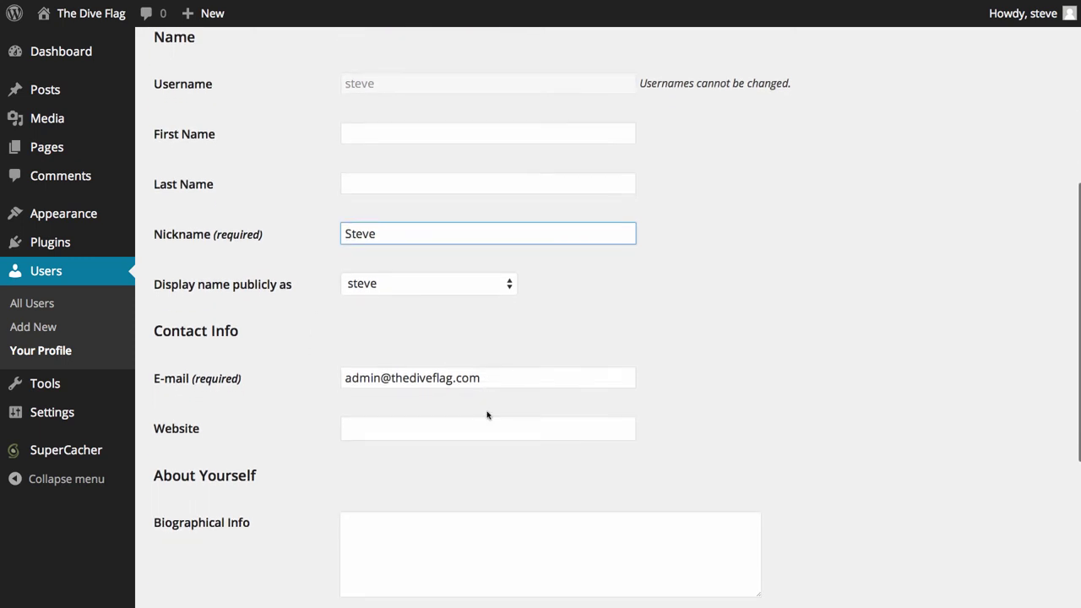
click(383, 392)
scroll(383, 392, down, 4)
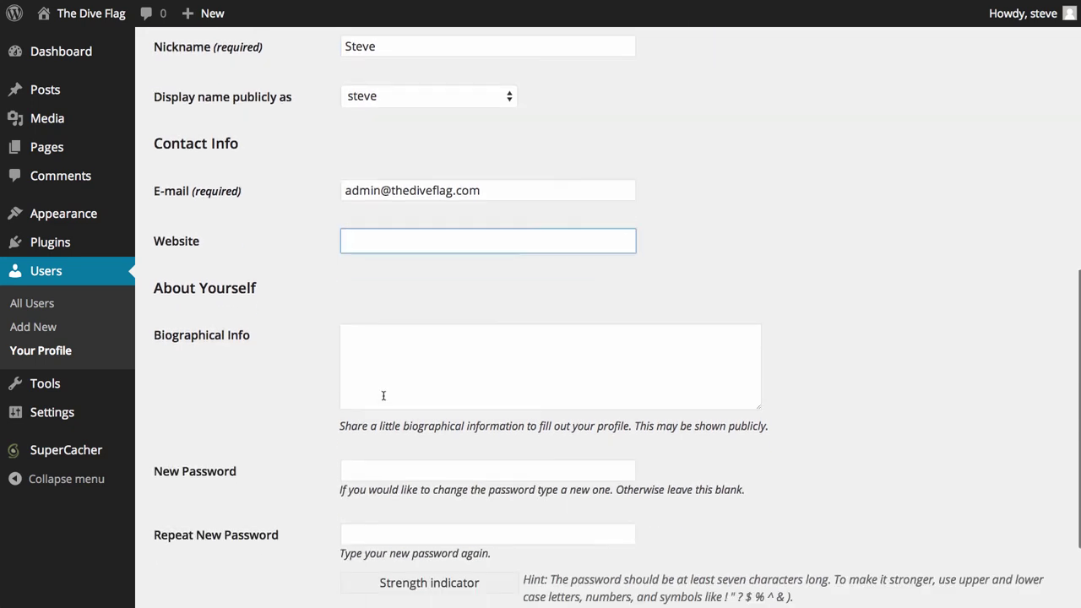
click(405, 368)
scroll(405, 368, down, 3)
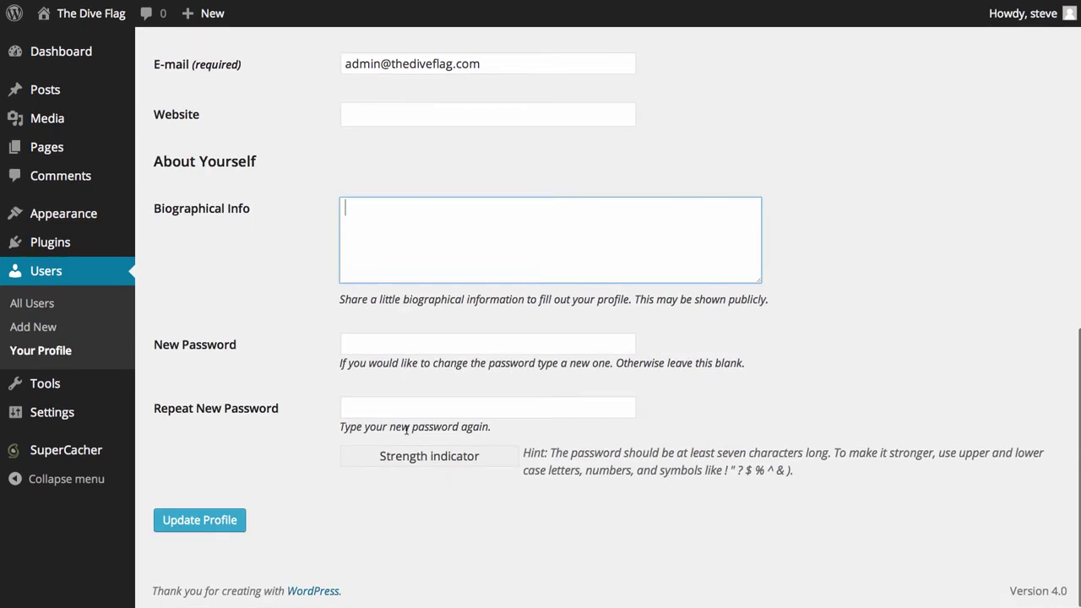
click(221, 525)
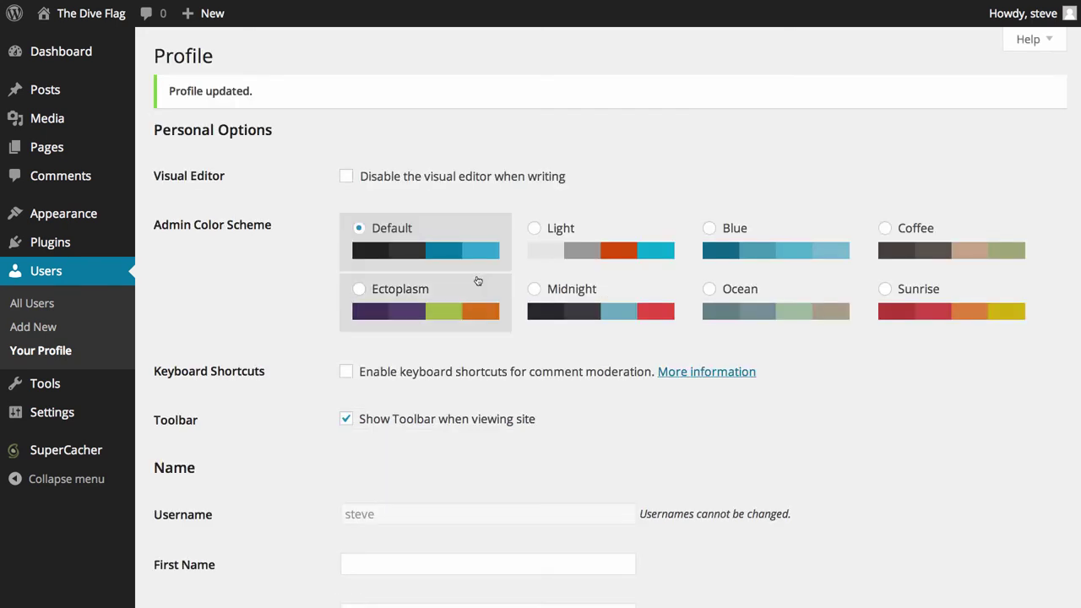
Set the publicly displayed name to the capitalized nickname and update the profile.
scroll(461, 279, down, 6)
click(391, 441)
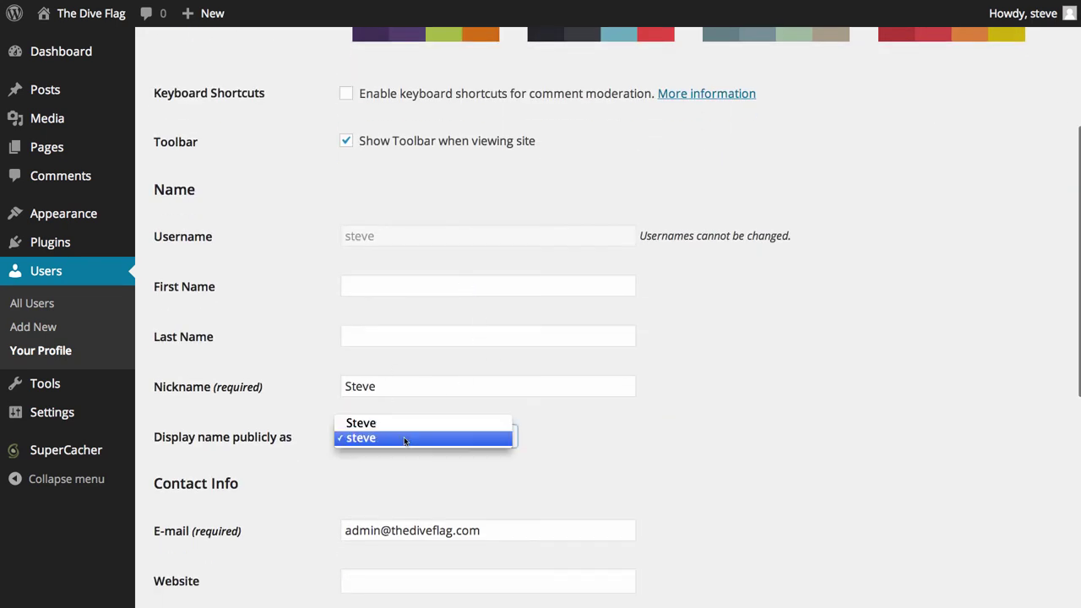
click(403, 424)
scroll(210, 451, down, 6)
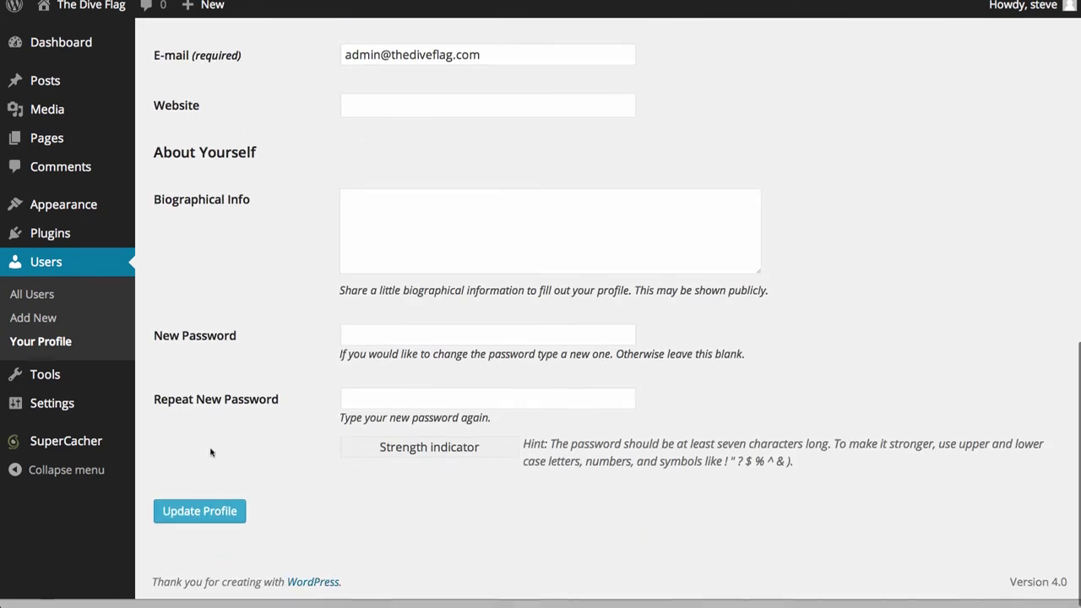
click(205, 520)
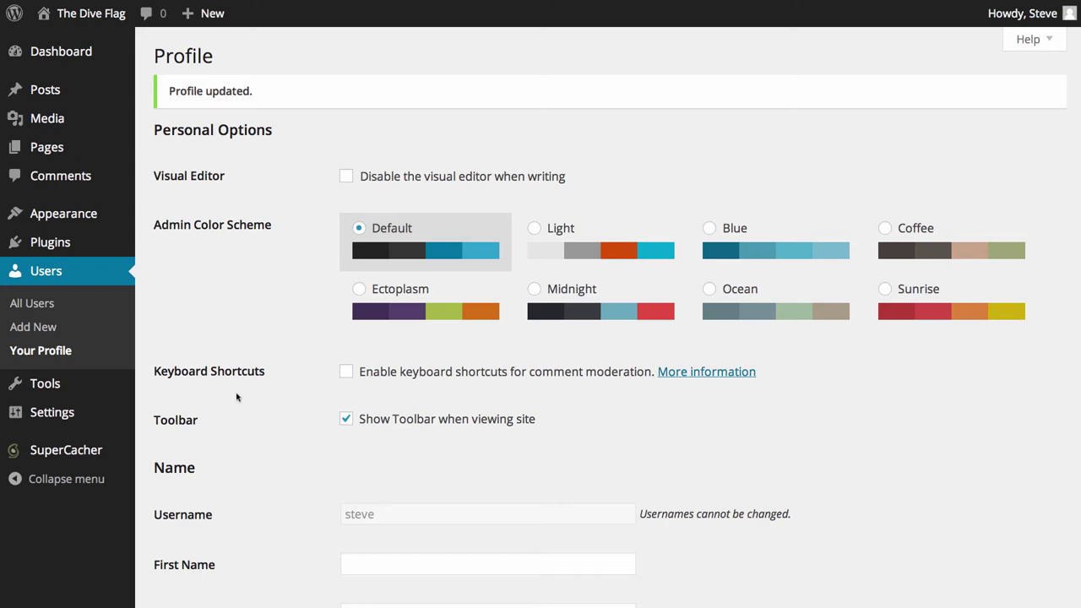
Look through the Available Tools, Import and Export pages of the Tools section.
click(66, 389)
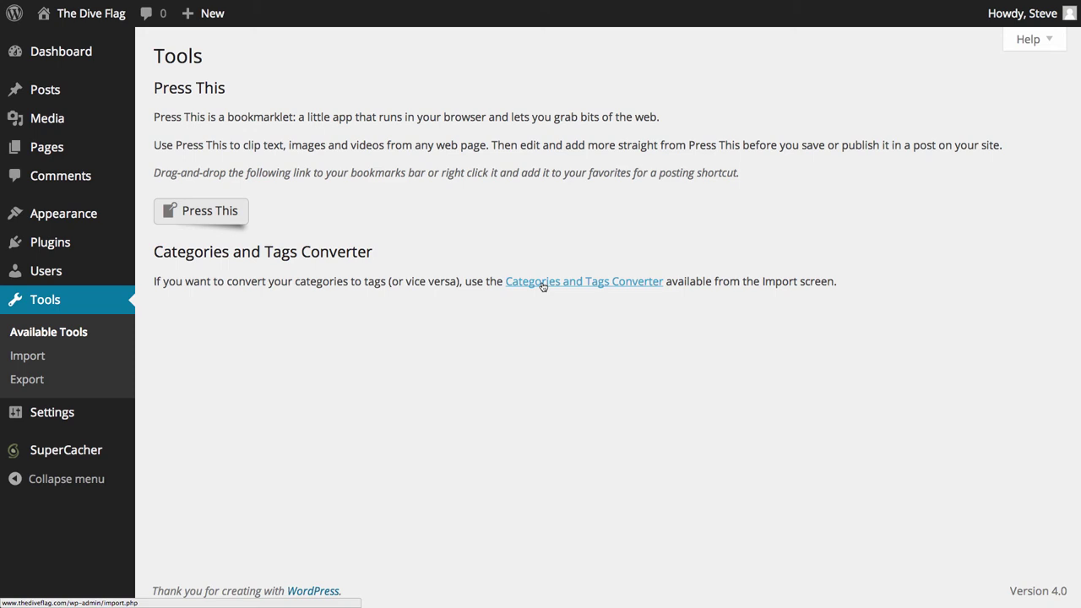
click(81, 356)
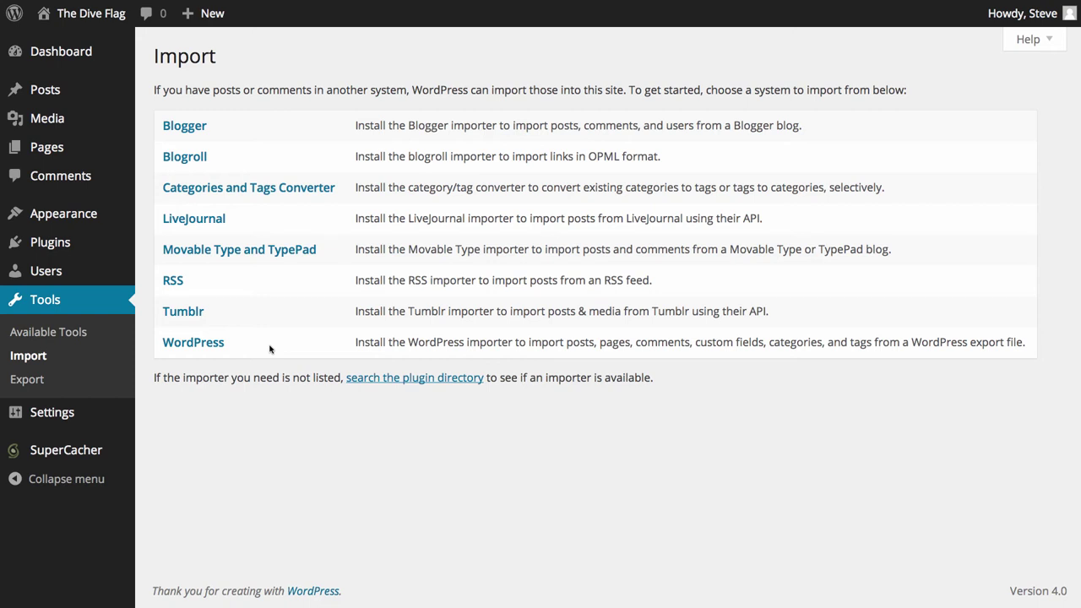
click(66, 380)
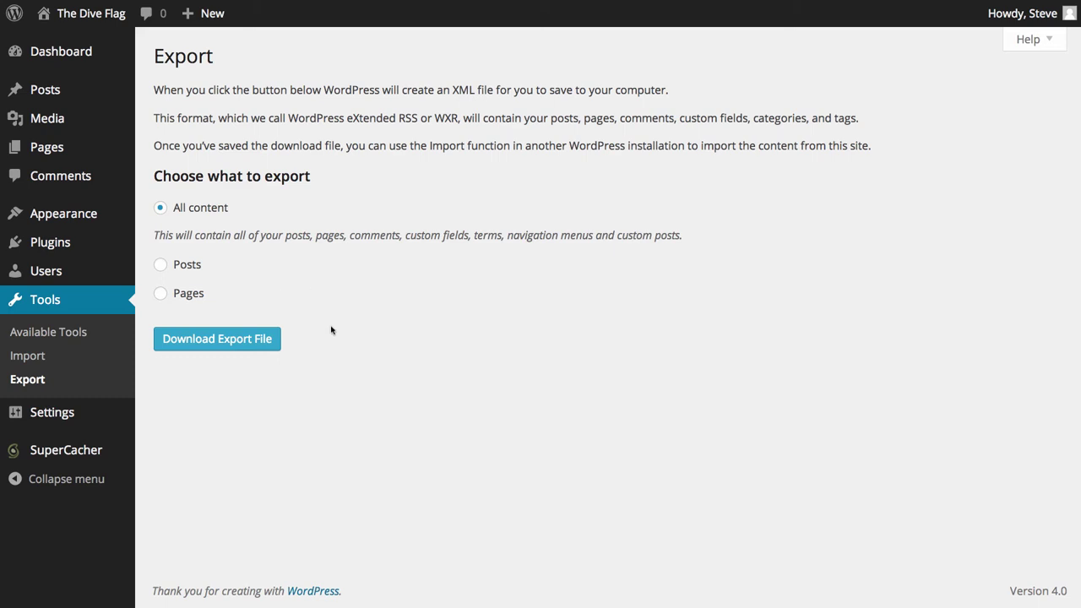
Open the General Settings and examine the site title, tagline, addresses, membership and new user default role.
click(61, 416)
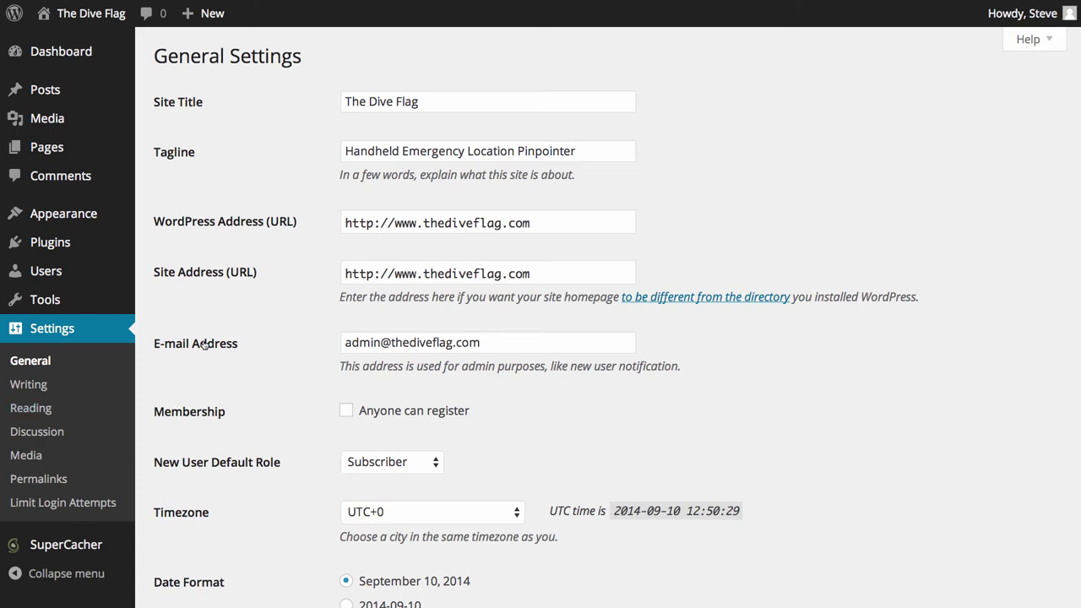
scroll(768, 94, down, 2)
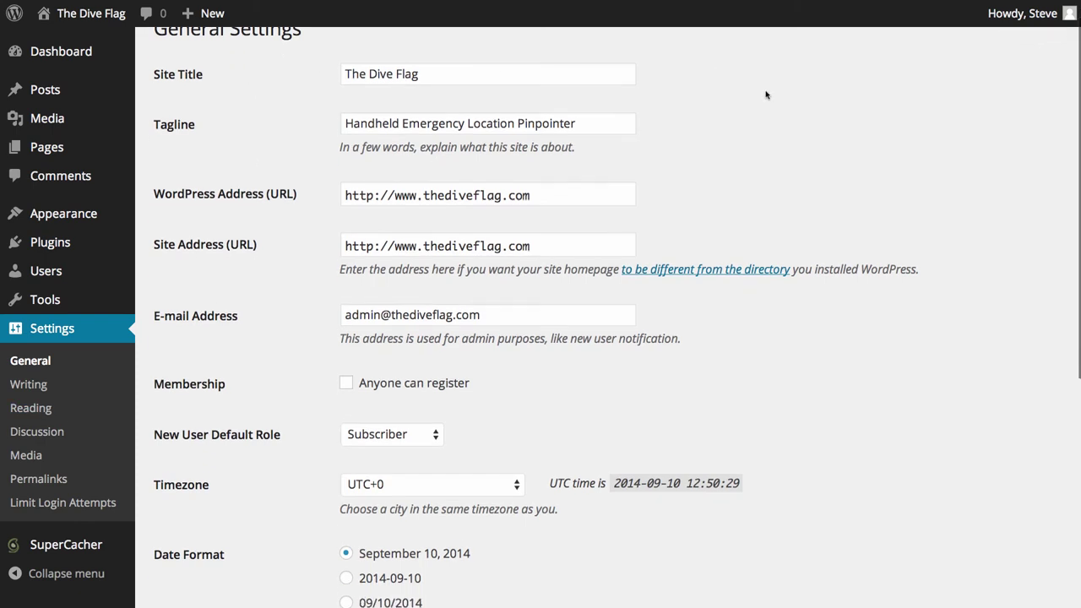
scroll(280, 85, down, 2)
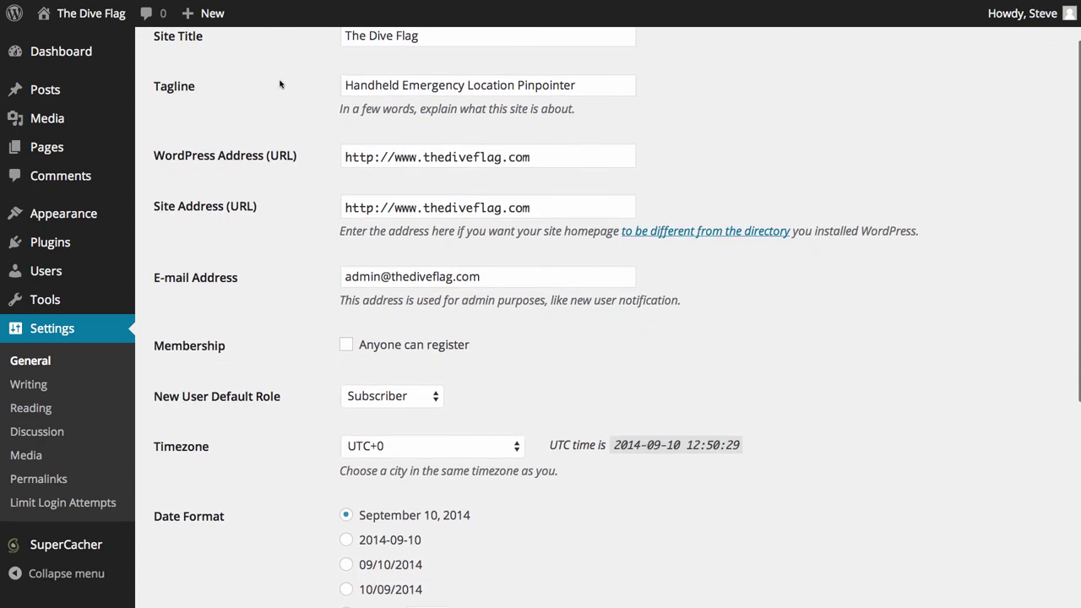
scroll(281, 85, down, 3)
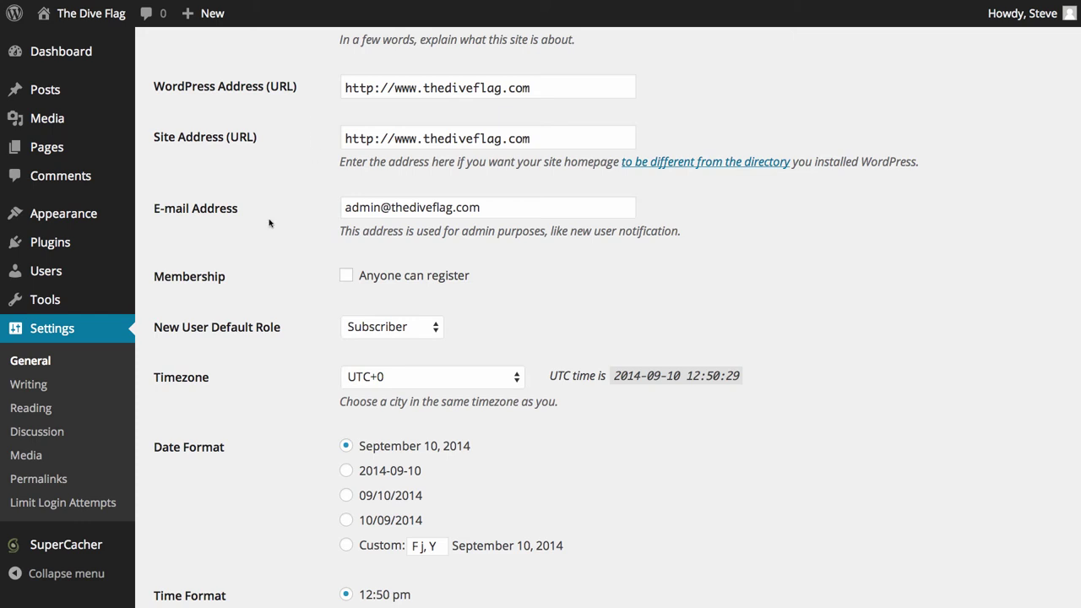
scroll(270, 220, down, 1)
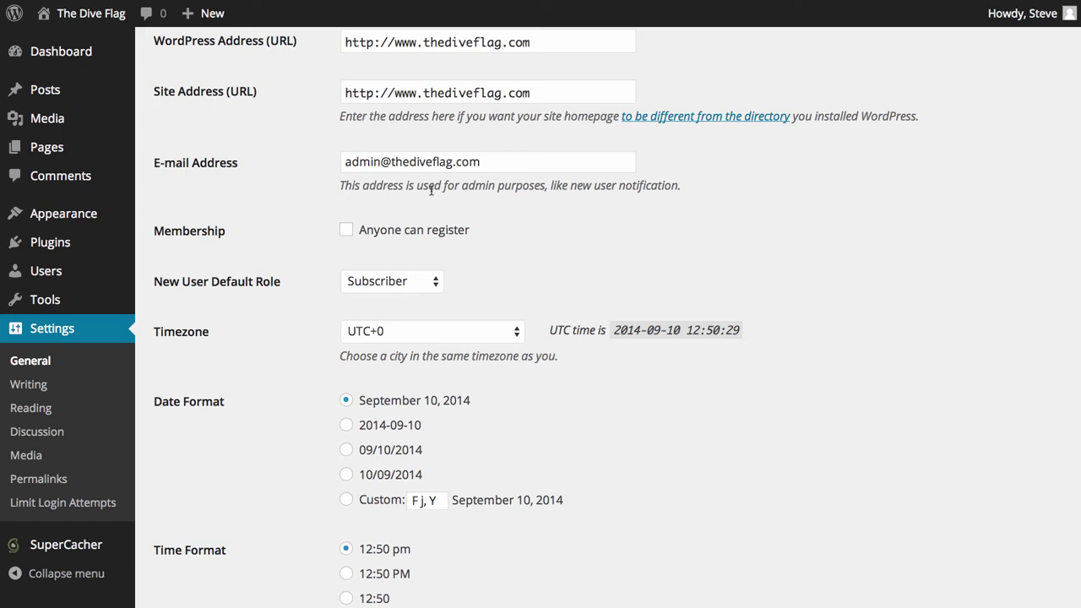
scroll(189, 235, down, 2)
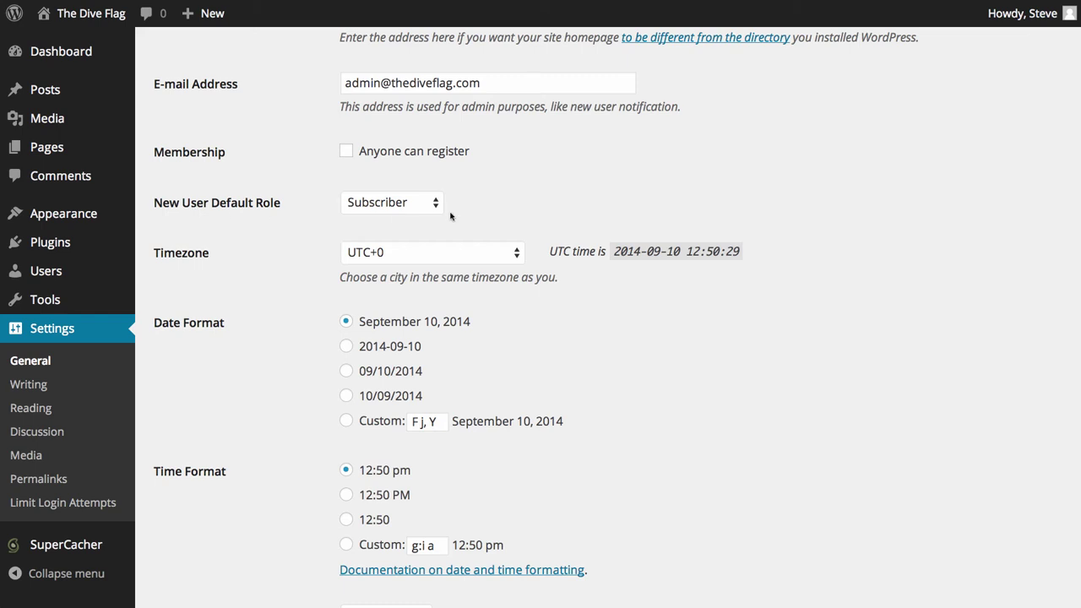
Set the site's timezone to UTC+1 and save the General Settings.
click(386, 256)
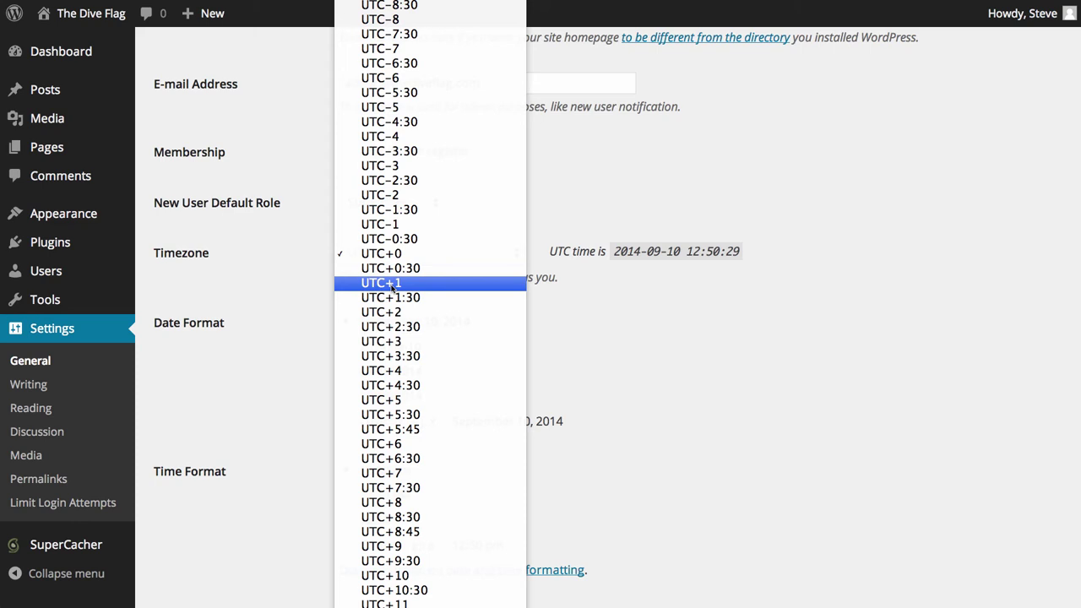
click(392, 285)
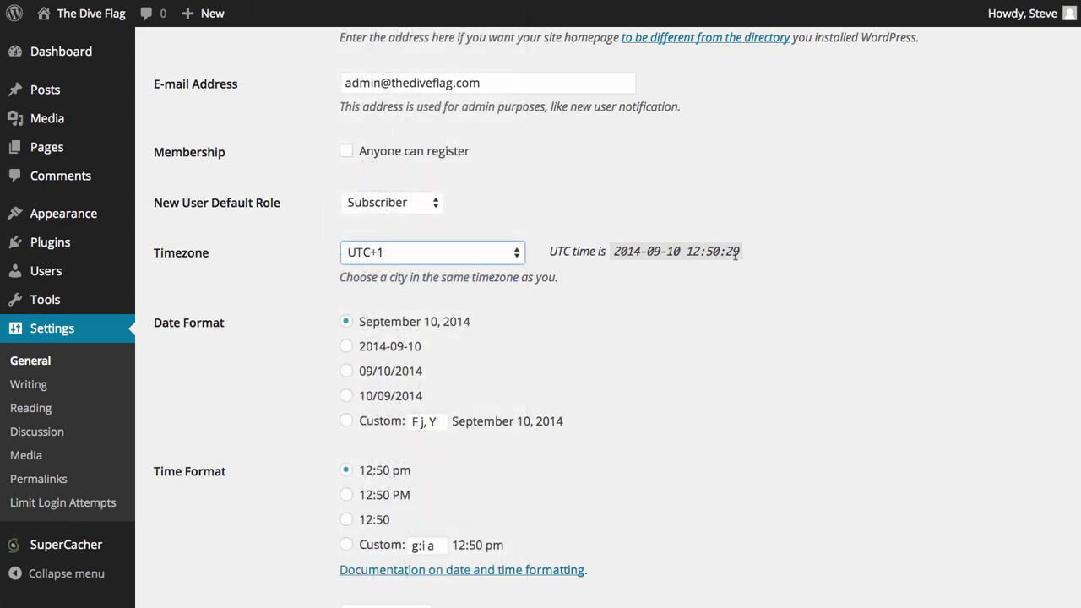
mouse_move(740, 252)
mouse_down()
mouse_move(626, 252)
mouse_move(748, 252)
mouse_up()
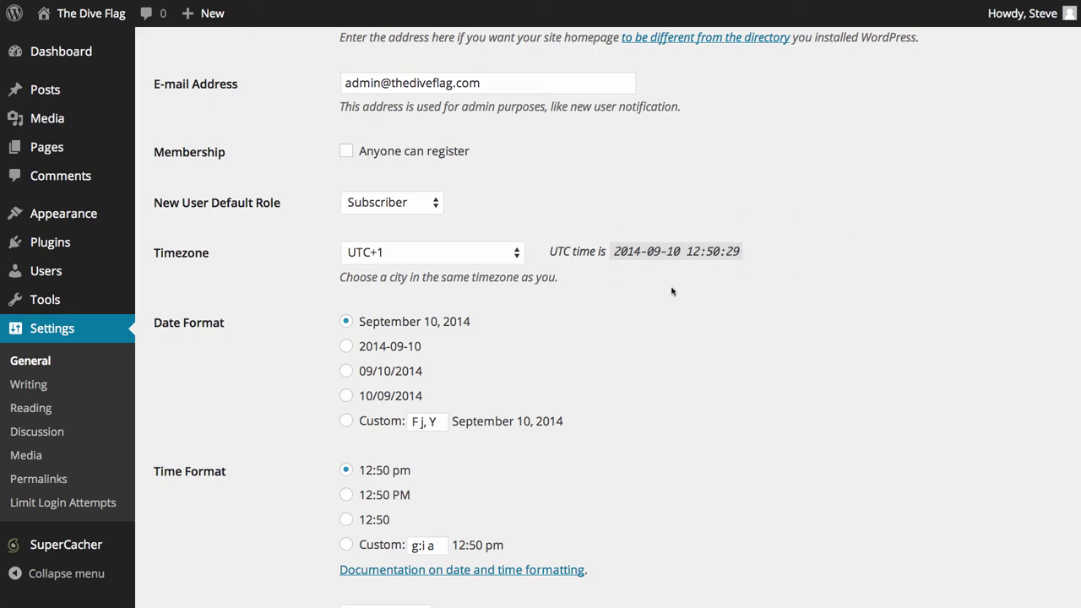
scroll(672, 291, down, 3)
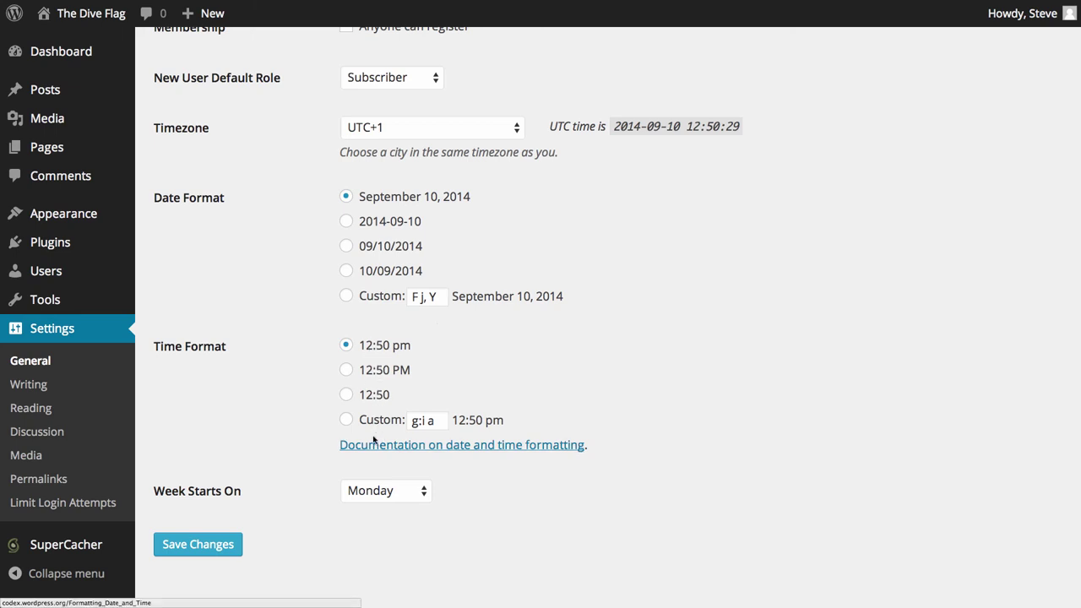
scroll(371, 439, down, 1)
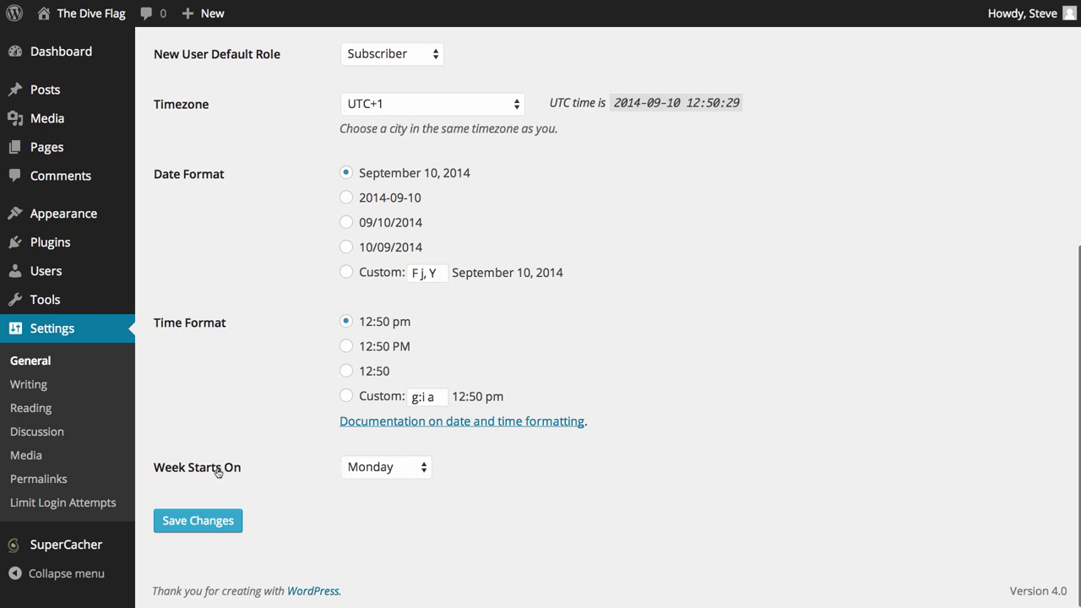
click(185, 523)
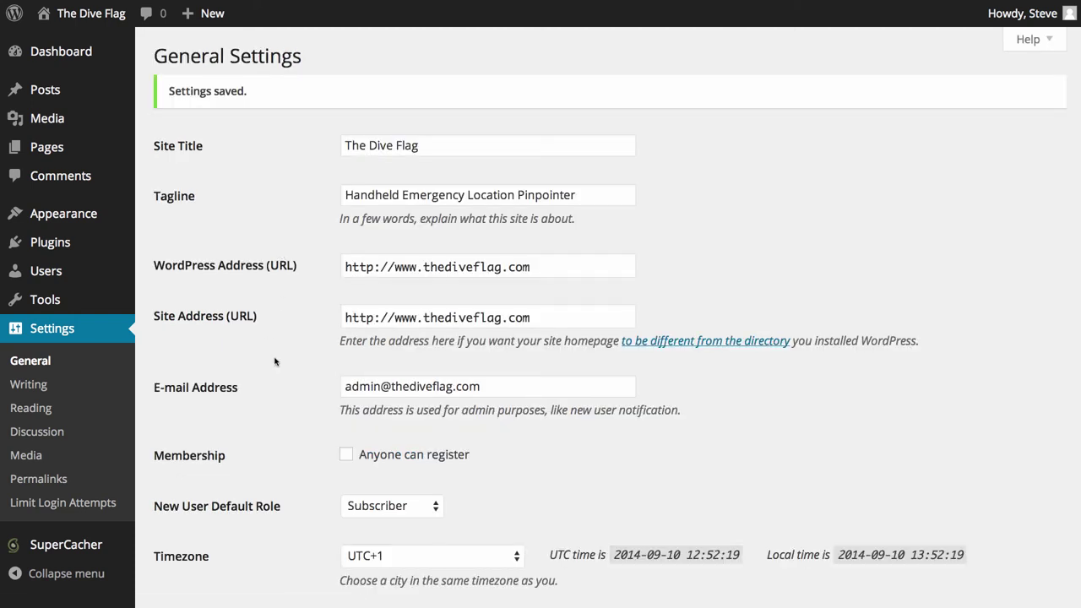
Open the Writing Settings and examine the default post formats, Press This and the post via e-mail options.
click(96, 390)
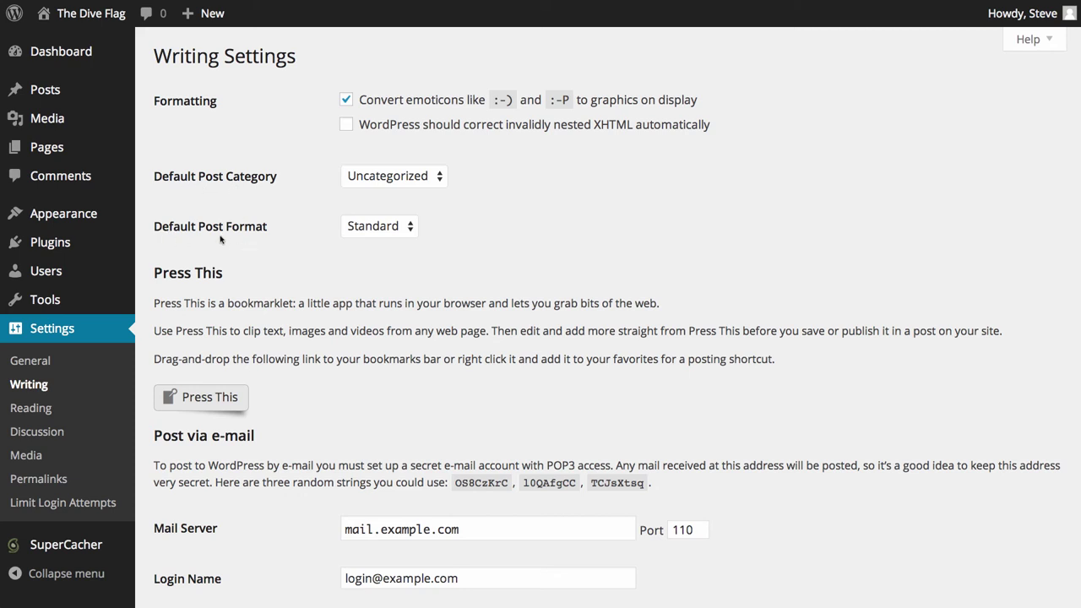
click(374, 230)
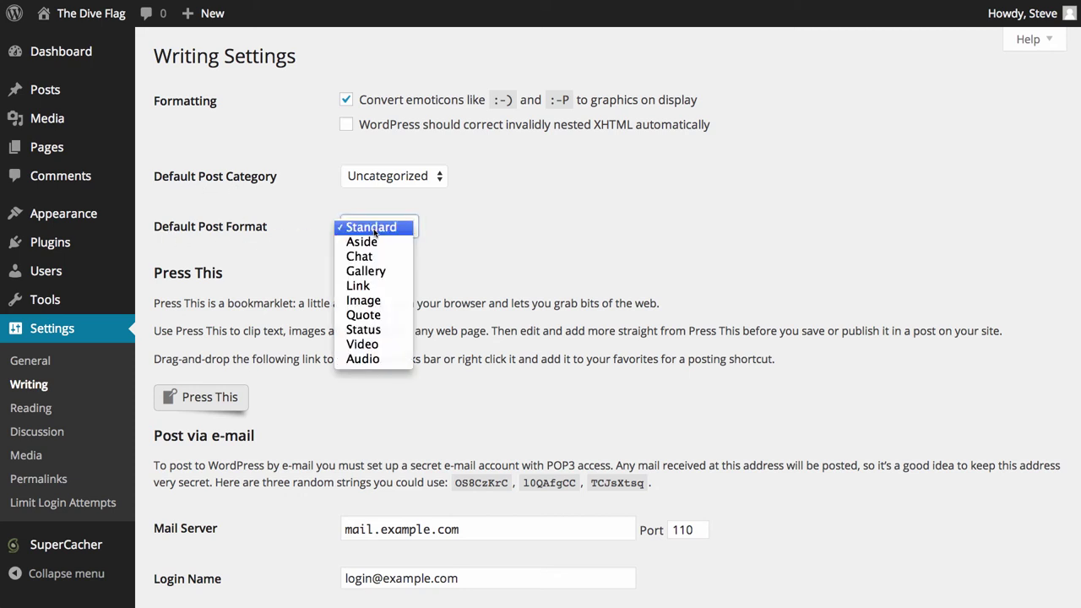
click(493, 230)
scroll(493, 229, down, 3)
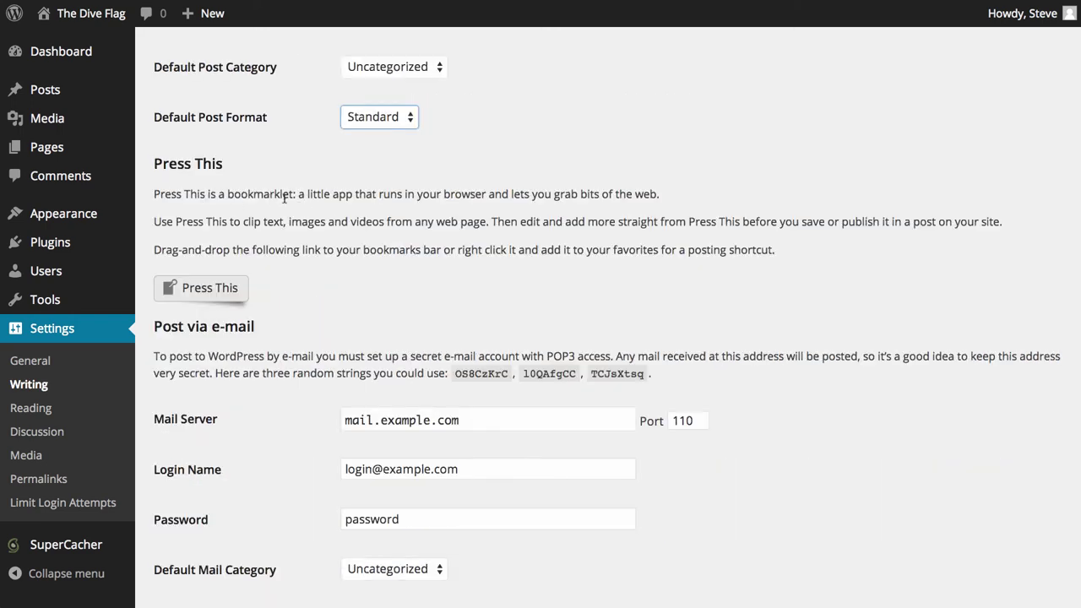
Examine the post via e-mail and Update Services options in the rest of the Writing Settings.
scroll(184, 148, down, 5)
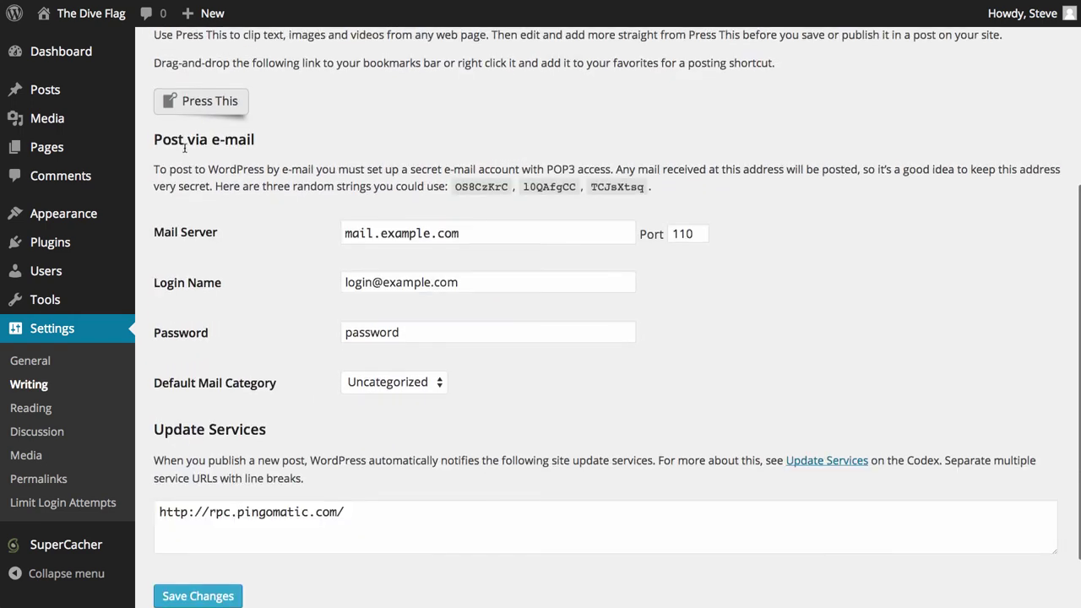
scroll(184, 148, down, 1)
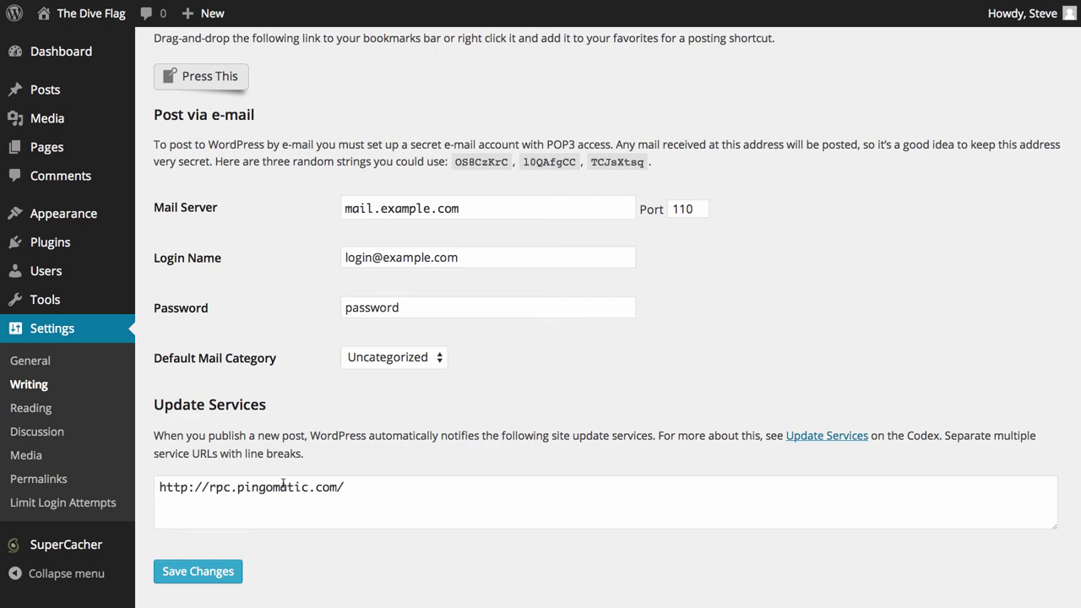
scroll(284, 486, down, 2)
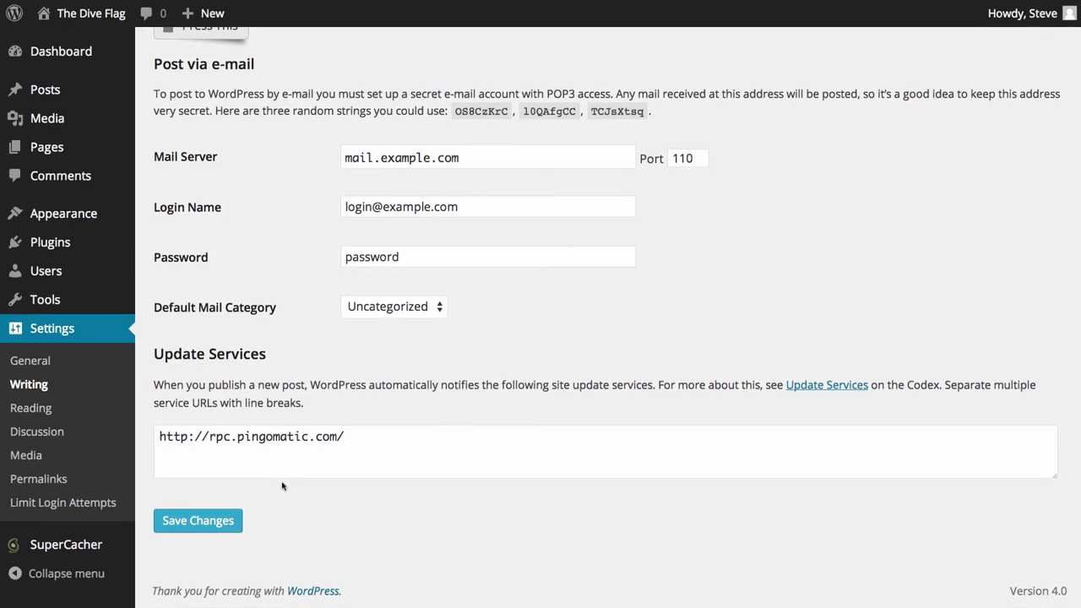
Open the Reading Settings, try a limit of 5 posts per blog page, and set it back to 10.
click(45, 409)
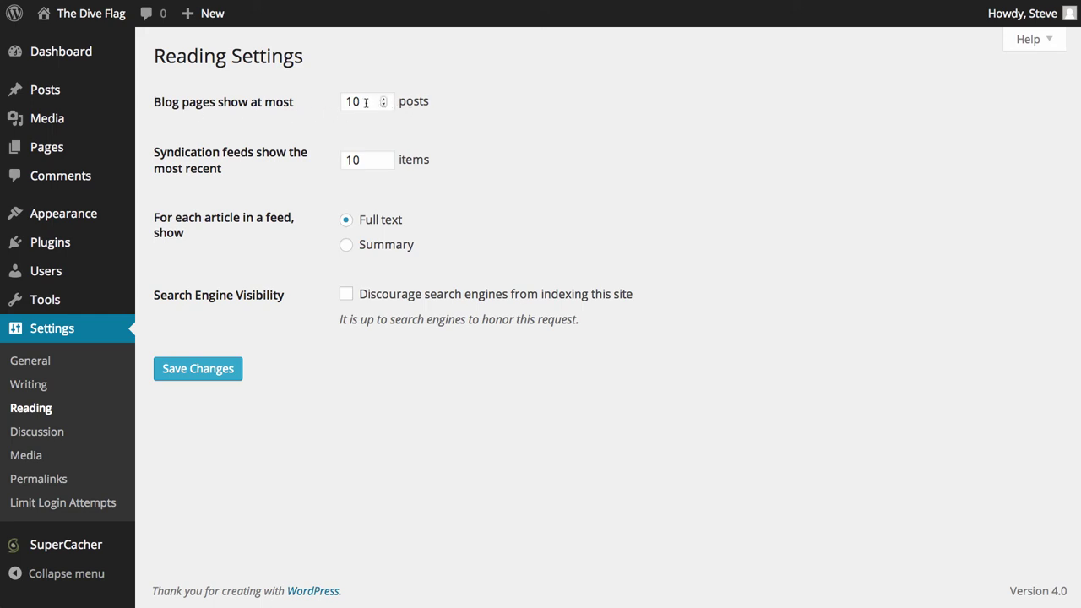
drag(366, 102, 321, 102)
text(5)
double_click(347, 159)
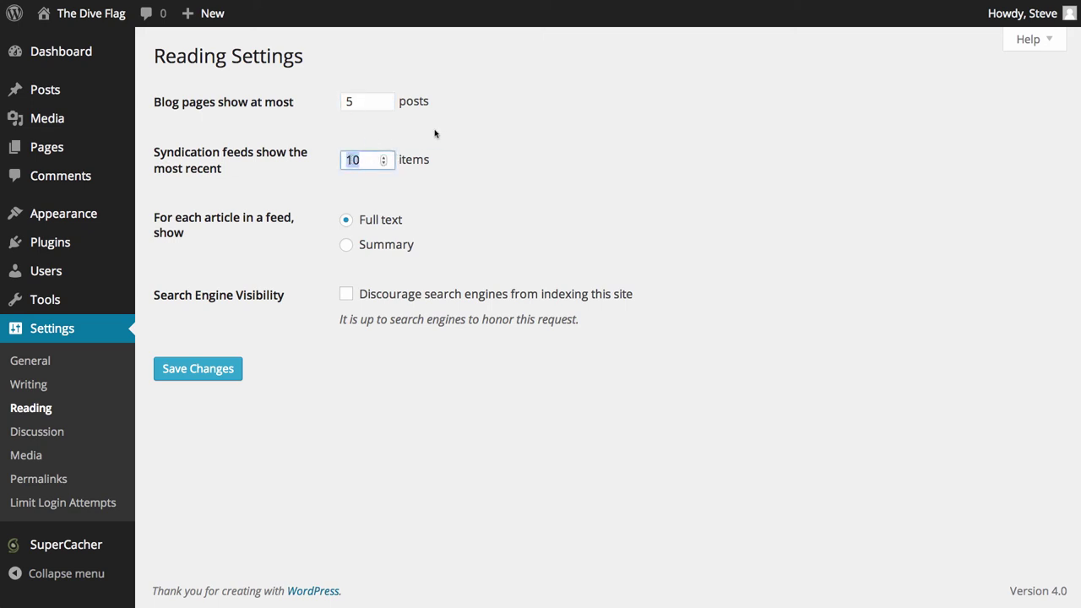
double_click(347, 102)
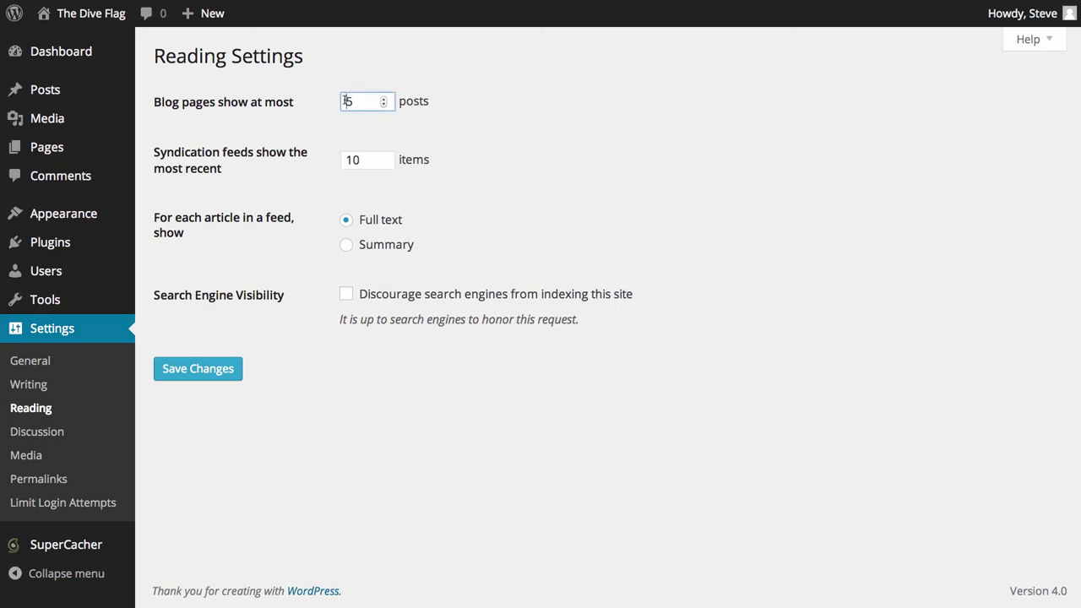
text(10)
Set feed articles to Full text, discourage search engines from indexing the site, and save the Reading Settings.
click(254, 249)
click(380, 252)
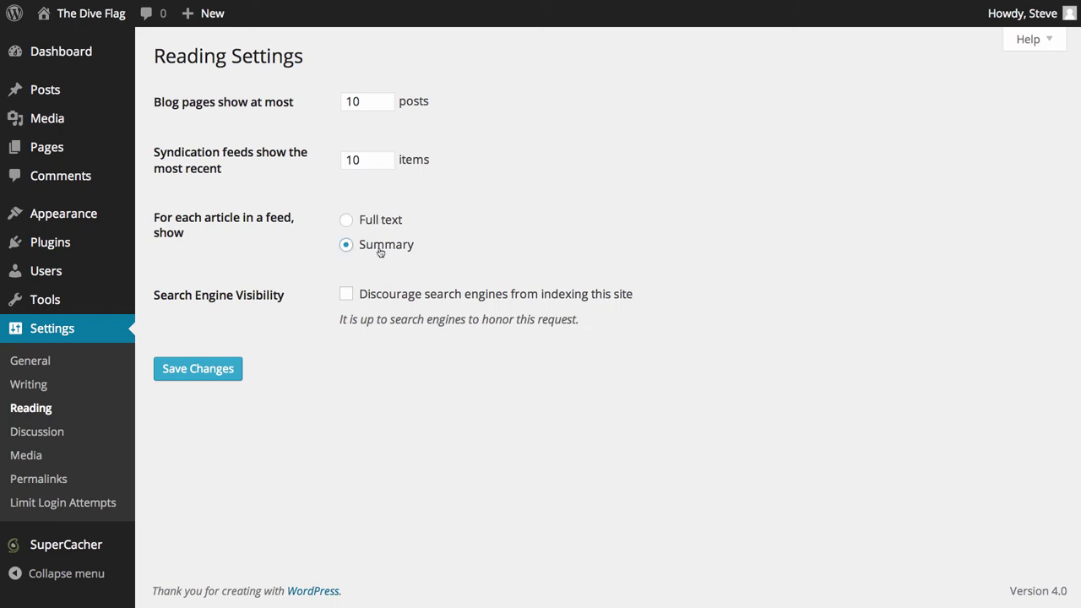
click(380, 221)
click(346, 295)
click(197, 372)
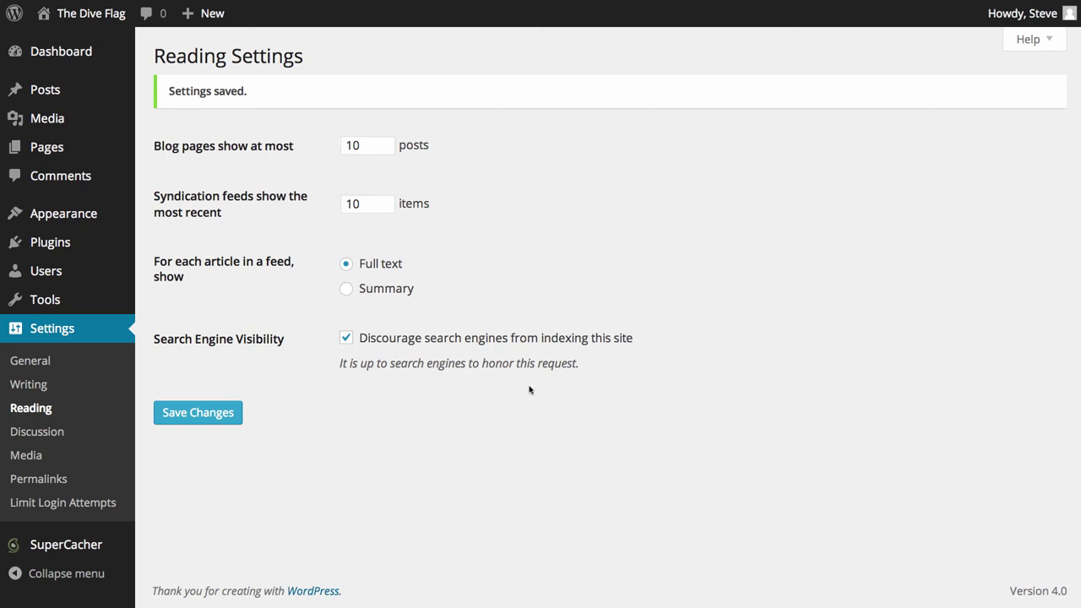
Open the Discussion Settings and examine the default article, comment, e-mail notification, approval and comment moderation options.
click(48, 433)
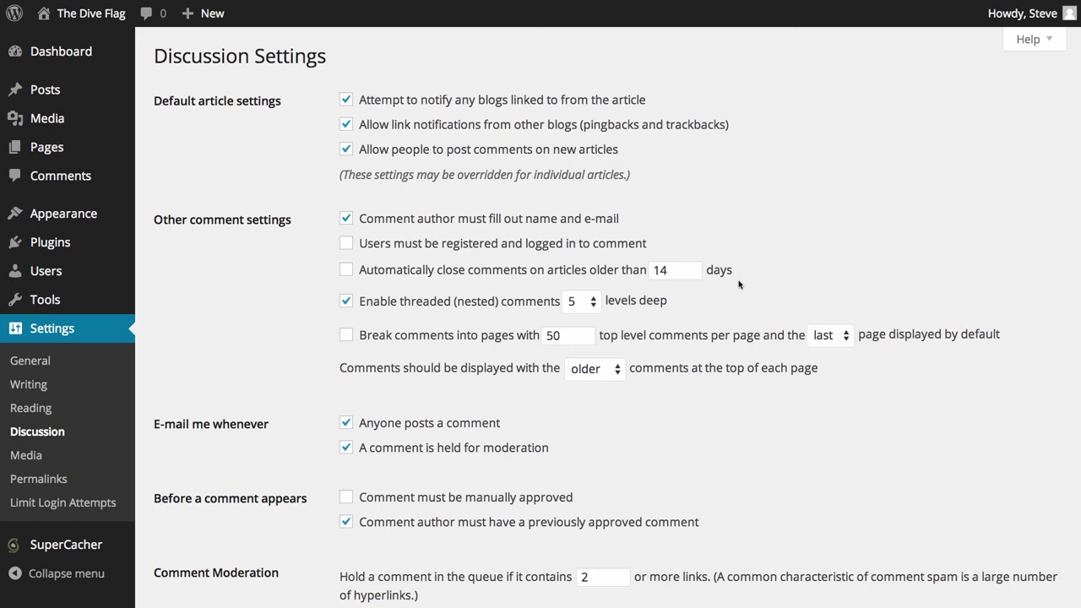
scroll(739, 284, down, 2)
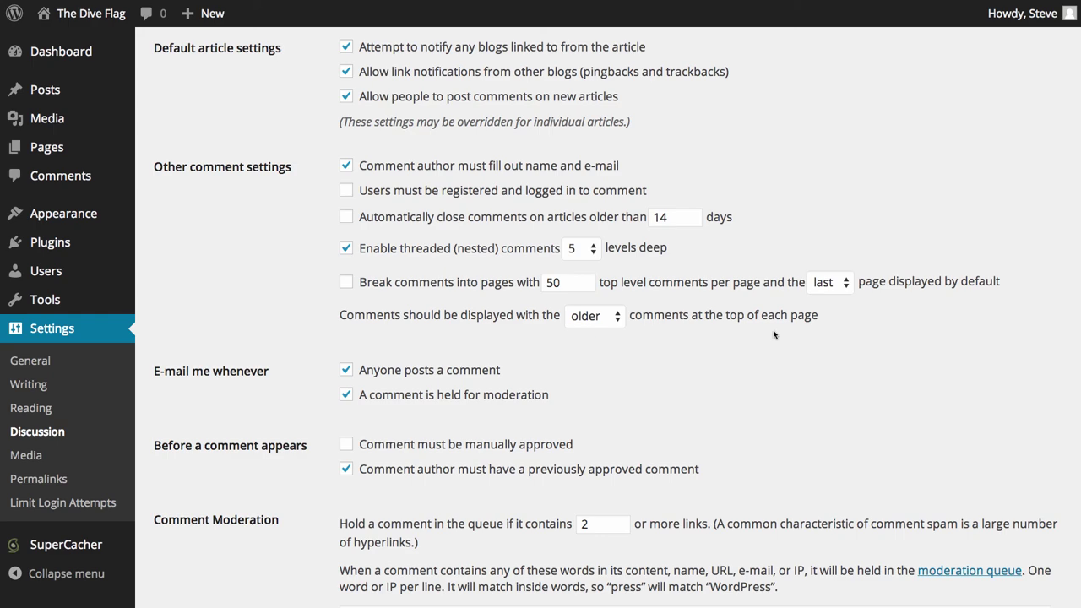
scroll(773, 334, down, 4)
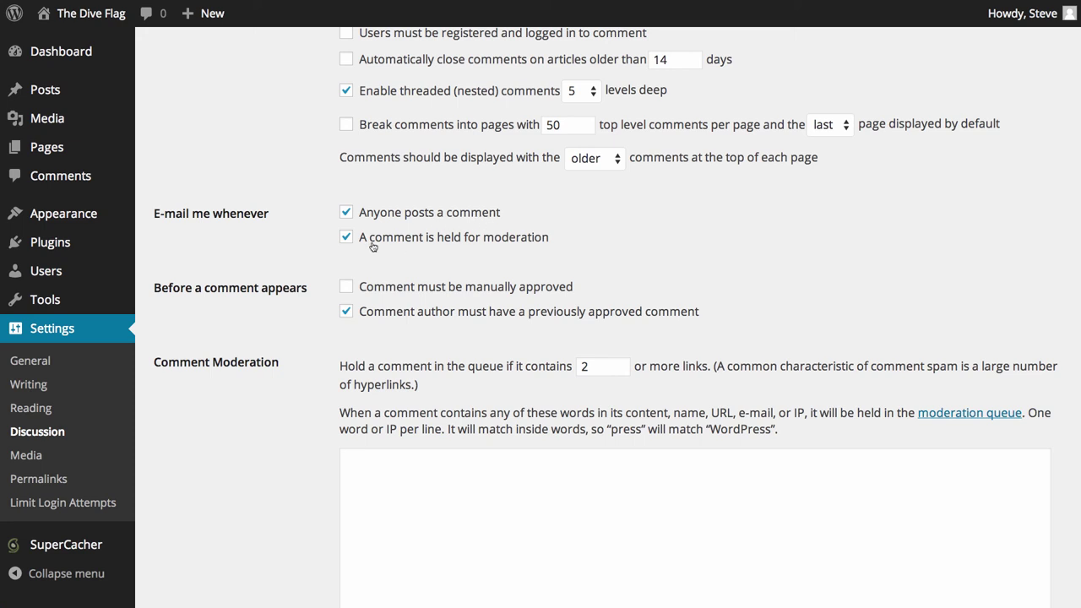
scroll(543, 247, down, 1)
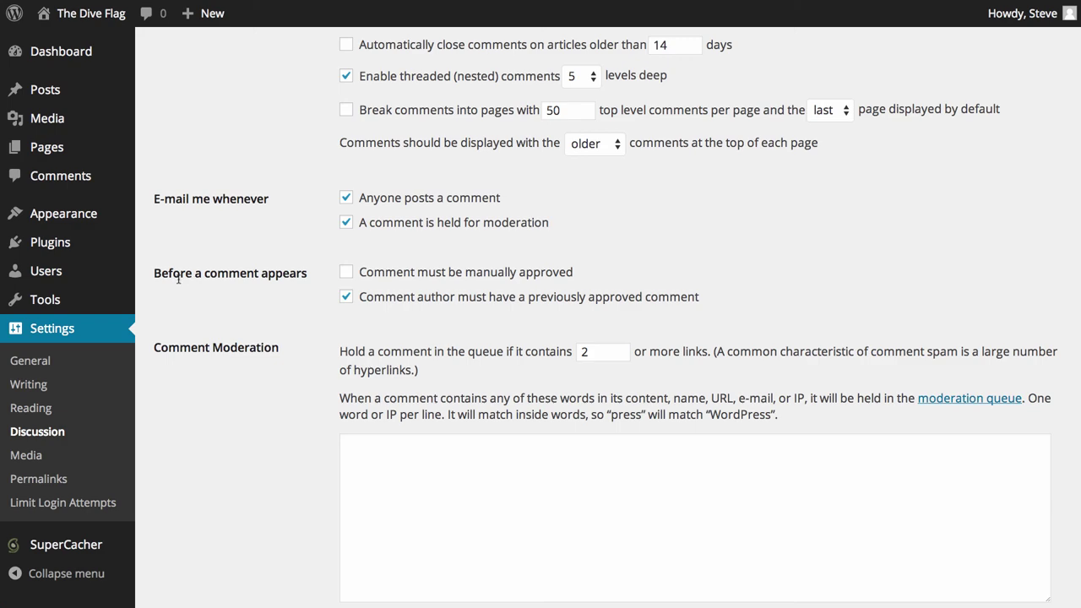
scroll(368, 282, down, 2)
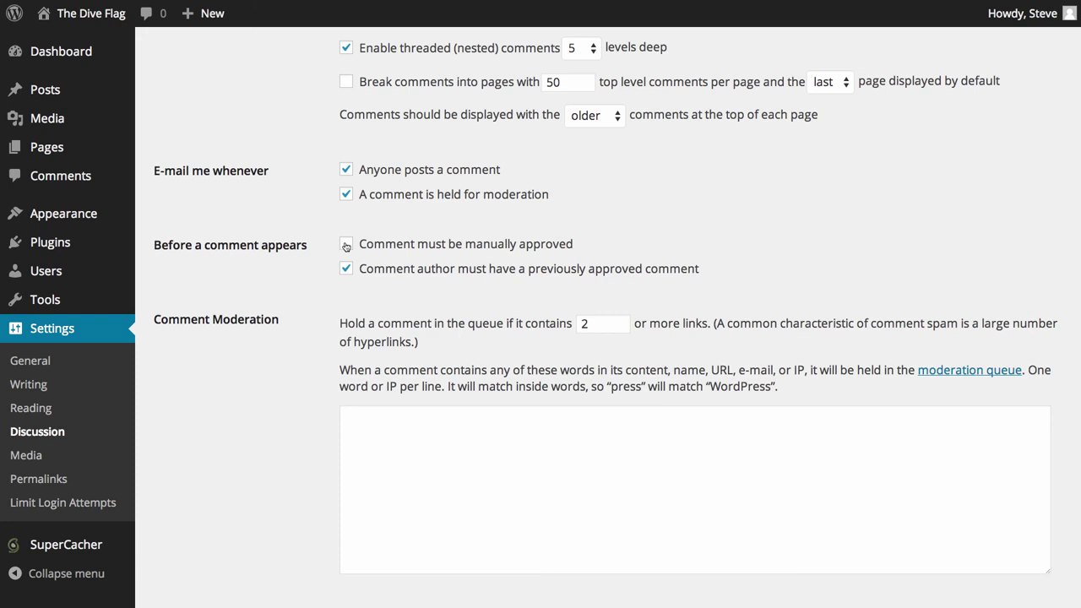
scroll(348, 273, down, 1)
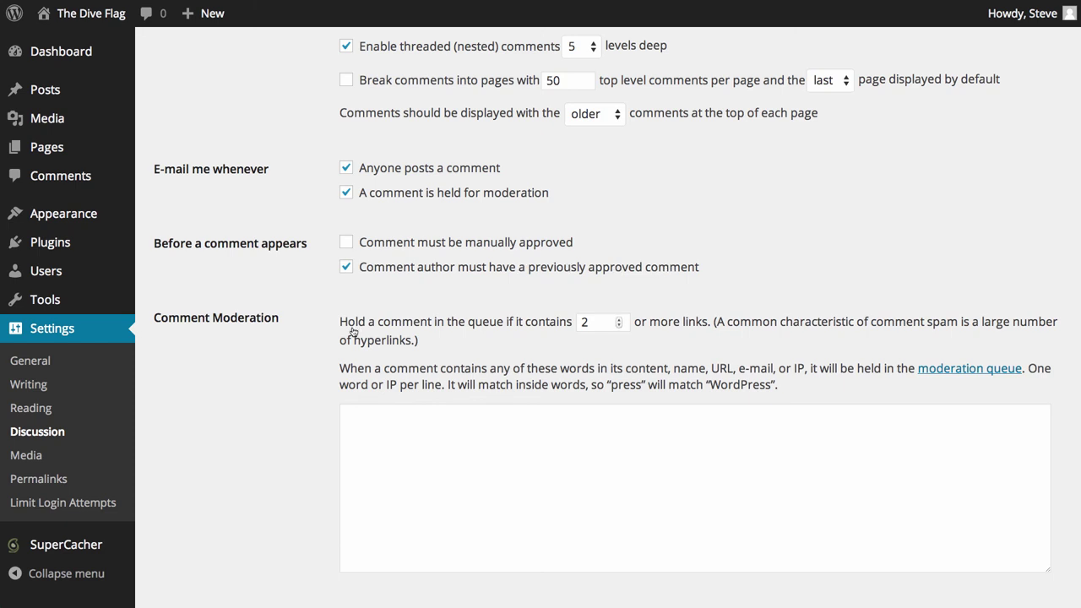
scroll(453, 335, down, 1)
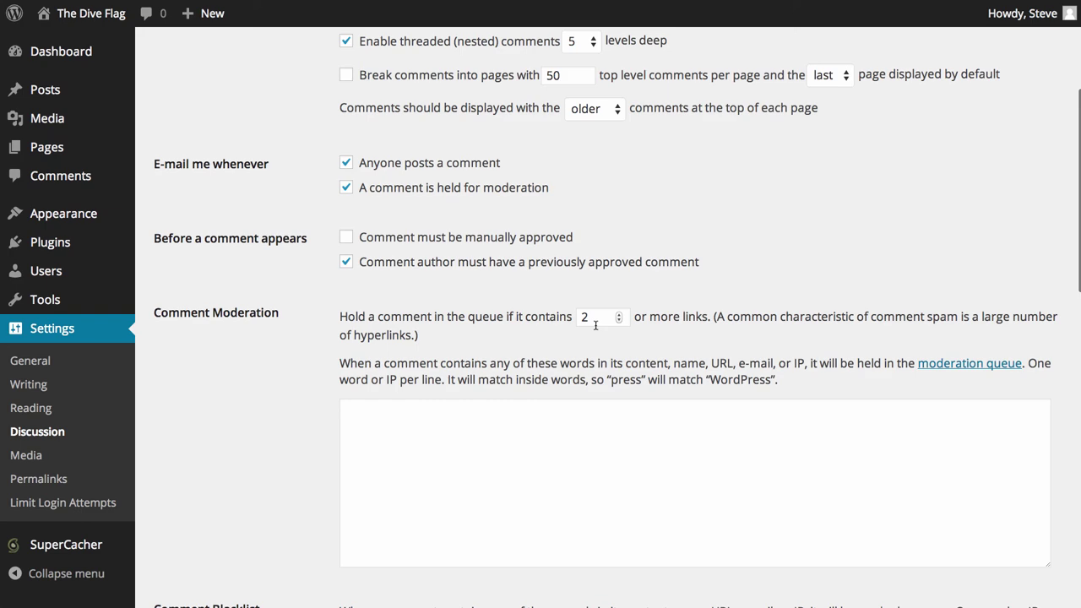
scroll(595, 325, up, 1)
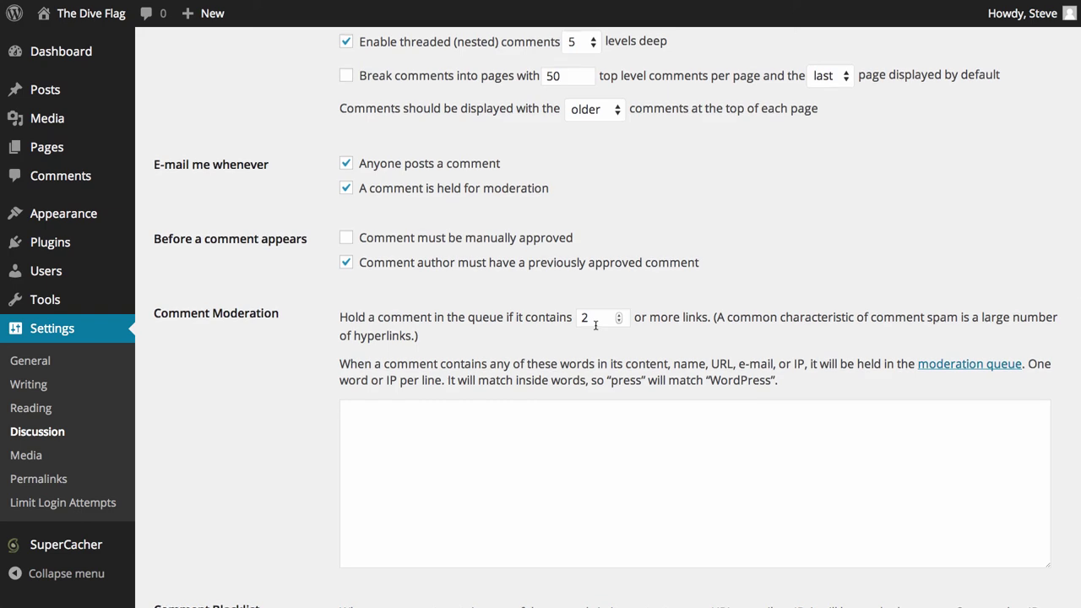
scroll(595, 325, down, 3)
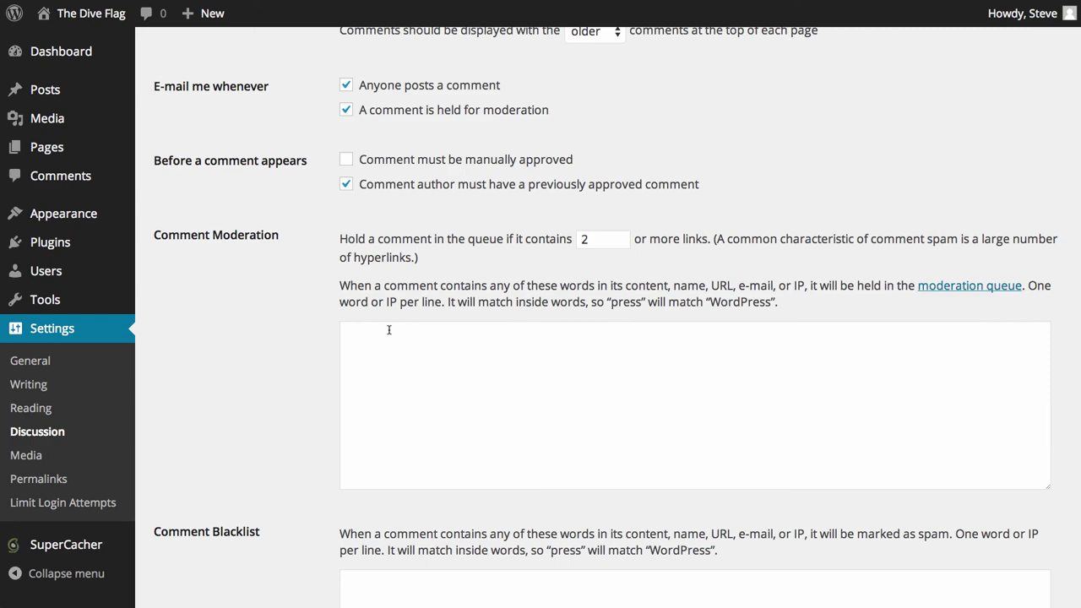
Examine the comment blacklist and the avatar display, maximum rating and default avatar options.
scroll(389, 329, down, 5)
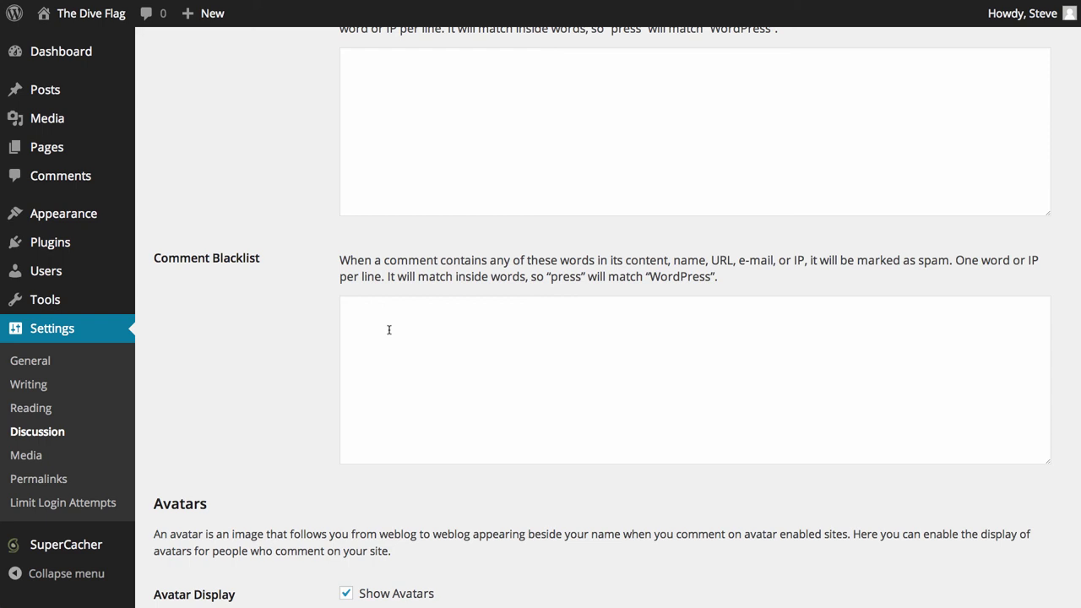
scroll(389, 330, down, 5)
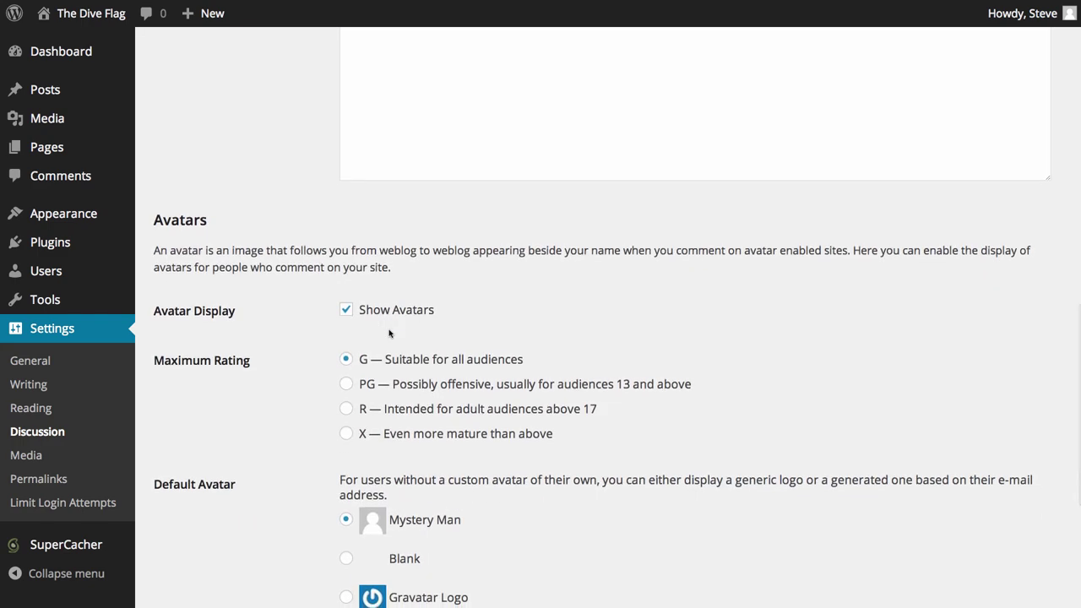
scroll(389, 333, down, 2)
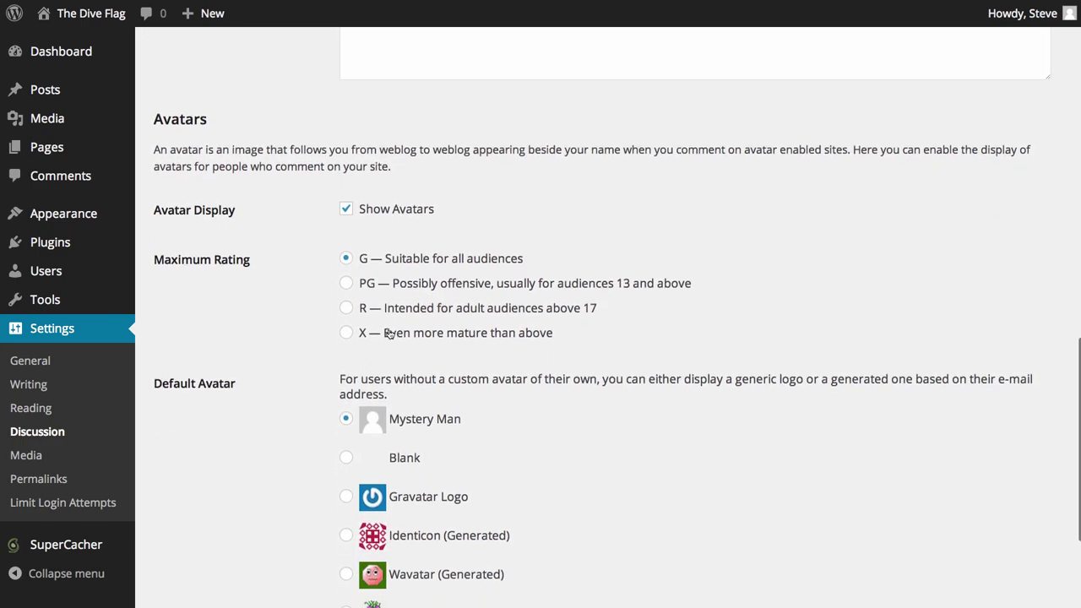
scroll(387, 333, down, 1)
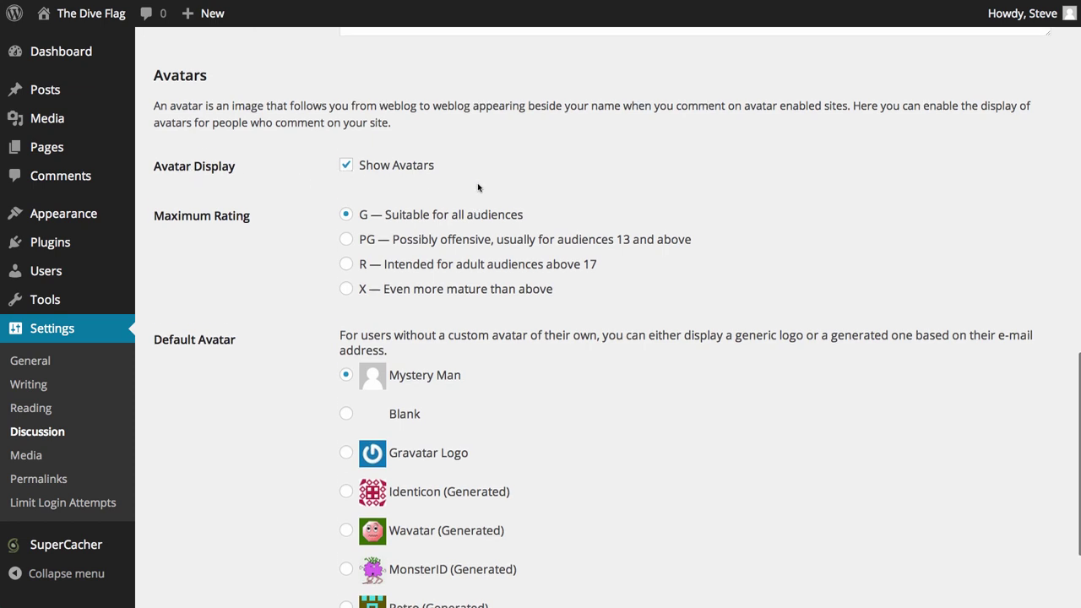
scroll(422, 181, down, 1)
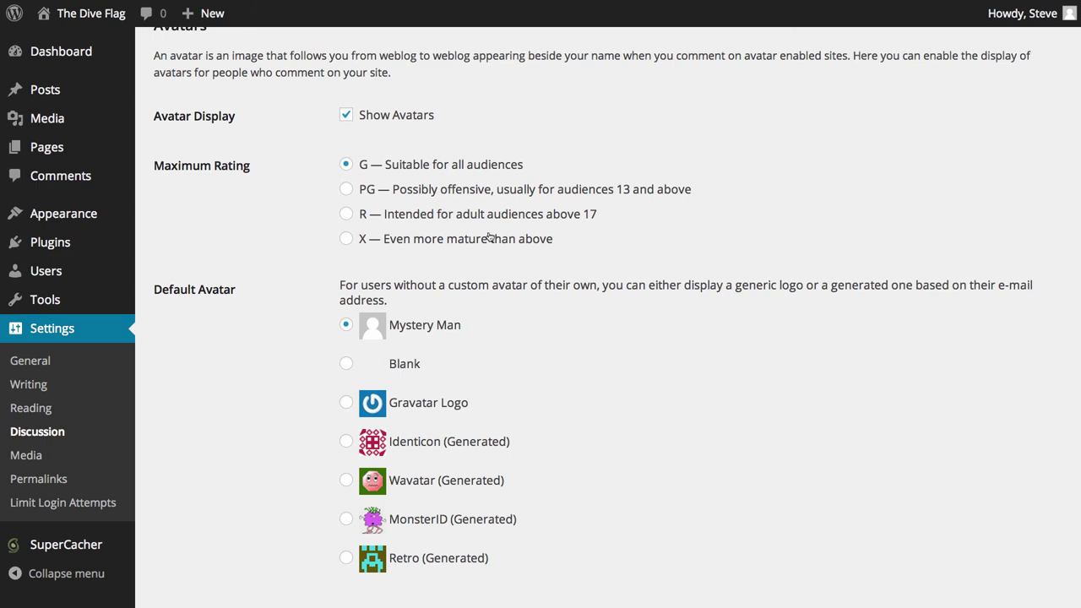
scroll(489, 236, down, 2)
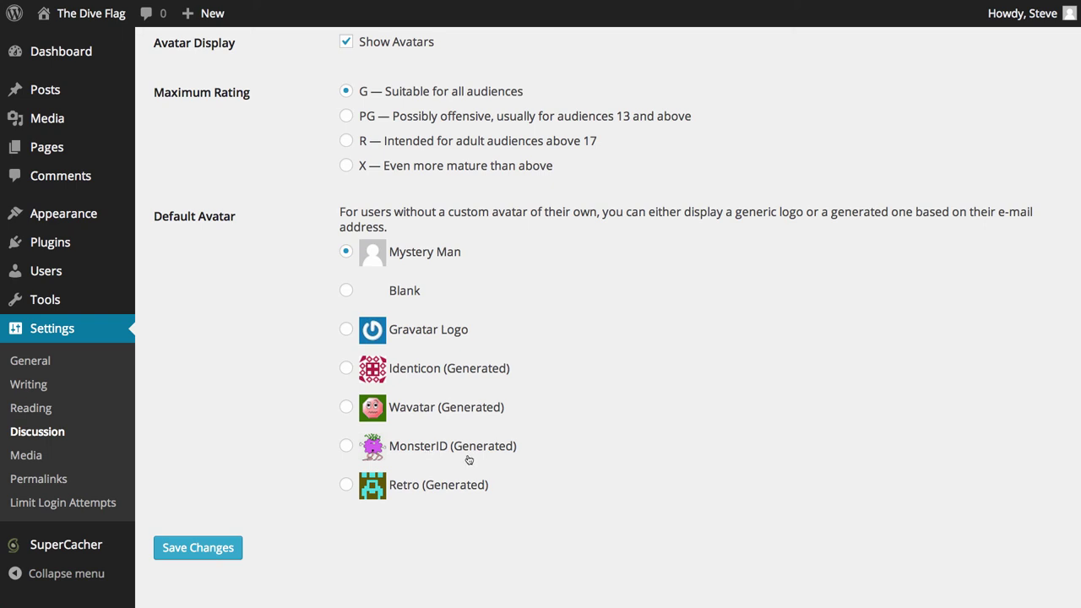
Look through the Media Settings, and compare the example URLs of the common structures in the Permalink Settings.
click(26, 456)
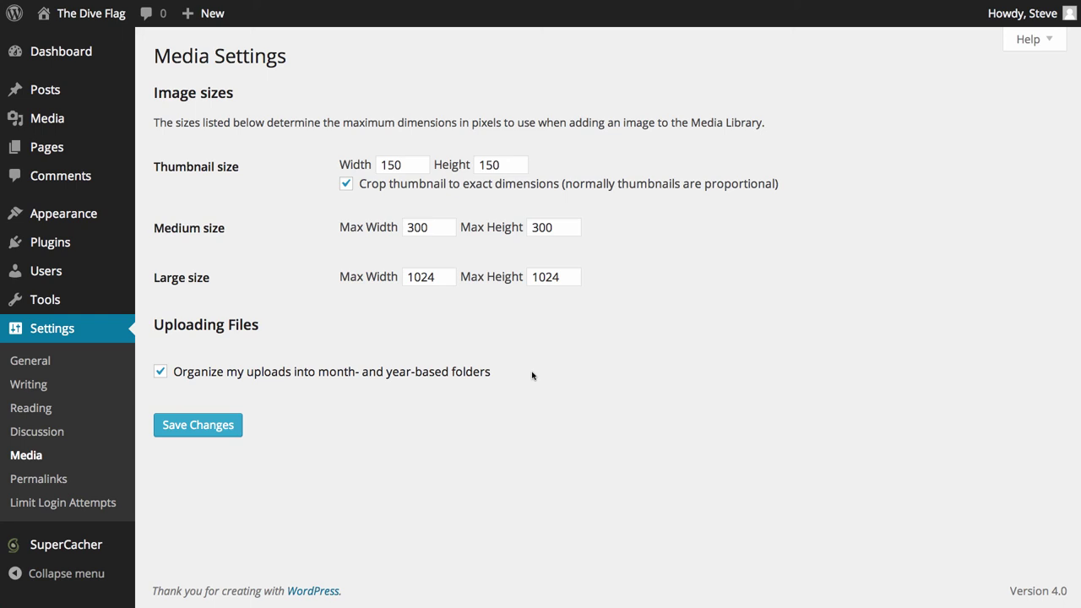
click(38, 479)
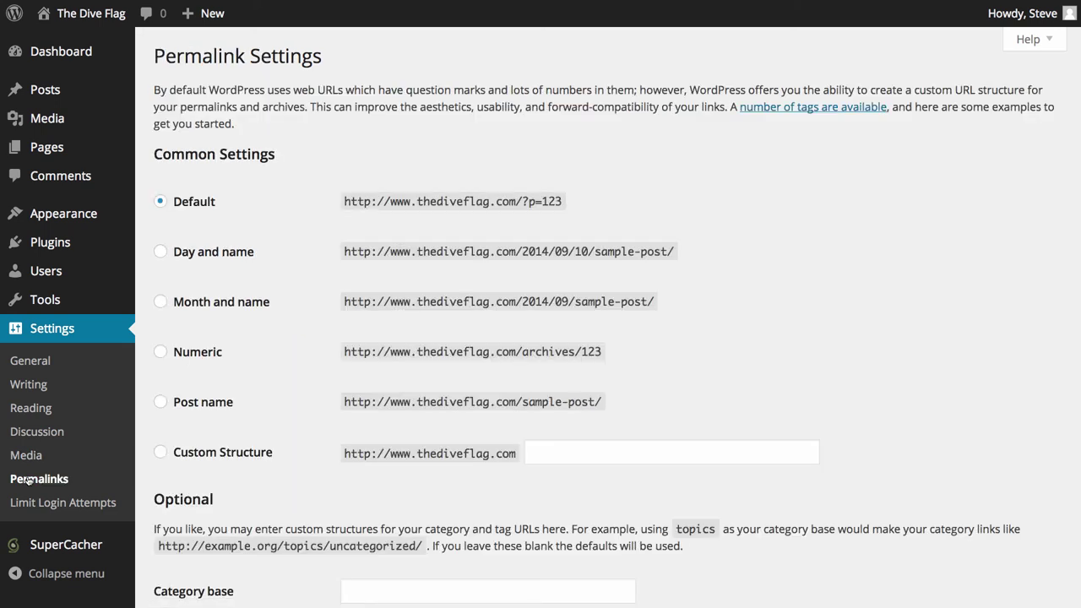
drag(562, 201, 338, 203)
click(334, 203)
scroll(334, 203, down, 2)
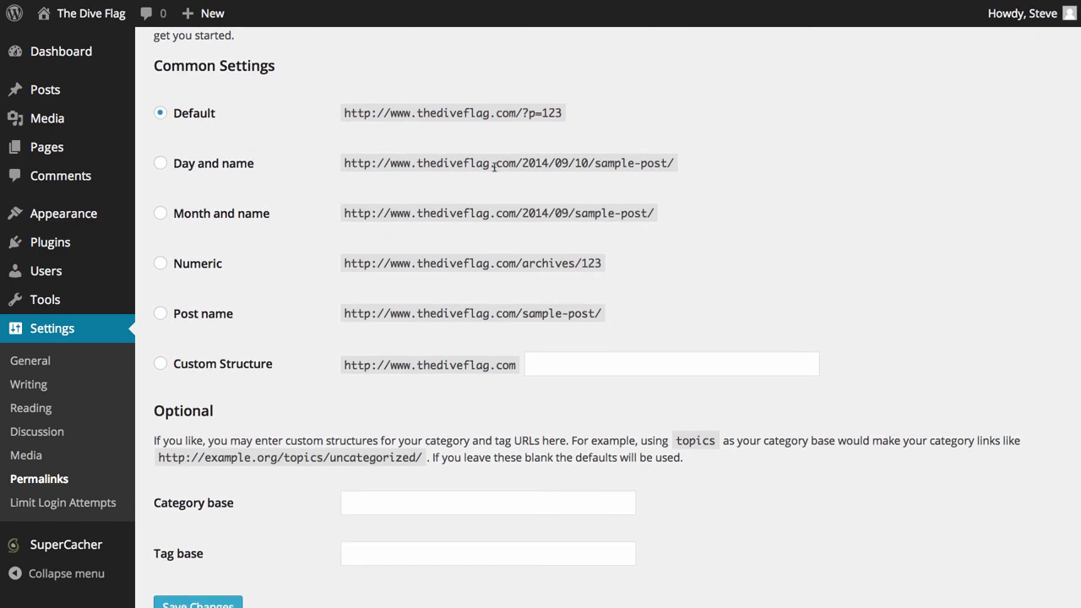
double_click(535, 164)
drag(535, 164, 672, 162)
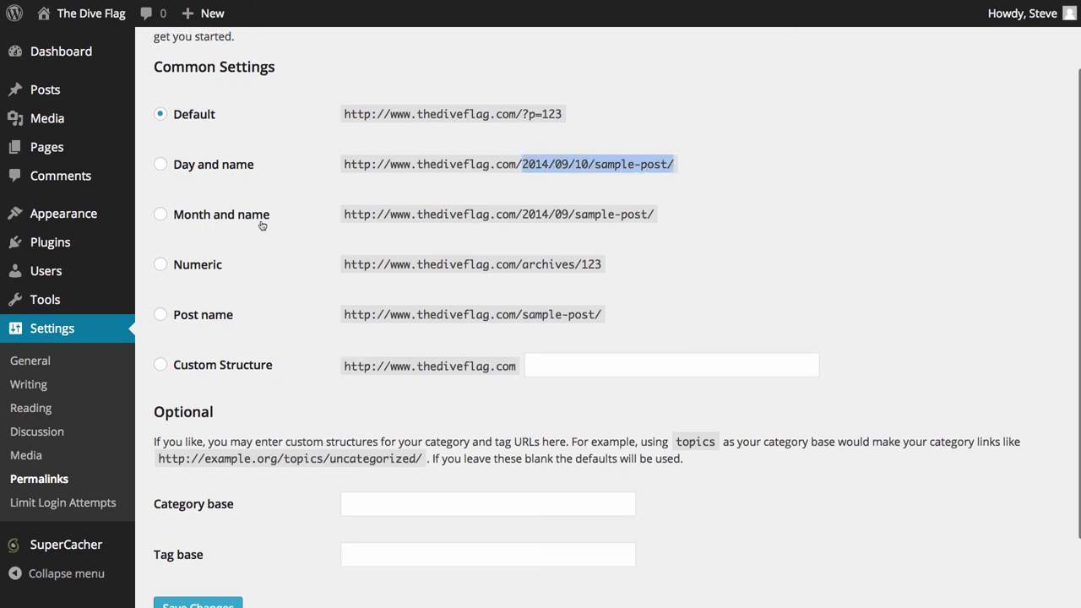
drag(522, 213, 657, 214)
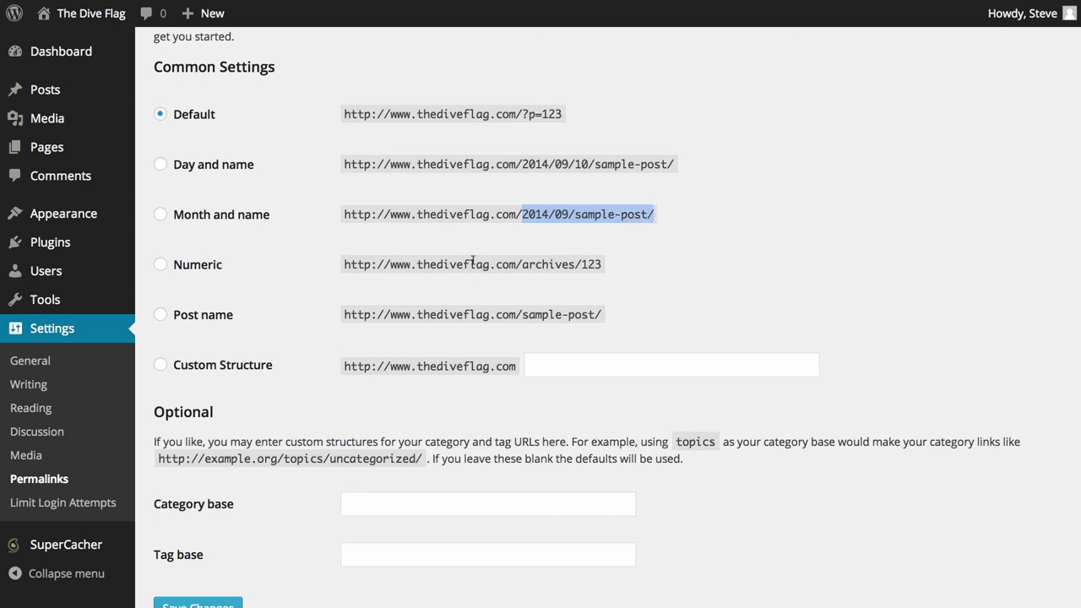
drag(483, 260, 621, 258)
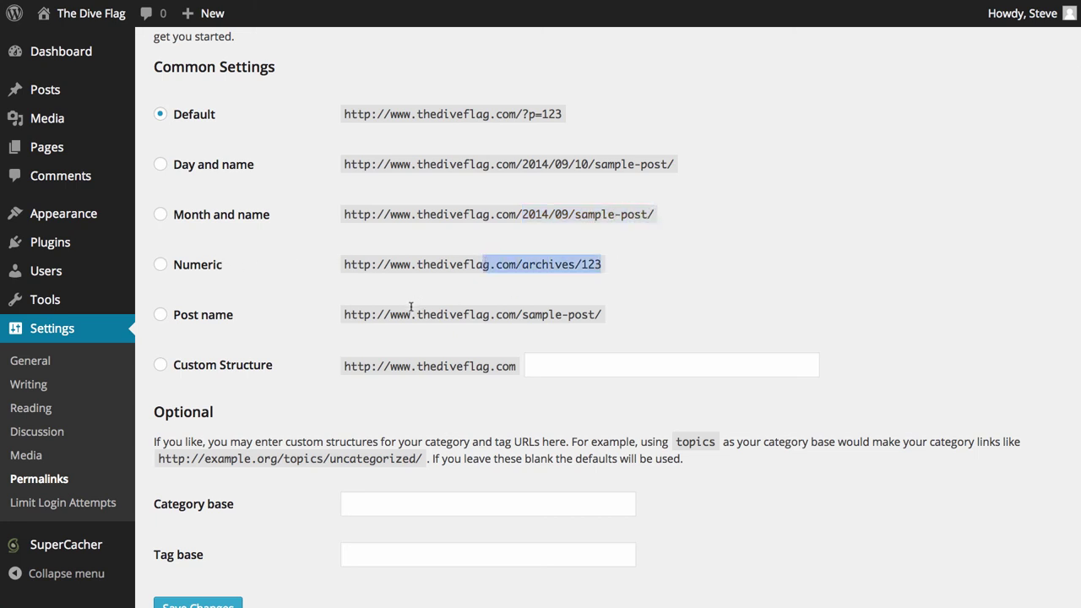
drag(363, 314, 588, 314)
Choose the Post name structure for the site's permalinks.
scroll(377, 329, down, 2)
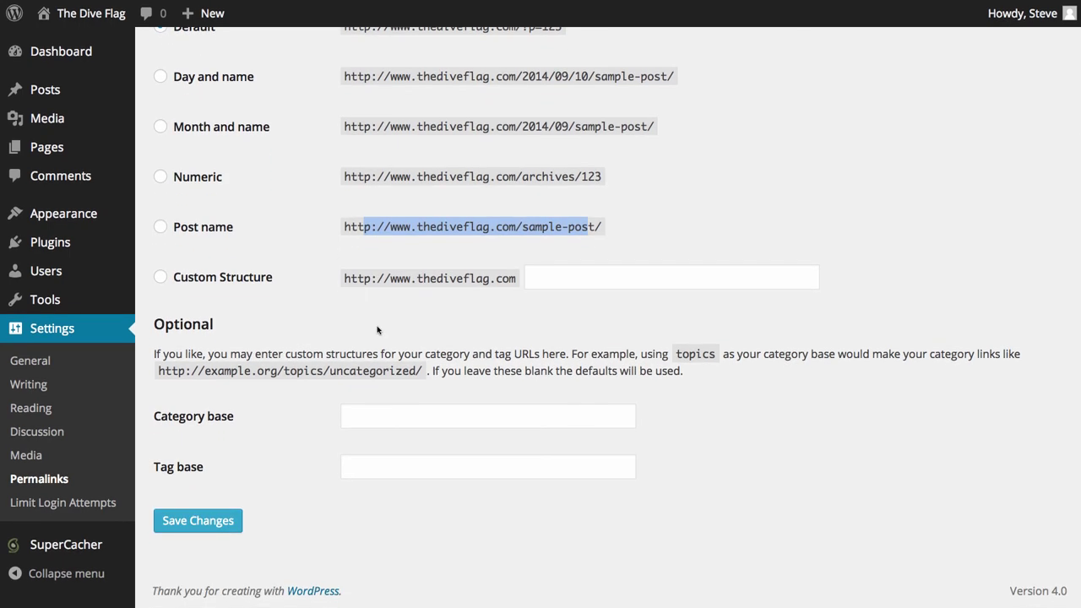
click(306, 276)
click(200, 233)
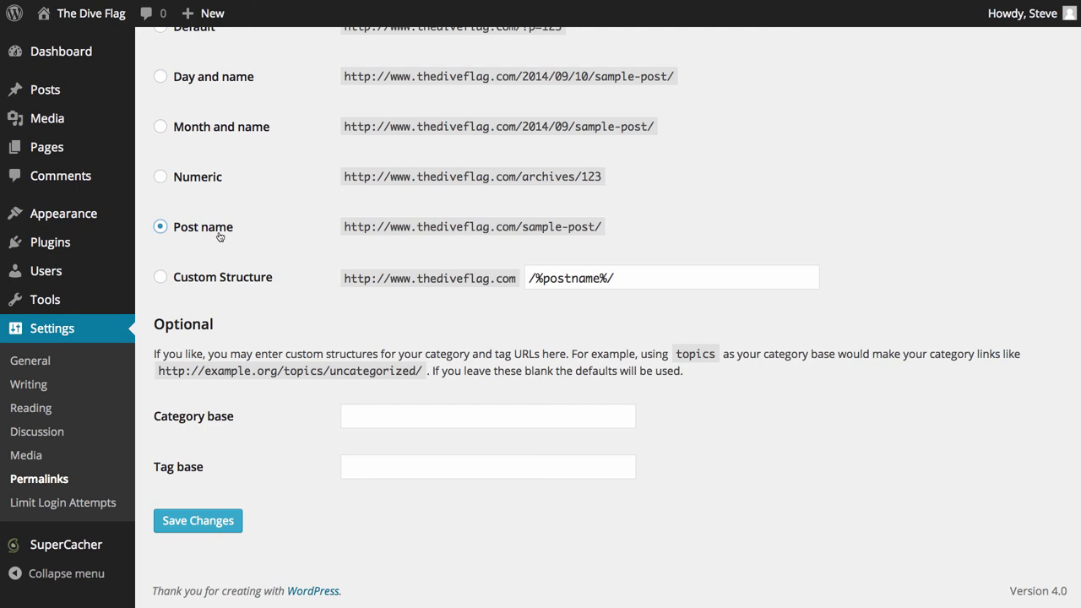
Look through the Limit Login Attempts settings and the SuperCacher page with its Dynamic Cache and Memcached settings.
click(44, 506)
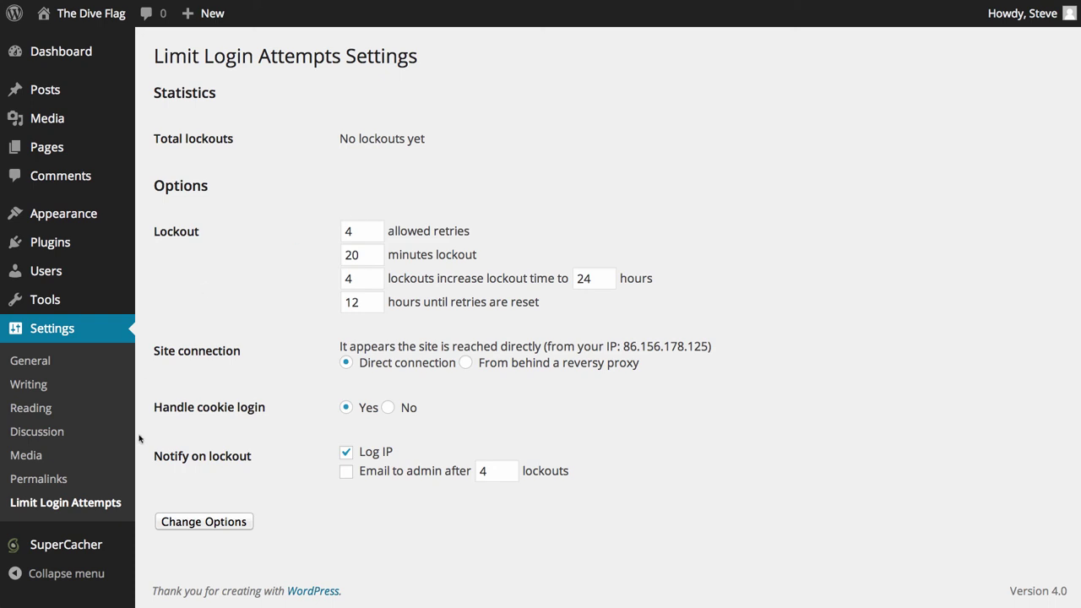
click(82, 545)
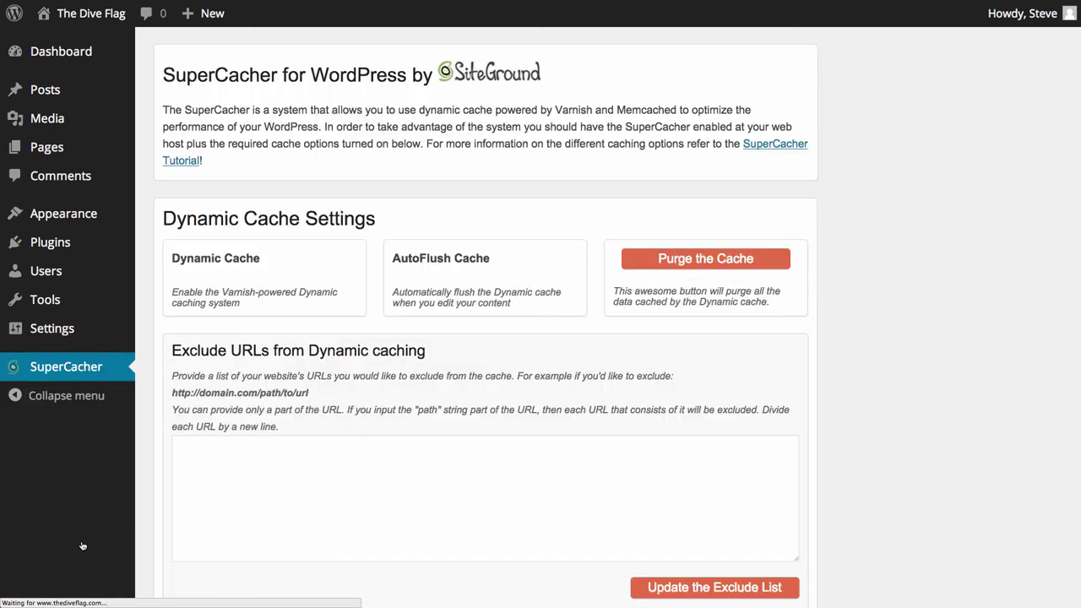
scroll(762, 438, down, 5)
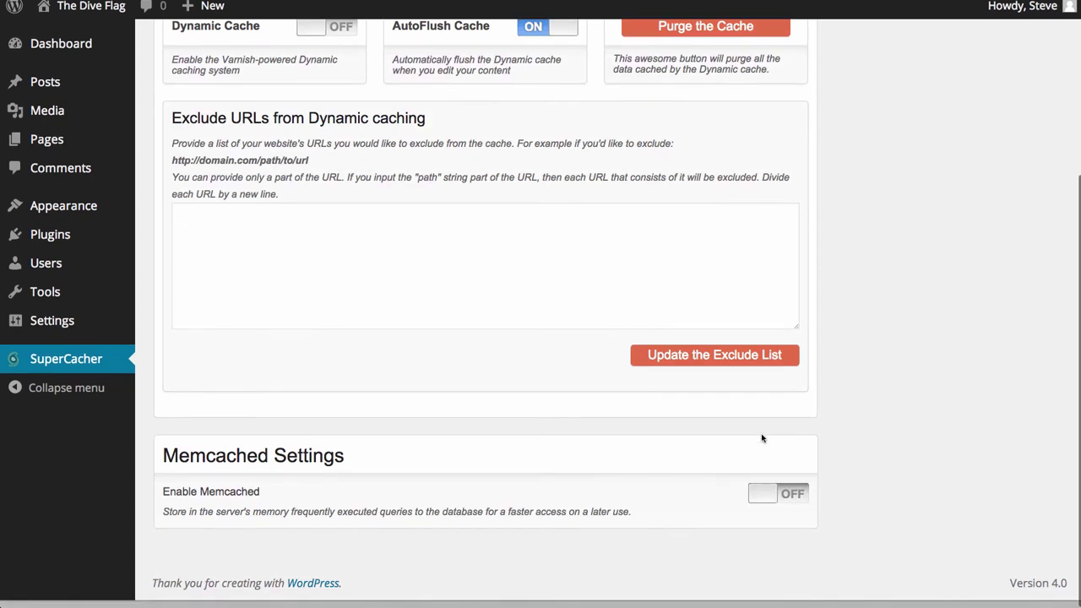
scroll(761, 436, up, 5)
scroll(761, 434, up, 1)
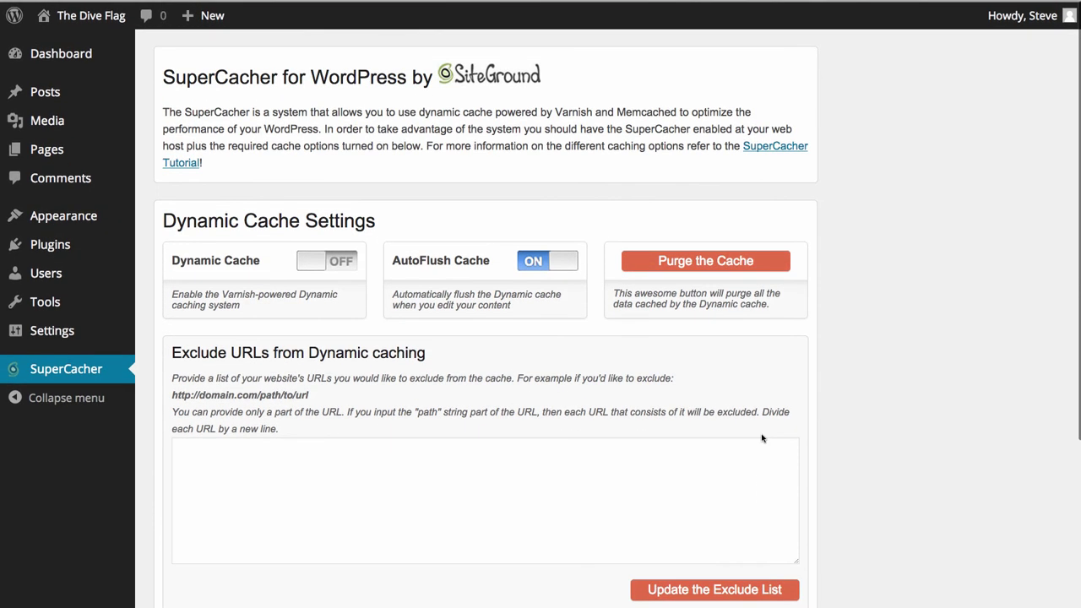